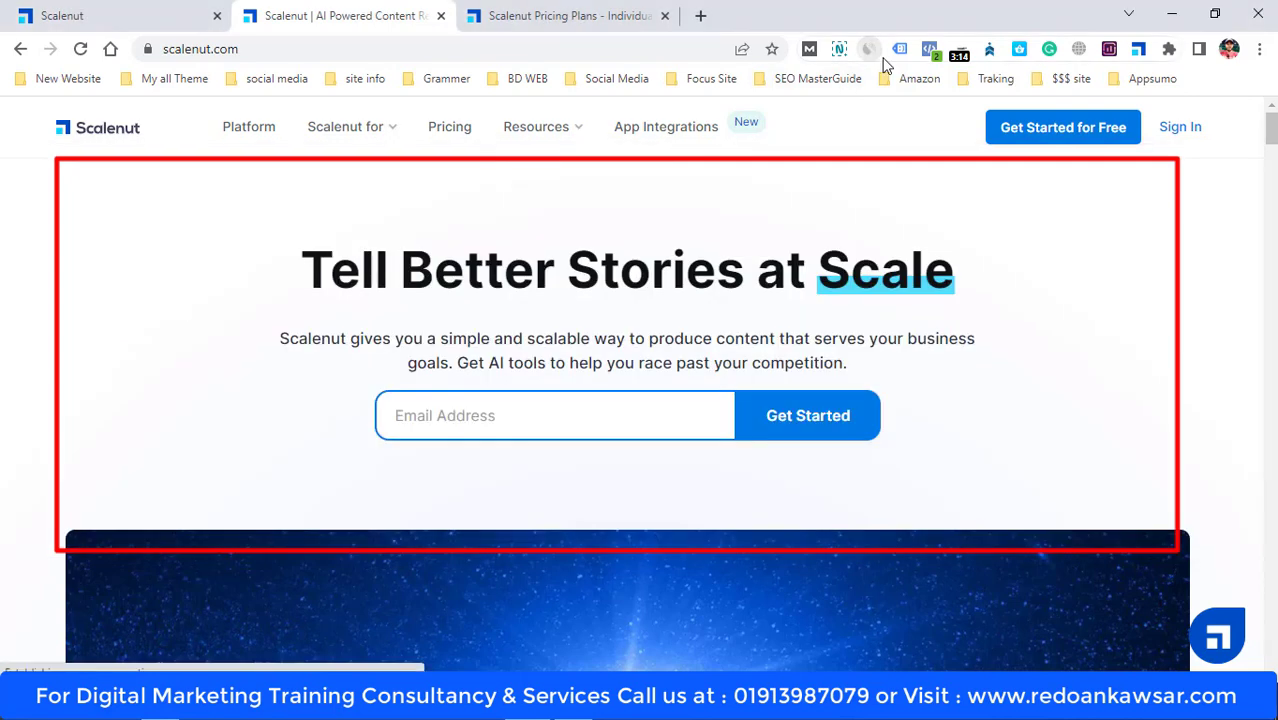
# Check scalenut.com's rankings and September 2022 monthly visits with the Similarweb extension, and close its overlay
pyautogui.click(869, 50)
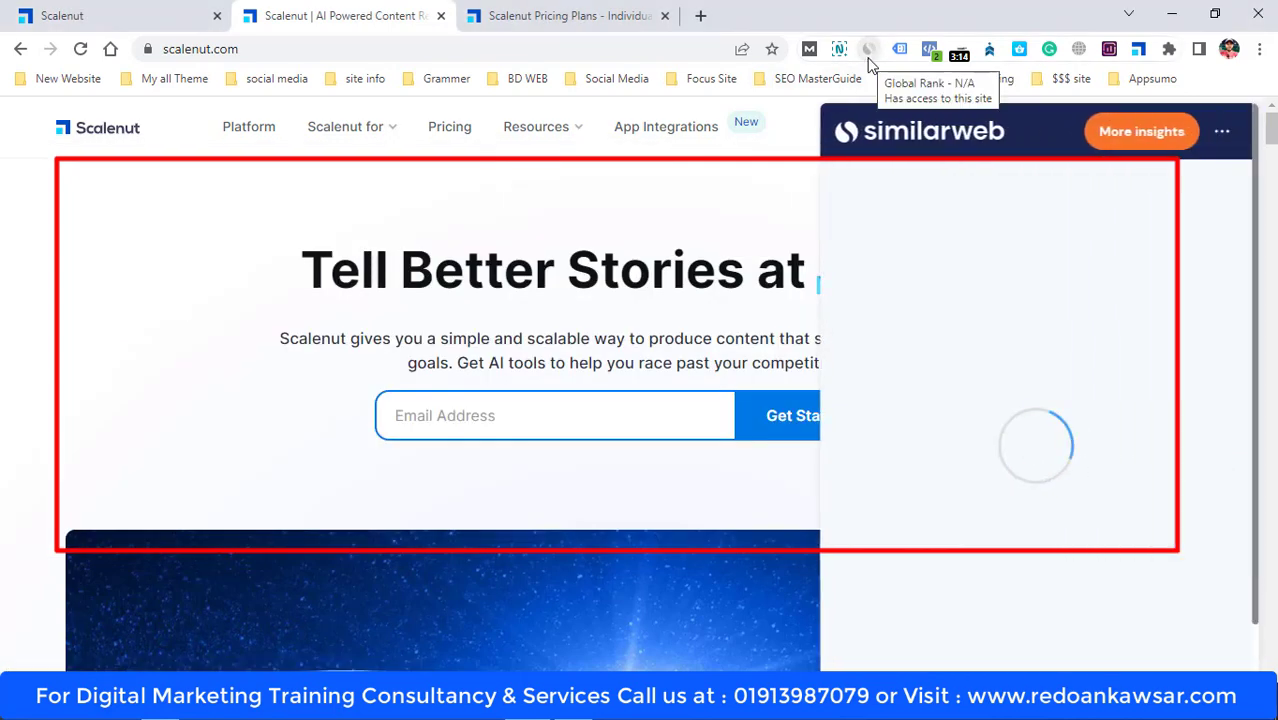
pyautogui.moveTo(1217, 497)
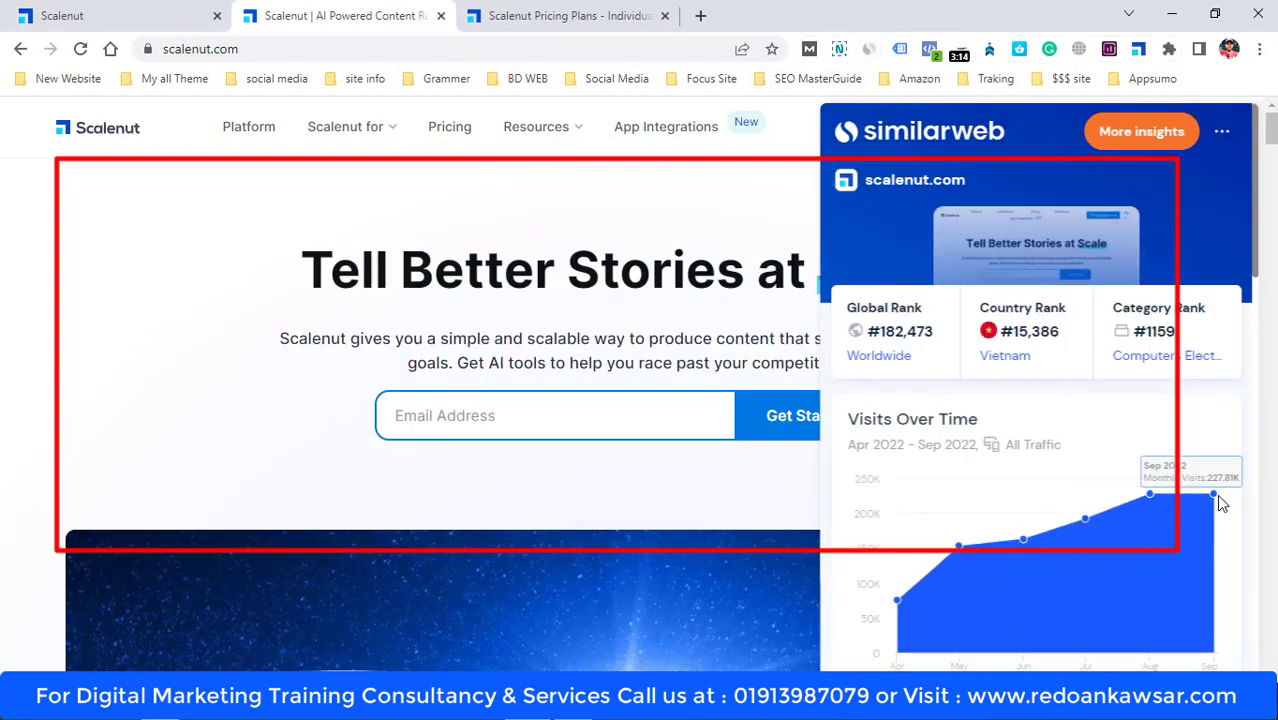
pyautogui.click(119, 251)
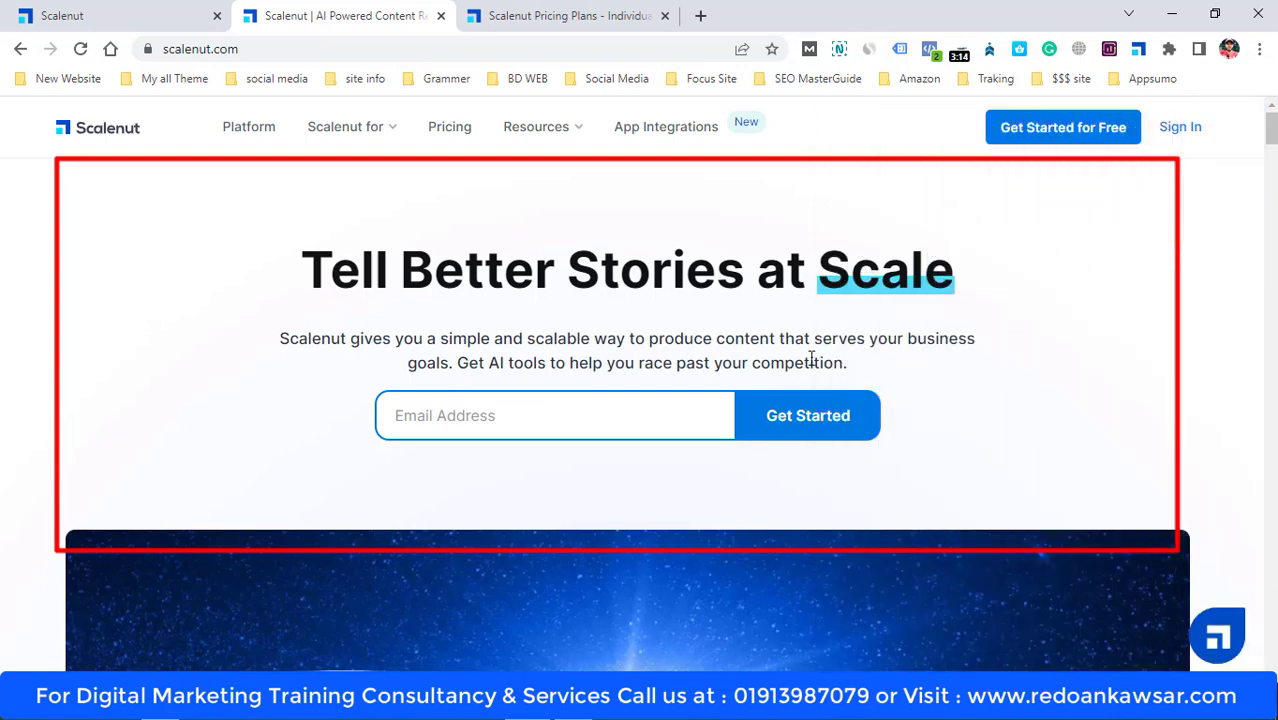
# Look over the Scalenut homepage down to the trusted-by businesses and Cruise Mode sections
pyautogui.moveTo(350, 133)
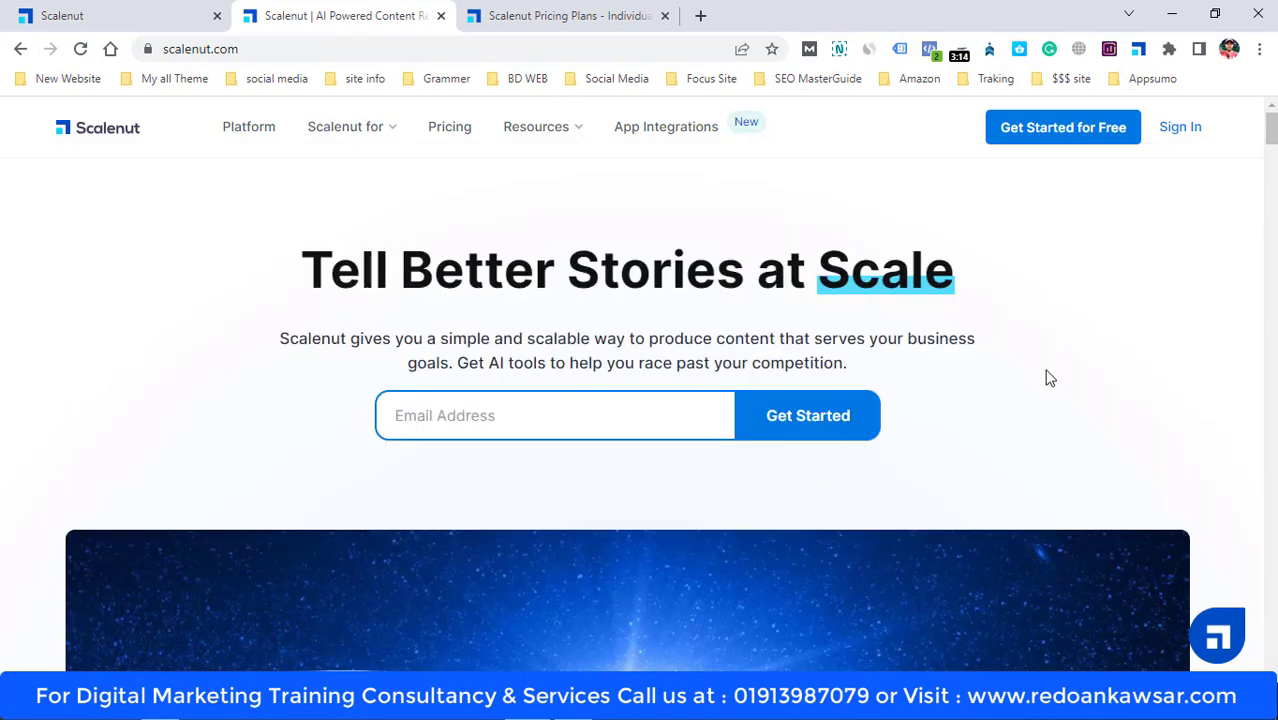
pyautogui.scroll(-5, 1063, 372)
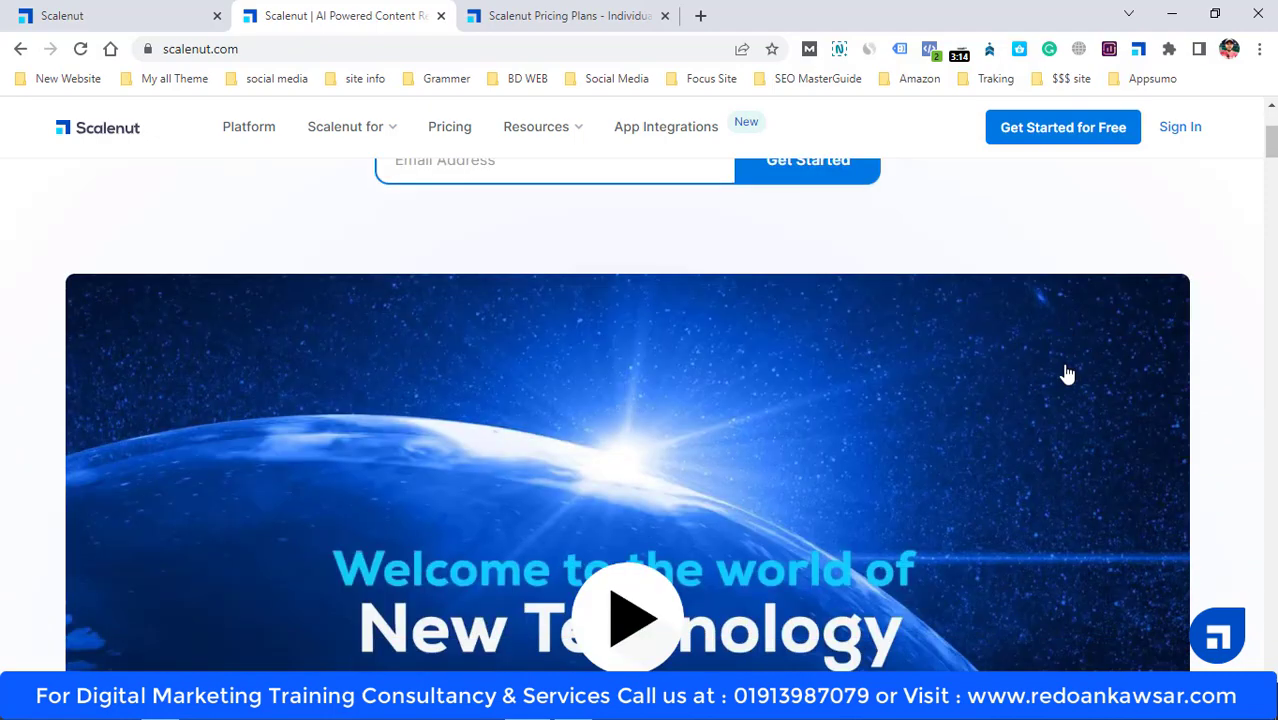
pyautogui.scroll(-7, 1067, 368)
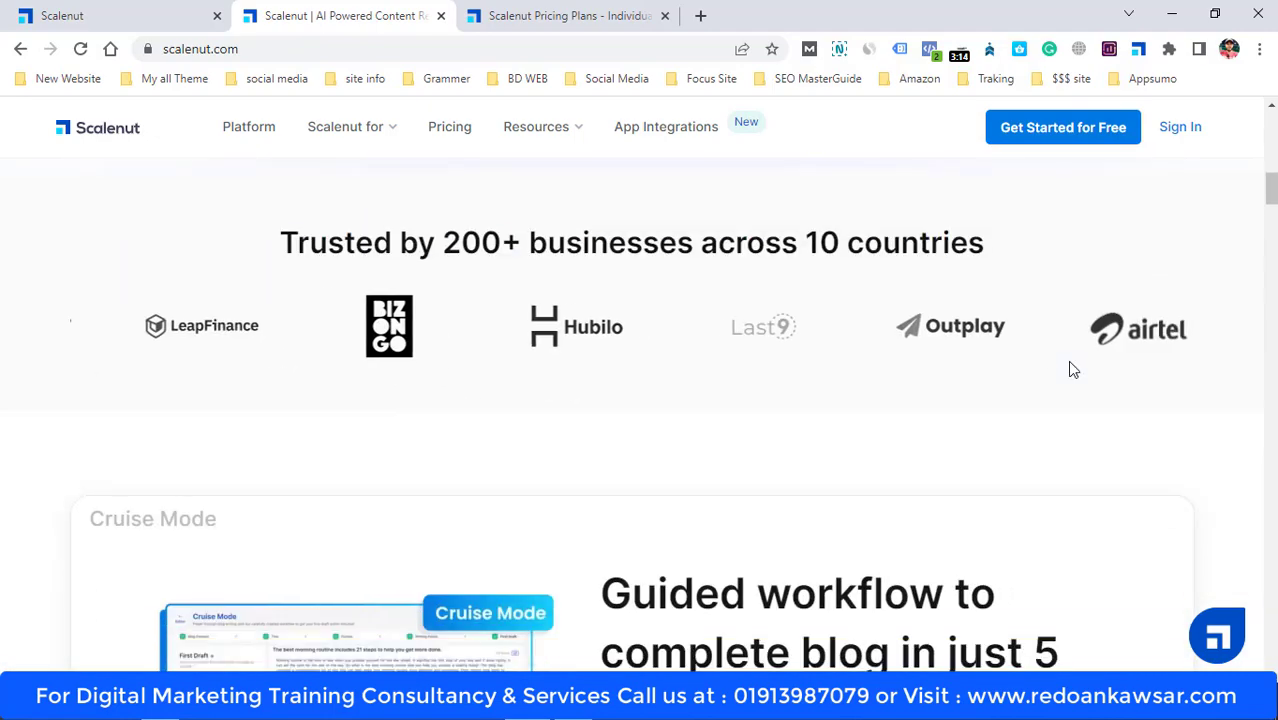
# Open the Scalenut pricing page and highlight the Individual plan's SEO reports, AI tools and AI words allowances
pyautogui.click(557, 14)
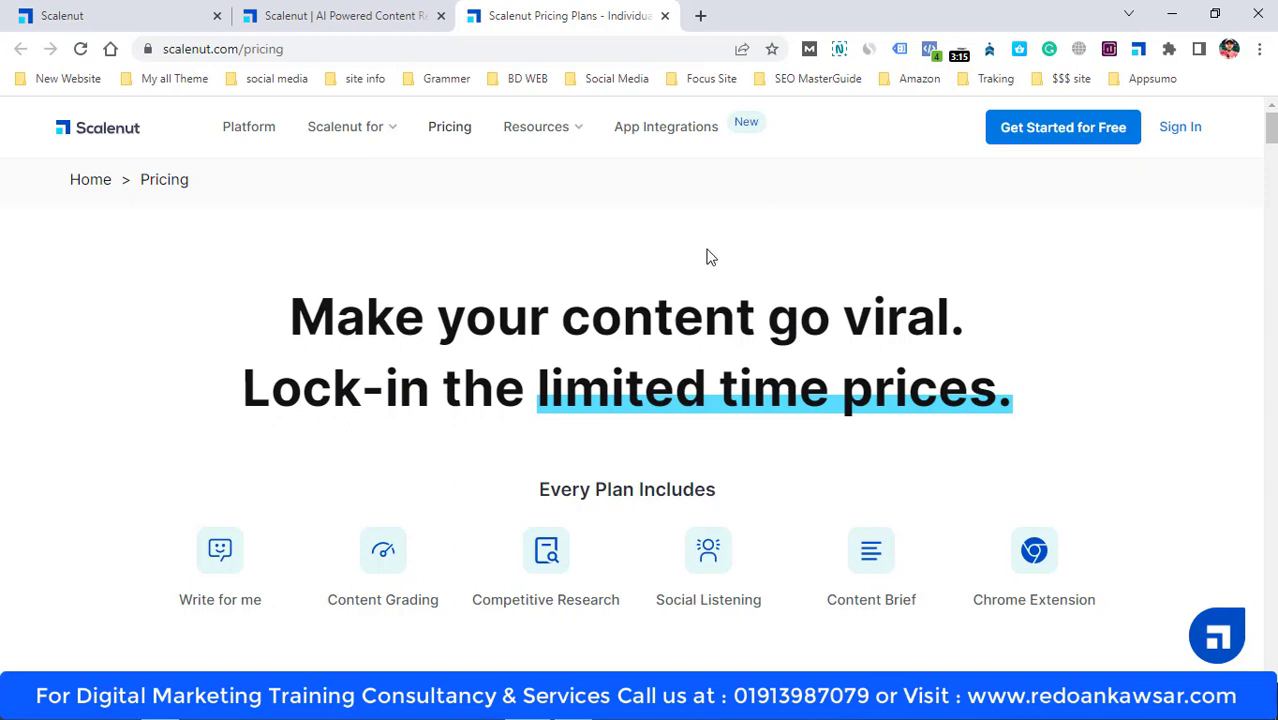
pyautogui.scroll(-3, 697, 287)
pyautogui.scroll(-2, 697, 287)
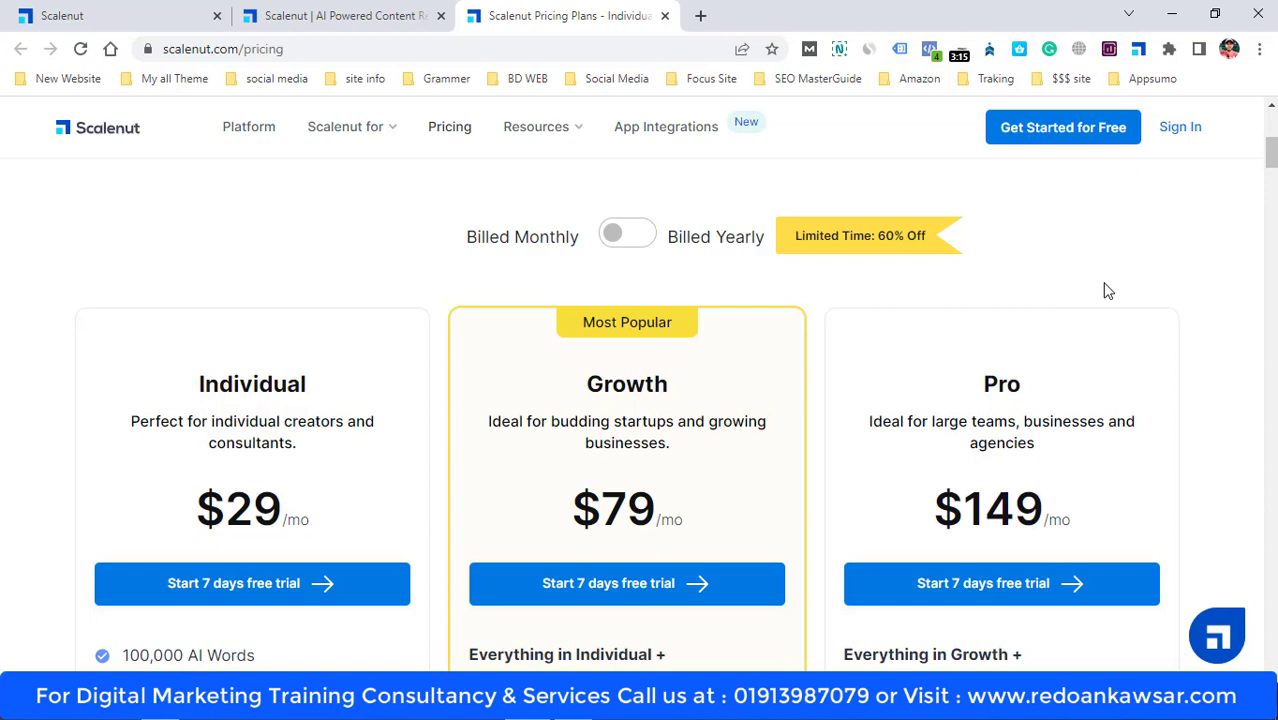
pyautogui.scroll(-1, 1106, 290)
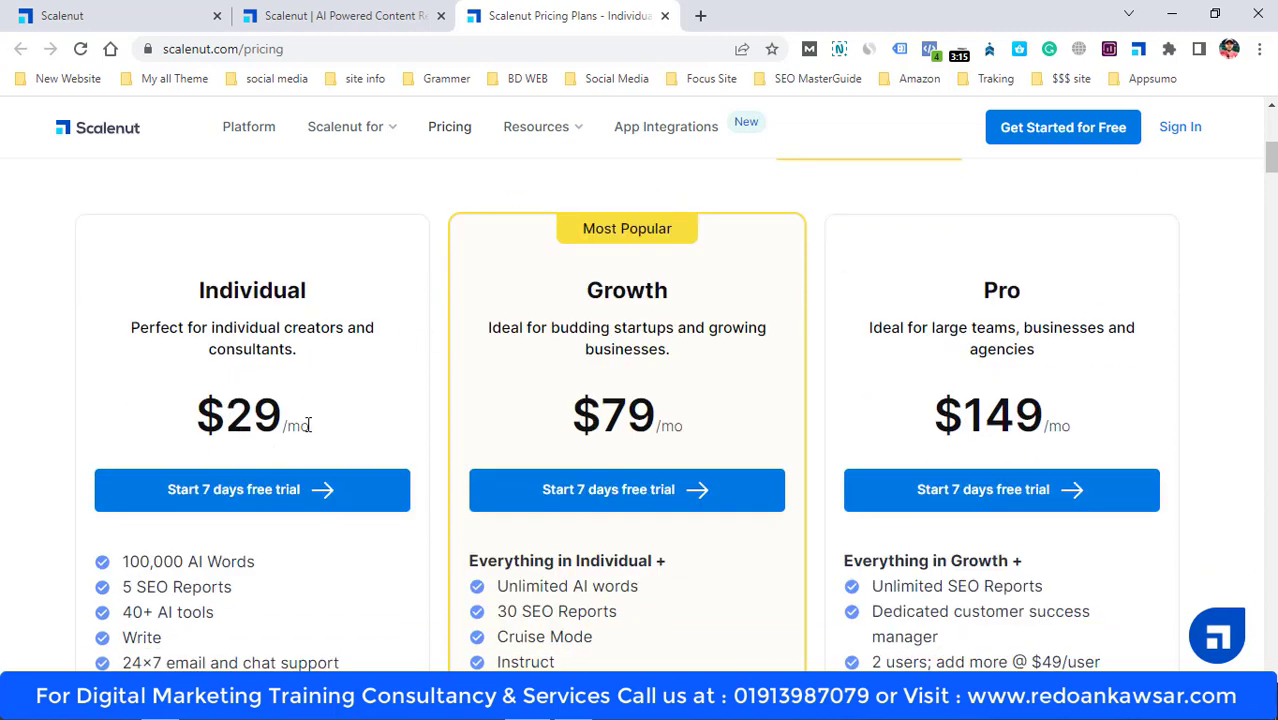
pyautogui.scroll(-1, 187, 465)
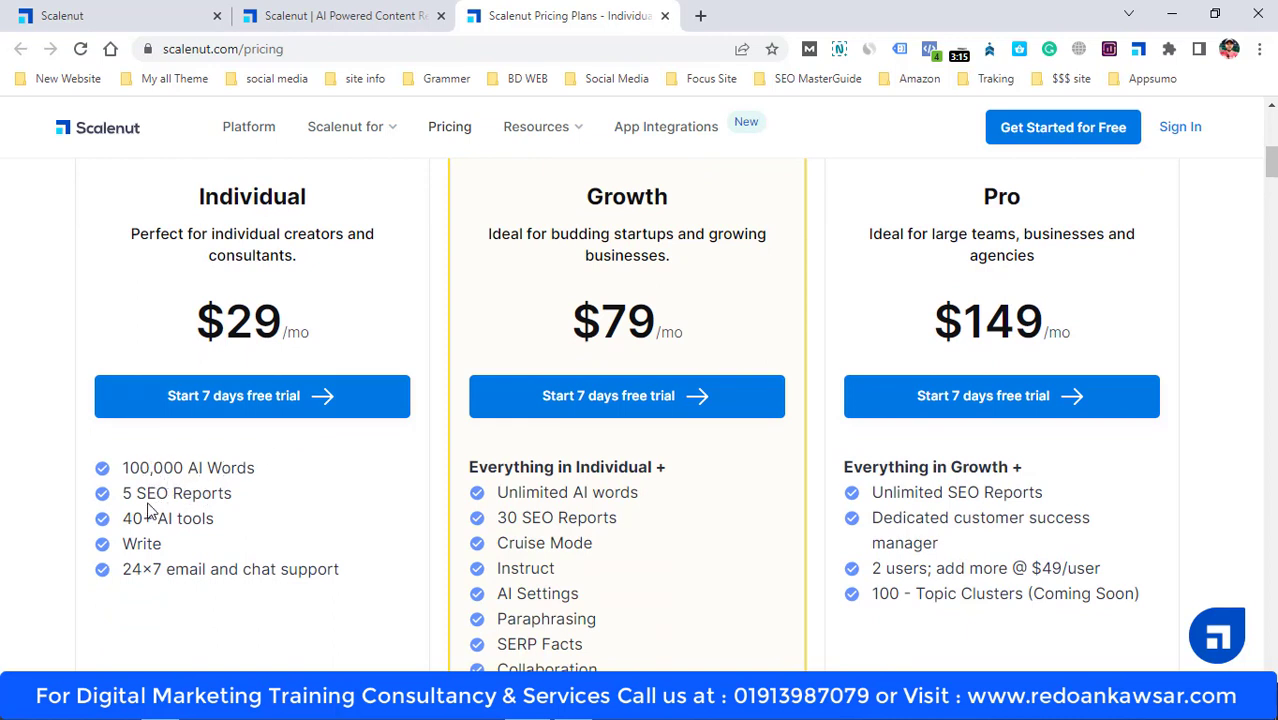
pyautogui.moveTo(133, 497); pyautogui.dragTo(233, 487)
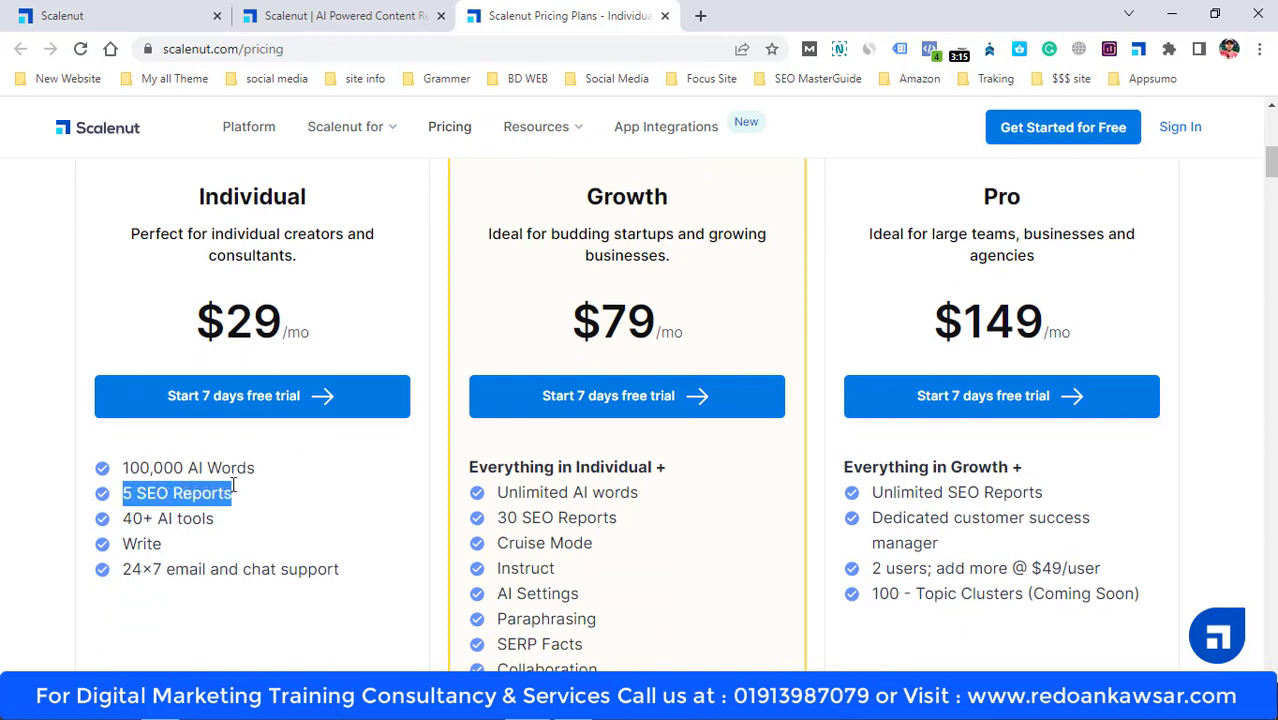
pyautogui.moveTo(123, 519); pyautogui.dragTo(231, 518)
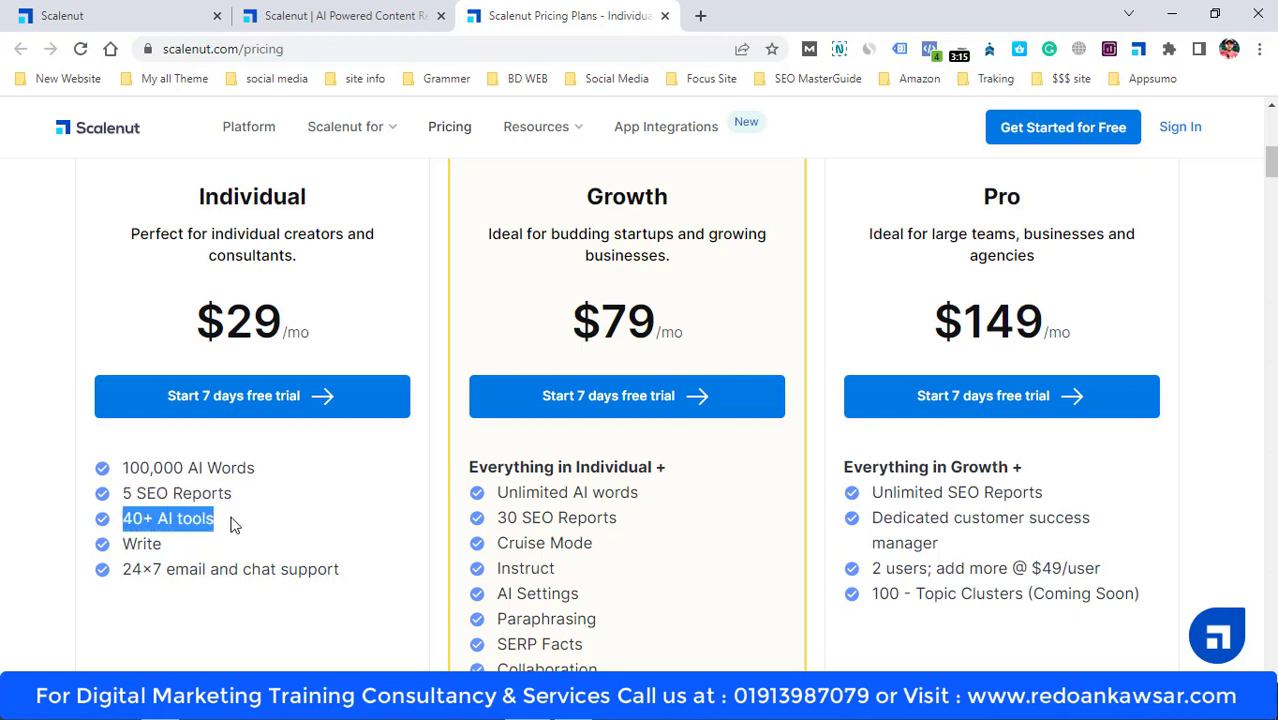
pyautogui.click(127, 467)
pyautogui.moveTo(127, 467); pyautogui.dragTo(277, 471)
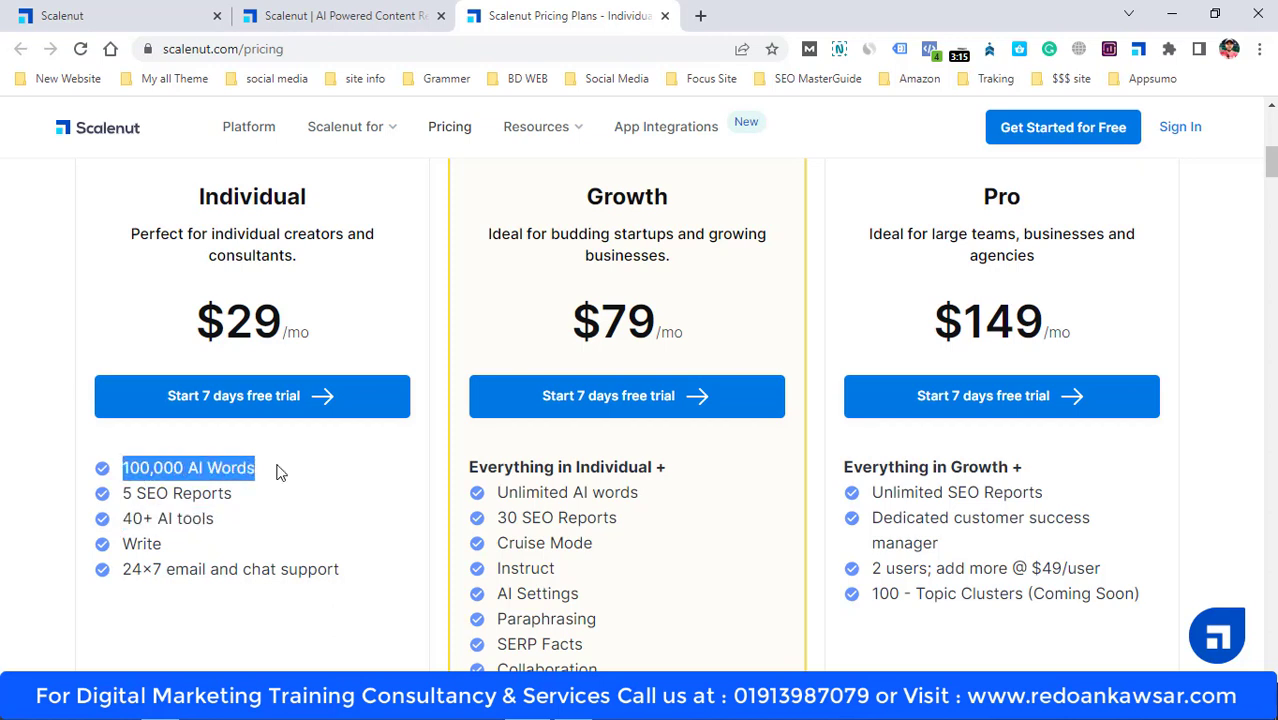
# Examine the Growth plan's monthly price and feature list, highlighting the price and the Cruise Mode entry
pyautogui.scroll(1, 716, 474)
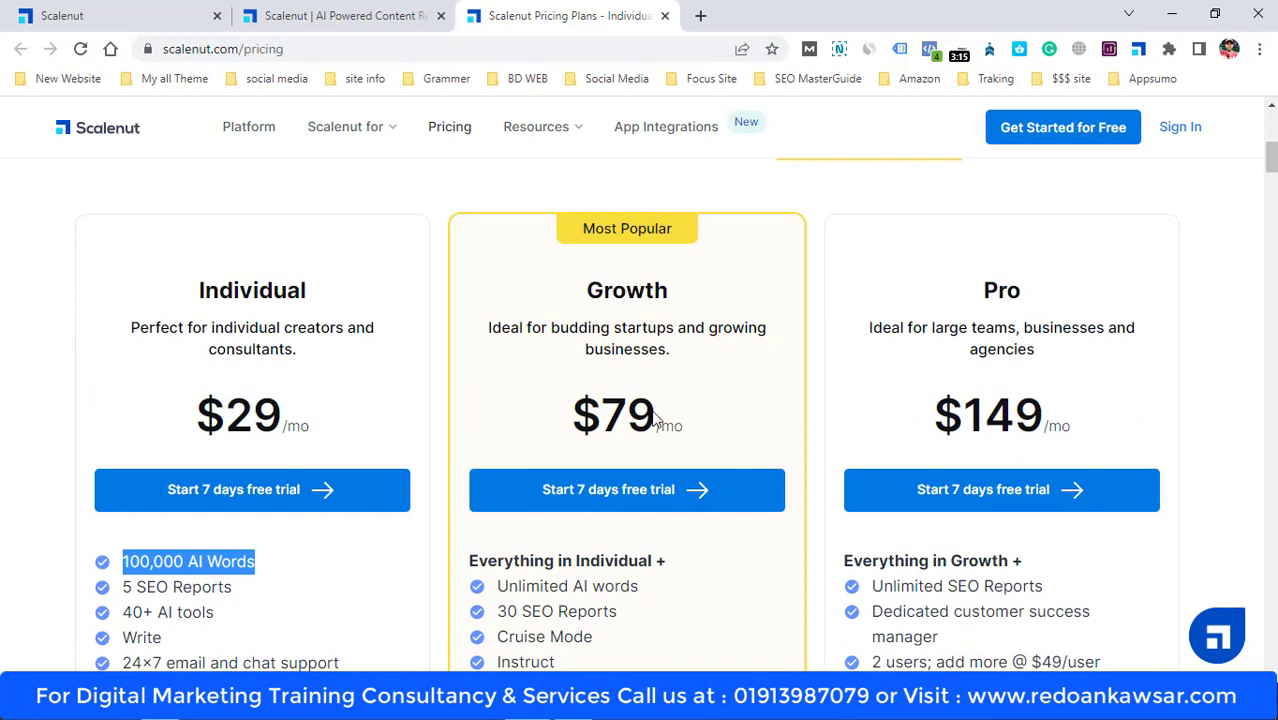
pyautogui.moveTo(600, 415); pyautogui.dragTo(690, 411)
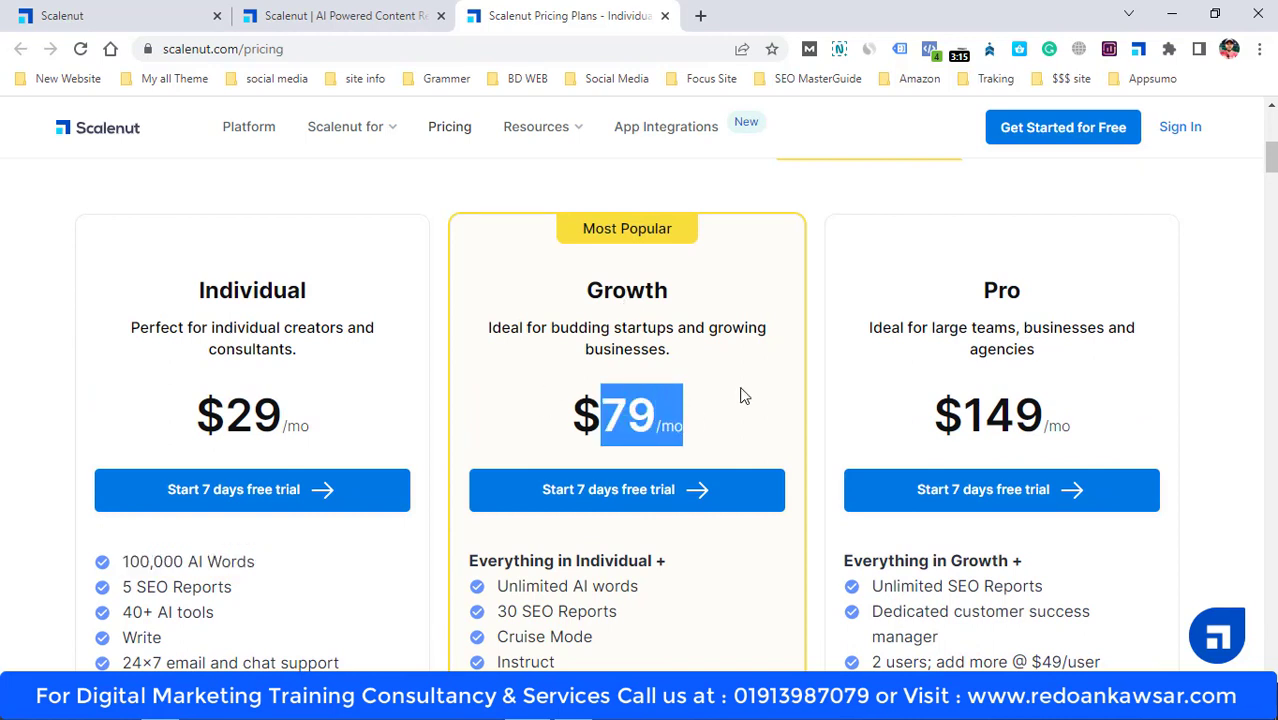
pyautogui.scroll(-1, 702, 362)
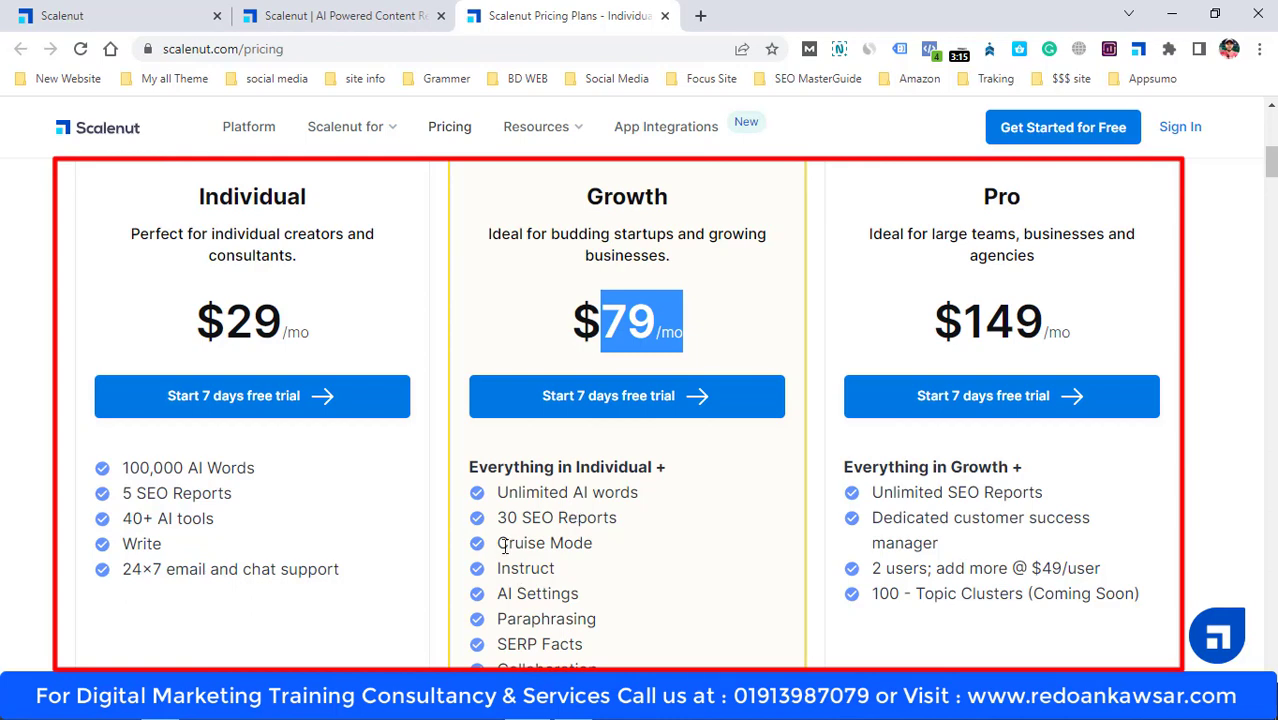
pyautogui.moveTo(499, 545); pyautogui.dragTo(617, 552)
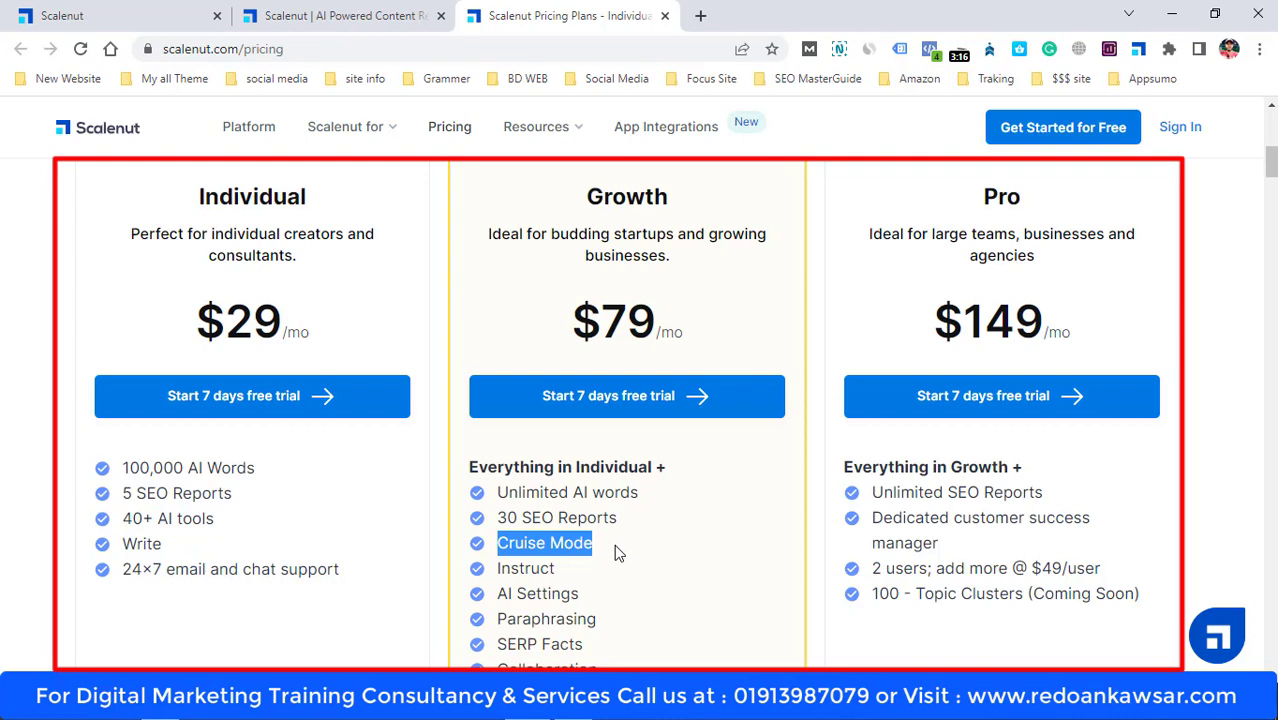
pyautogui.scroll(-1, 565, 520)
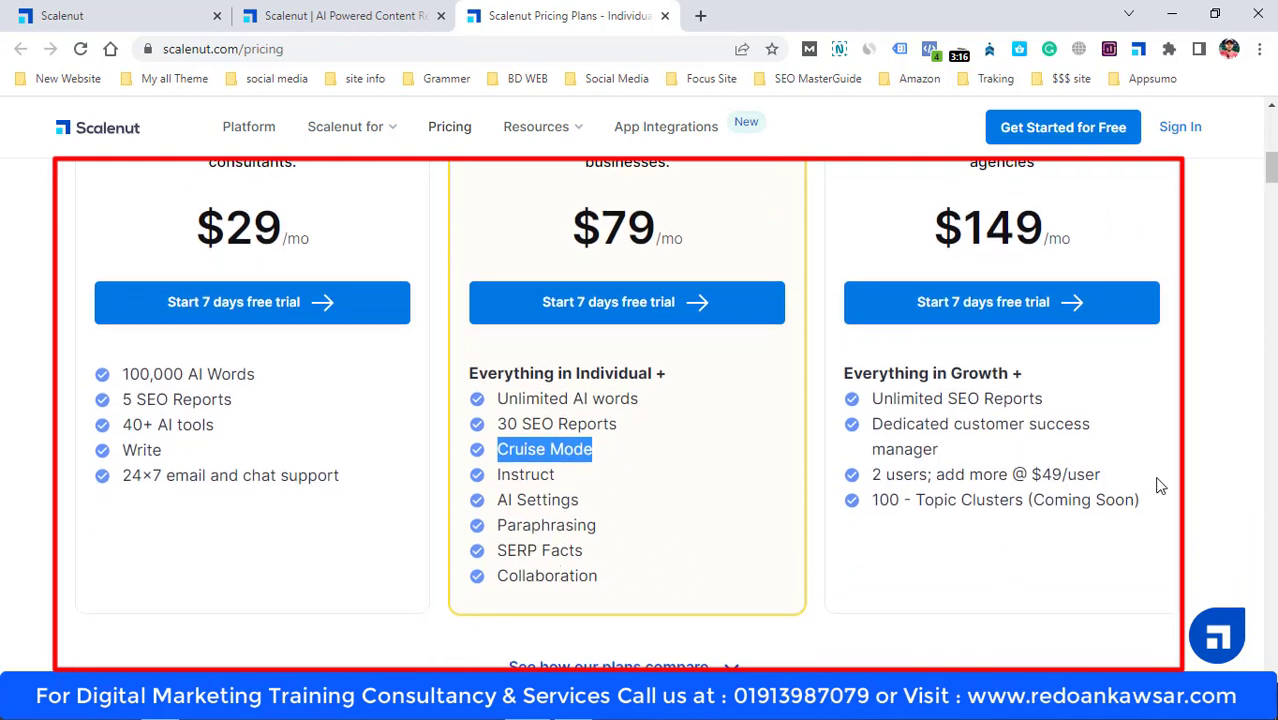
# Examine the Pro plan, highlighting its monthly price and the cost per additional user
pyautogui.scroll(2, 1150, 480)
pyautogui.moveTo(978, 421); pyautogui.dragTo(1040, 418)
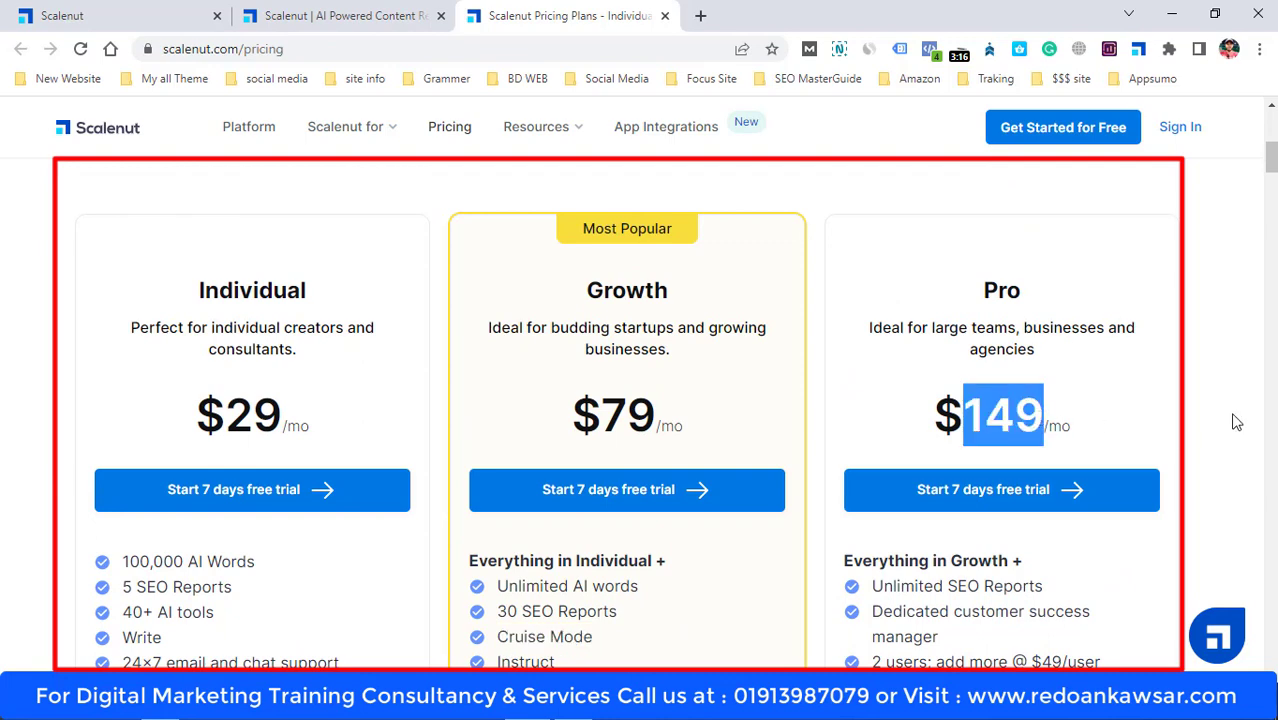
pyautogui.scroll(-1, 1013, 381)
pyautogui.scroll(-1, 1013, 381)
pyautogui.scroll(-3, 1018, 419)
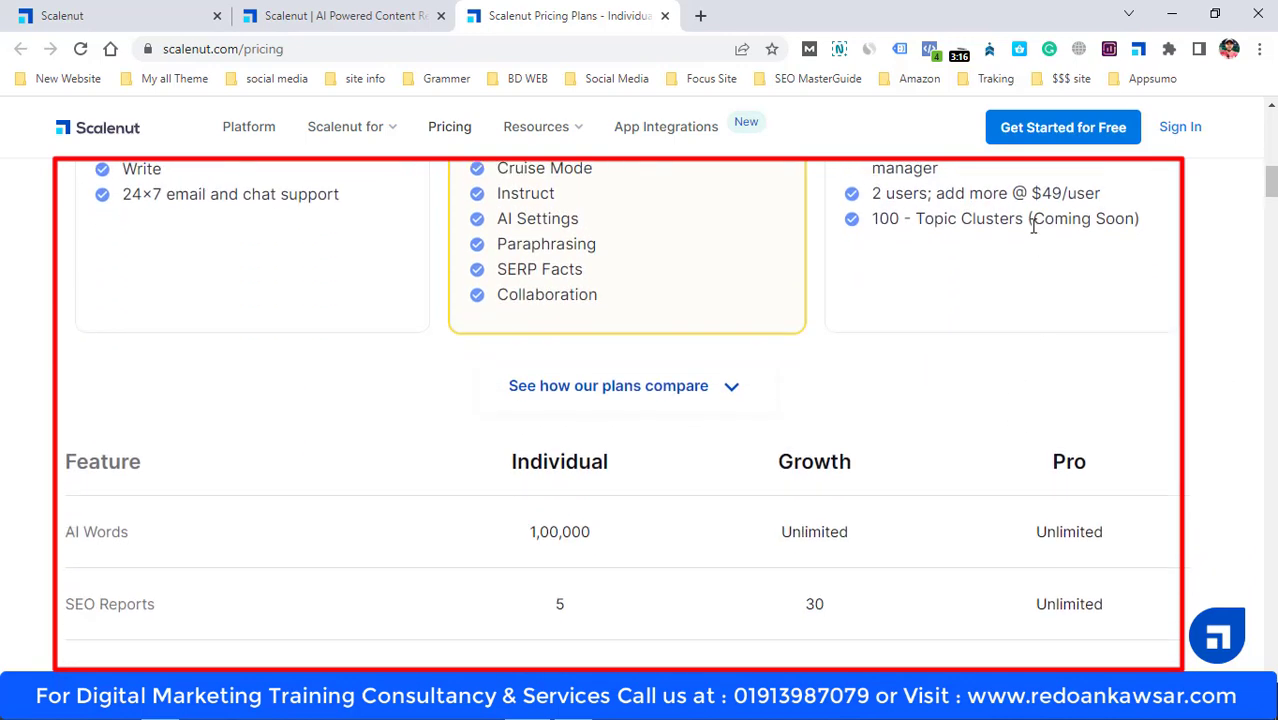
pyautogui.moveTo(1043, 193); pyautogui.dragTo(1100, 194)
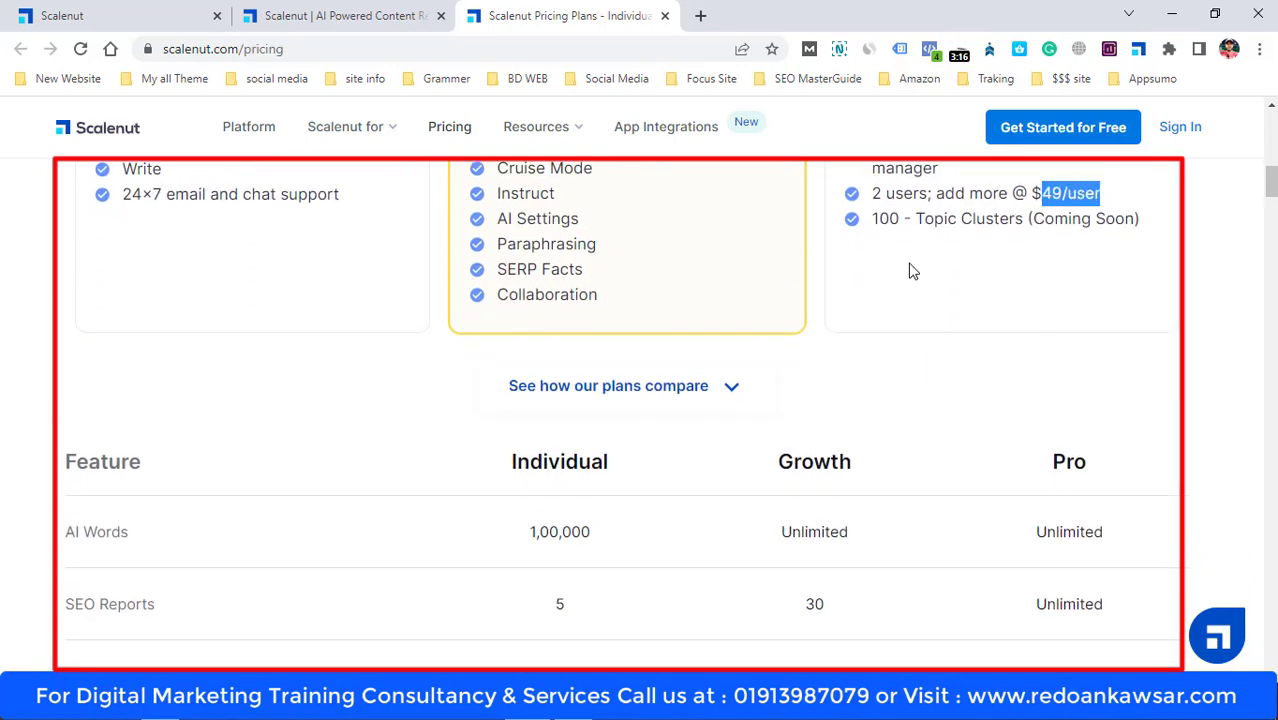
# Review the feature comparison table for the Individual, Growth and Pro plans
pyautogui.scroll(-2, 767, 331)
pyautogui.scroll(-1, 742, 325)
pyautogui.scroll(-3, 770, 400)
pyautogui.scroll(5, 800, 490)
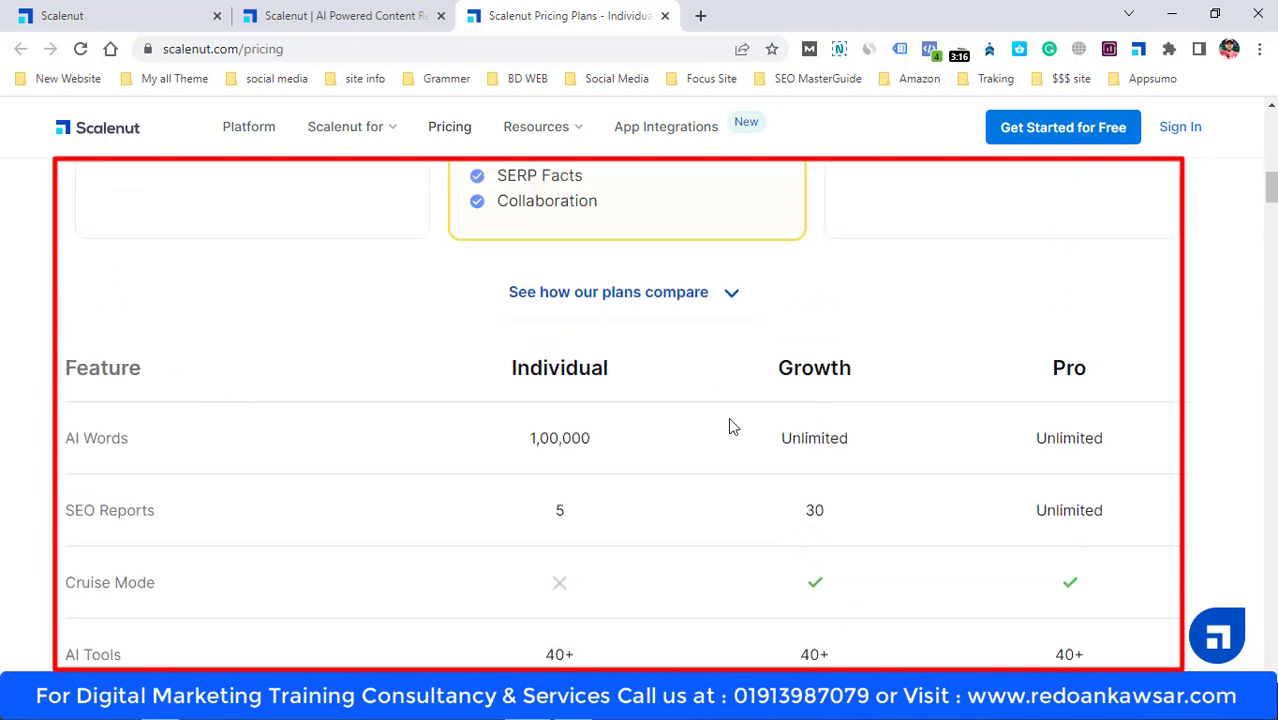
# Switch the pricing plans to yearly billing and highlight the Individual plan's discounted price
pyautogui.scroll(7, 716, 427)
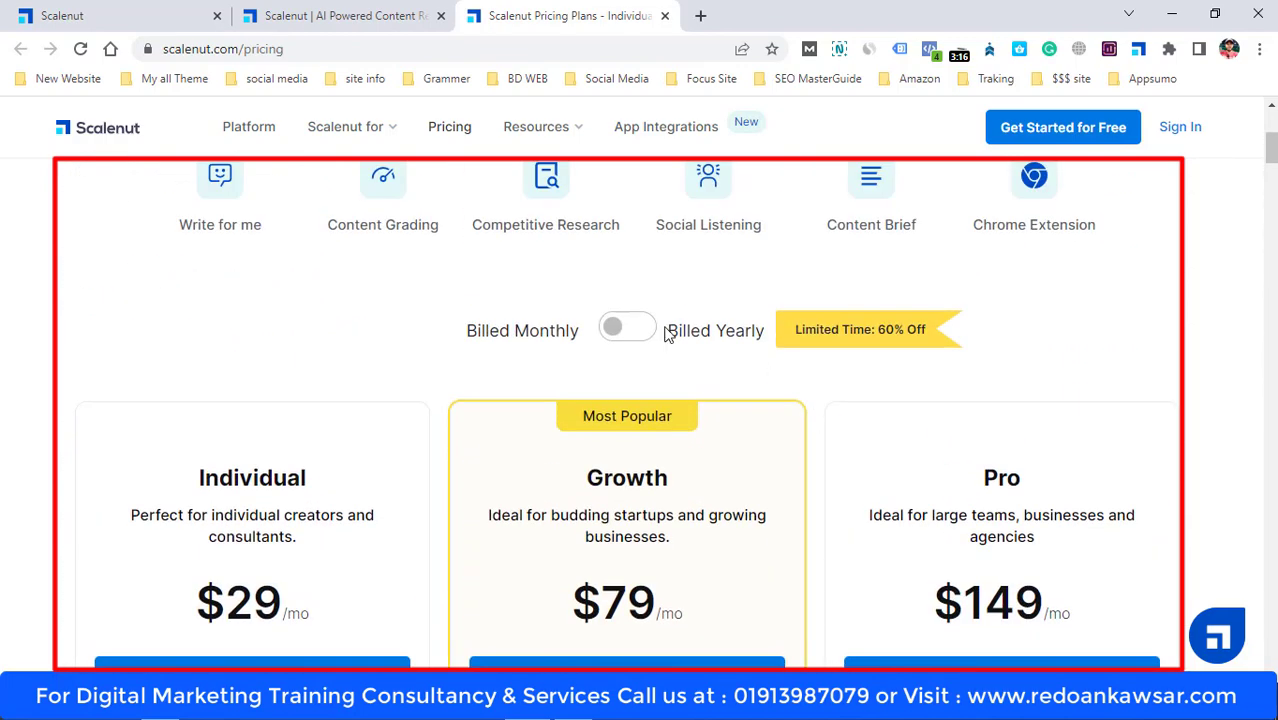
pyautogui.click(627, 330)
pyautogui.scroll(-2, 633, 331)
pyautogui.scroll(-1, 635, 335)
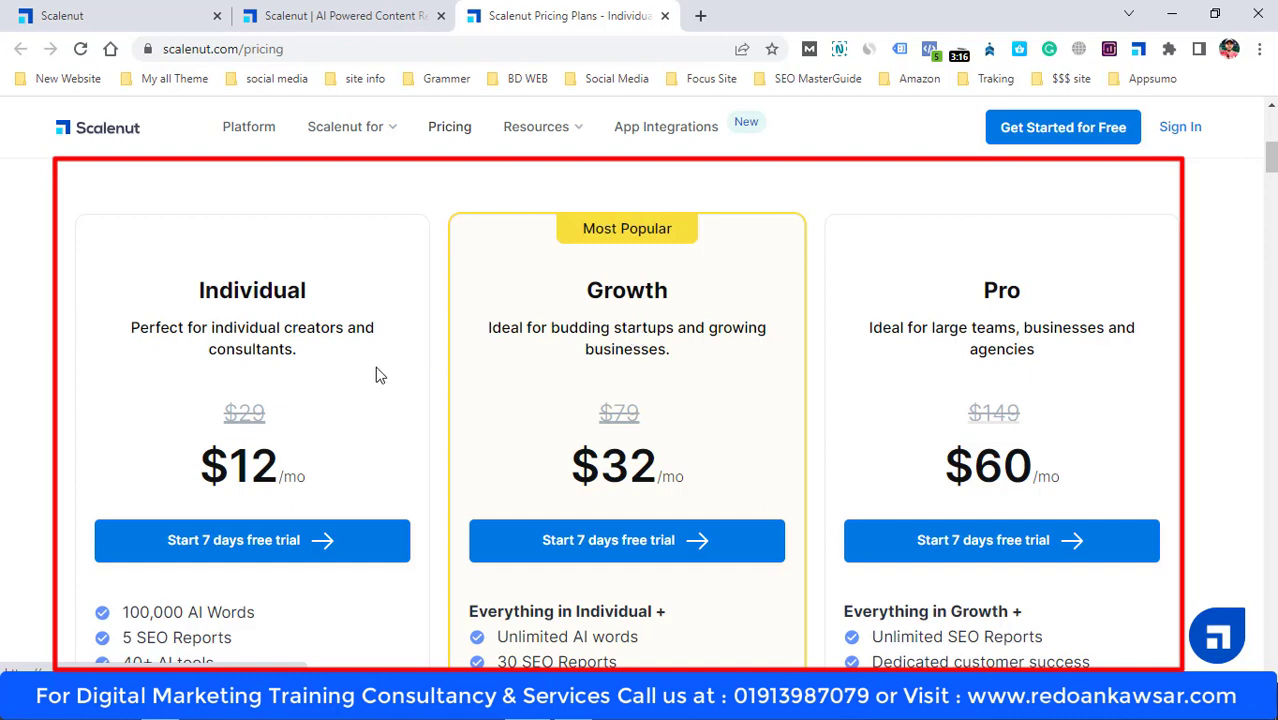
pyautogui.doubleClick(255, 466)
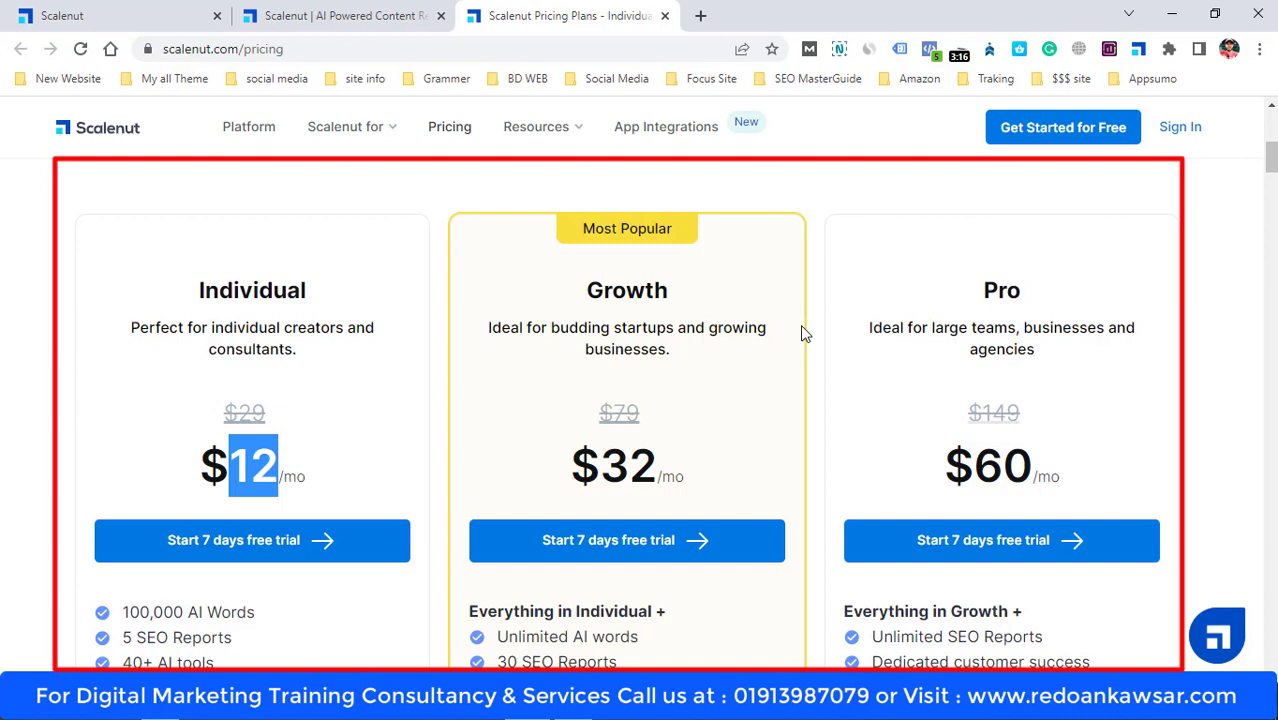
# Highlight the Growth plan's name and its discounted price under yearly billing
pyautogui.moveTo(568, 289); pyautogui.dragTo(680, 276)
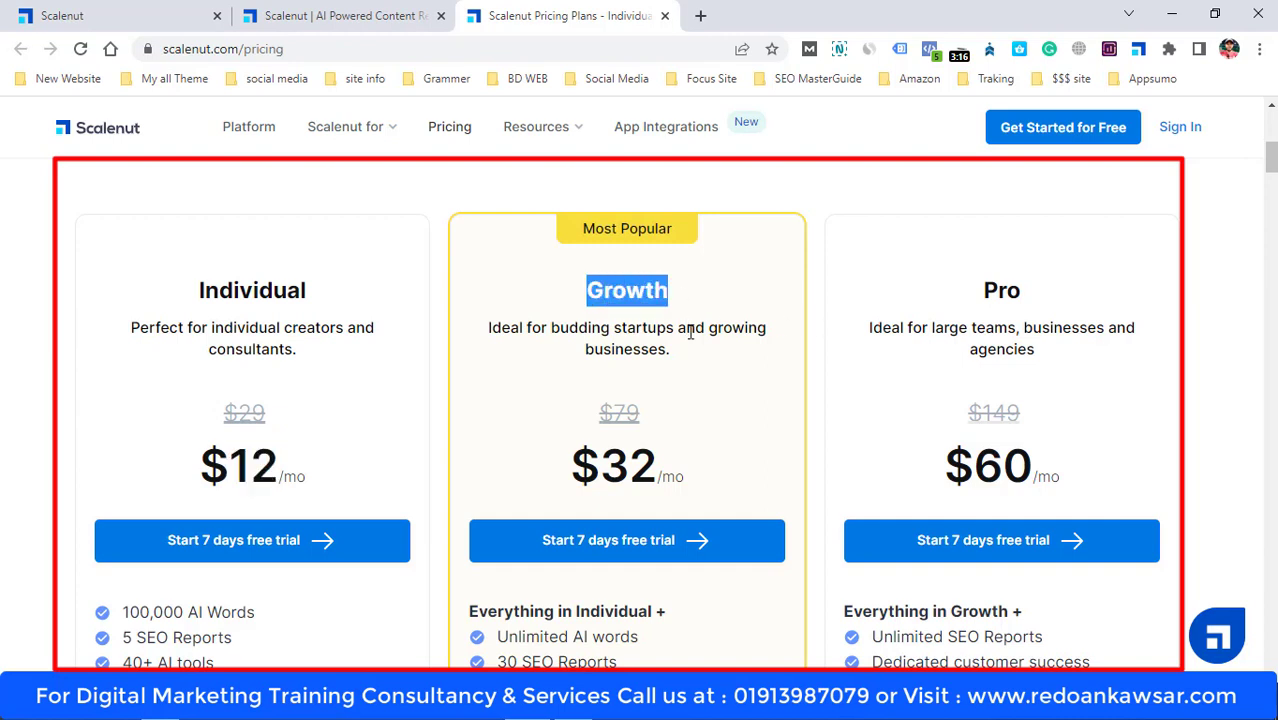
pyautogui.scroll(-2, 686, 322)
pyautogui.moveTo(600, 280); pyautogui.dragTo(656, 280)
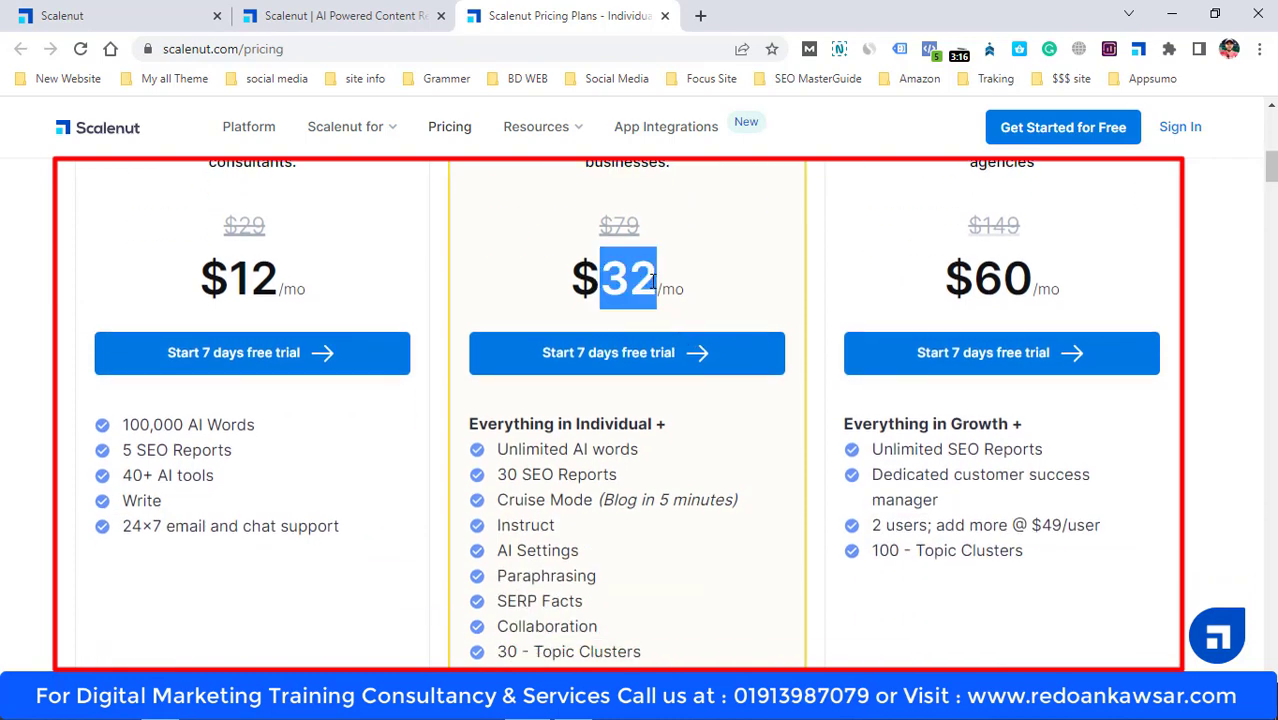
pyautogui.scroll(1, 669, 311)
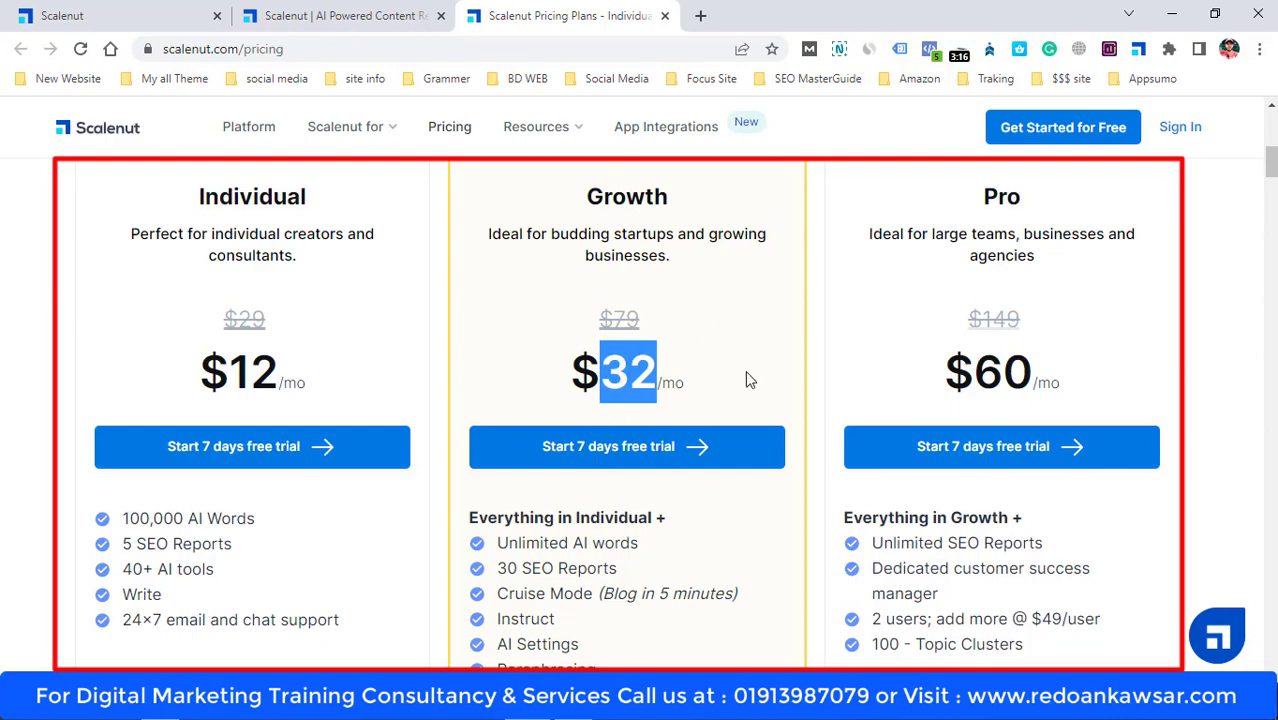
# Highlight the Growth plan's AI words, SEO reports, Cruise Mode and Paraphrasing features in its yearly-billing list
pyautogui.scroll(-1, 706, 335)
pyautogui.moveTo(500, 444); pyautogui.dragTo(648, 451)
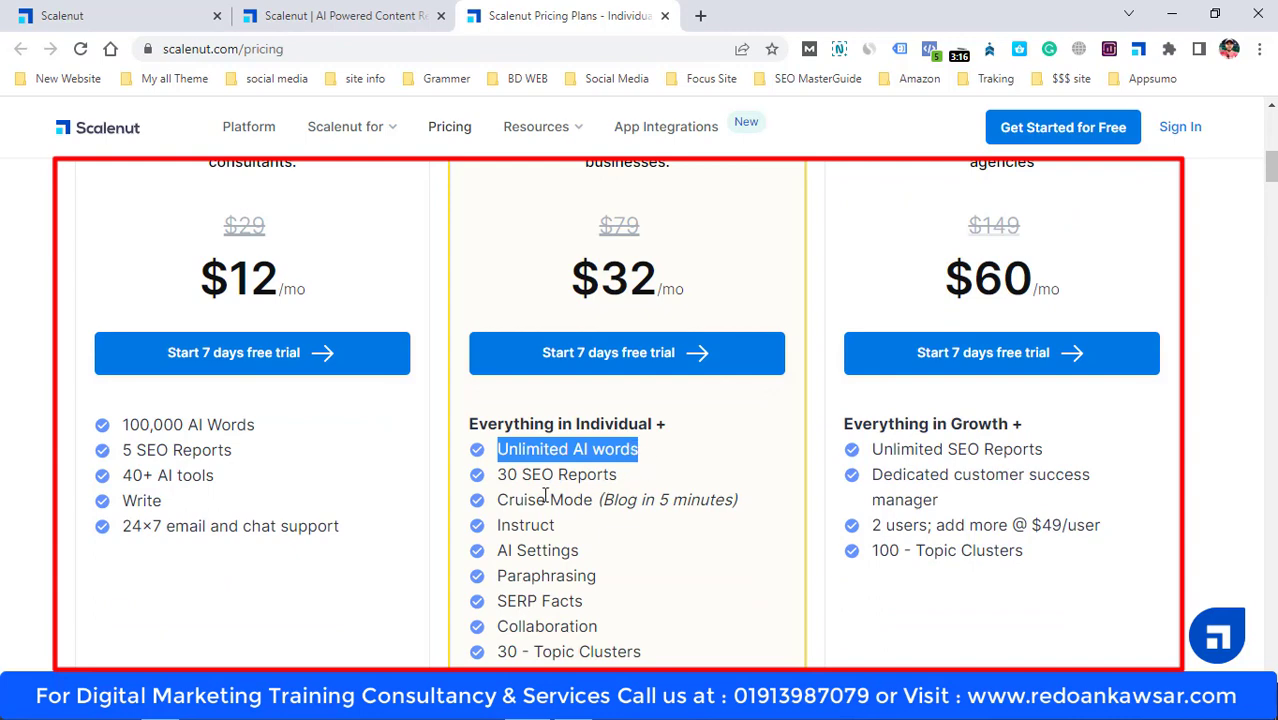
pyautogui.moveTo(498, 476); pyautogui.dragTo(625, 478)
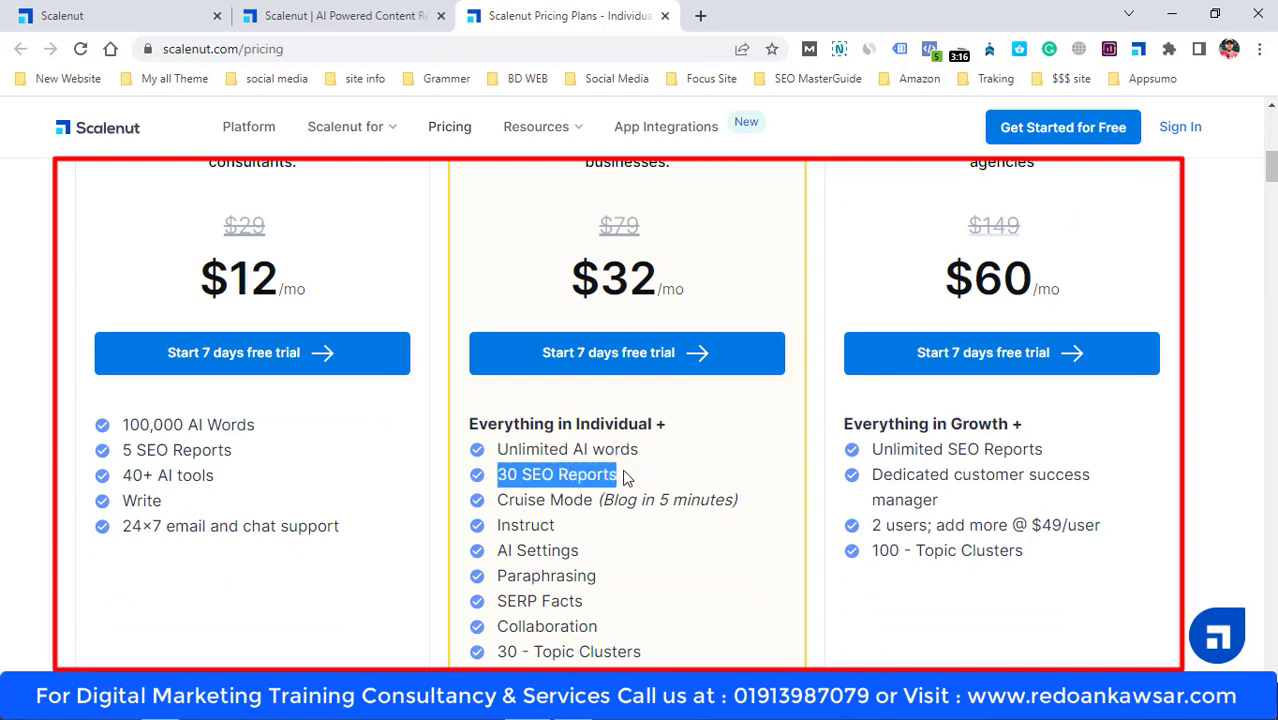
pyautogui.click(503, 490)
pyautogui.keyDown('shift'); pyautogui.click(746, 496); pyautogui.keyUp('shift')
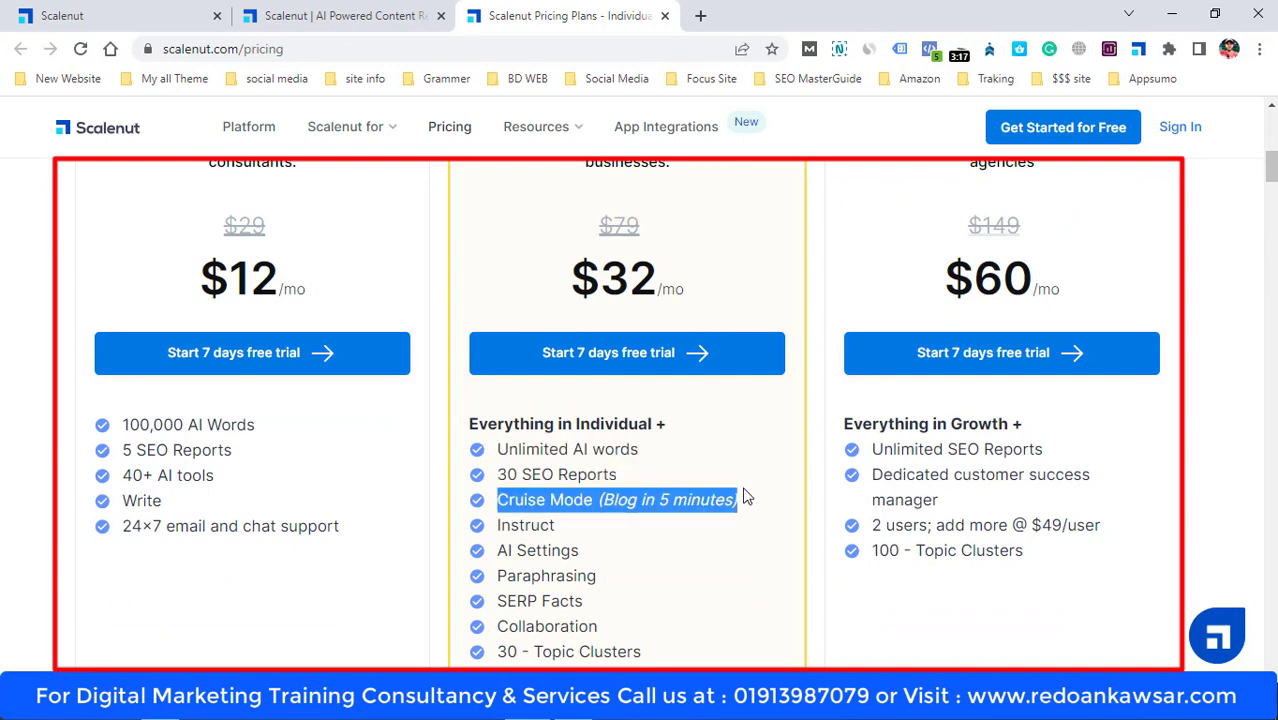
pyautogui.scroll(-1, 576, 441)
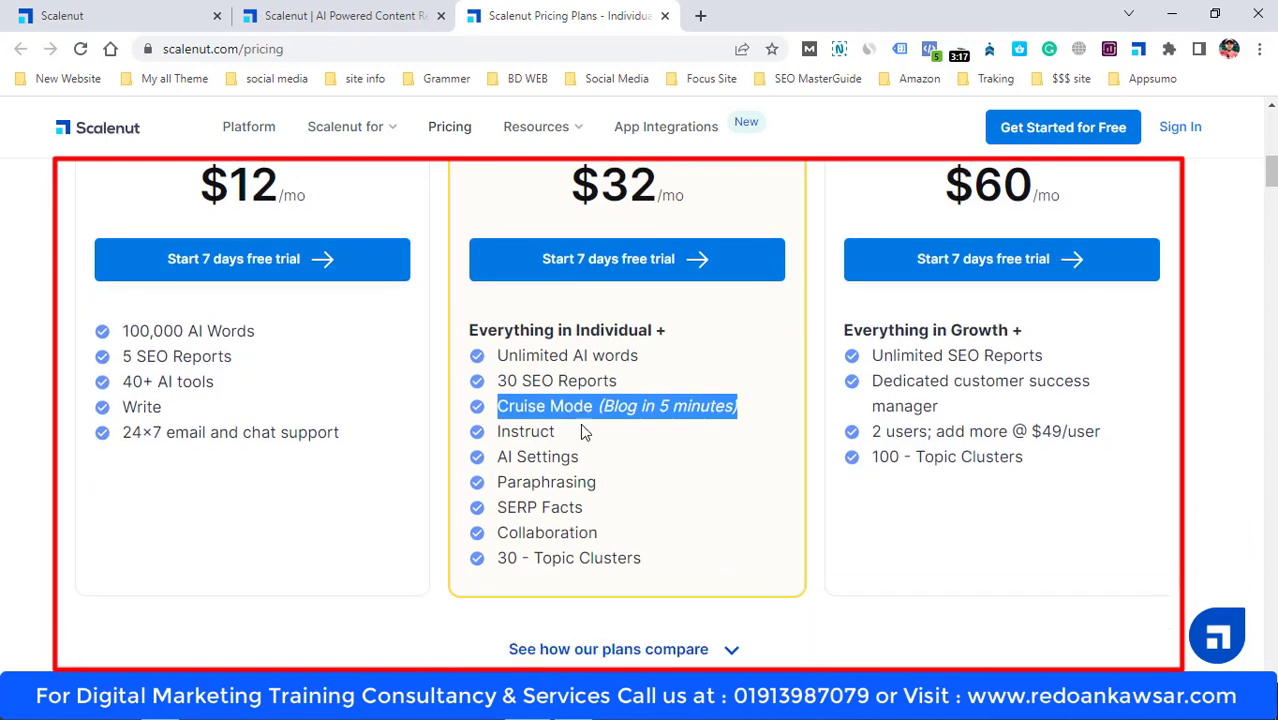
pyautogui.click(499, 483)
pyautogui.moveTo(499, 483); pyautogui.dragTo(602, 489)
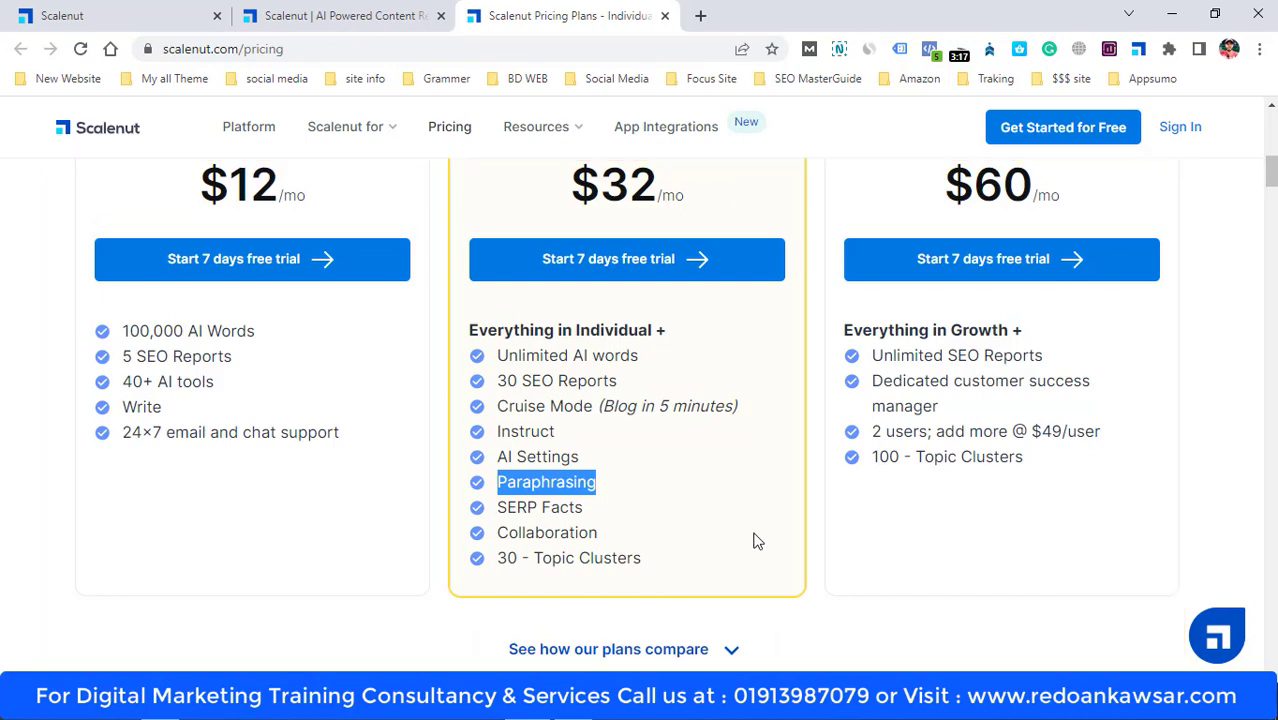
# Return to the Scalenut app dashboard and look over its onboarding checklist and Refer & Earn section
pyautogui.scroll(2, 753, 537)
pyautogui.click(126, 12)
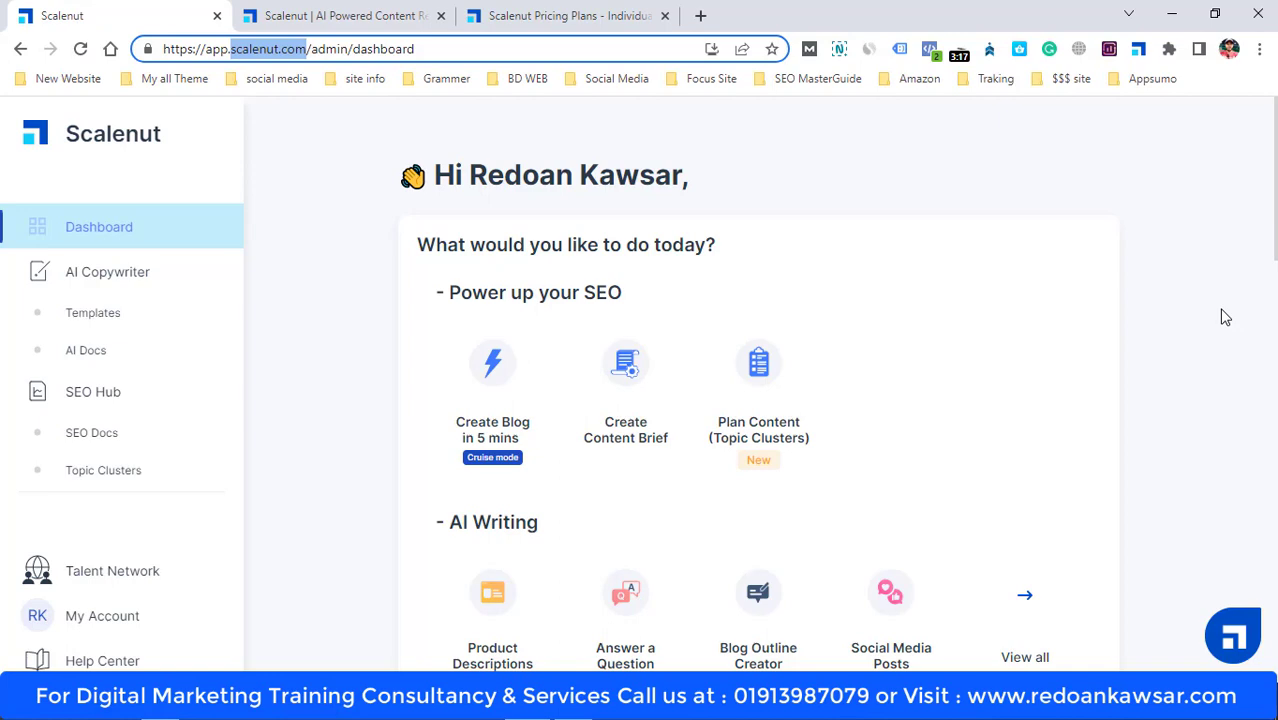
pyautogui.scroll(-8, 742, 422)
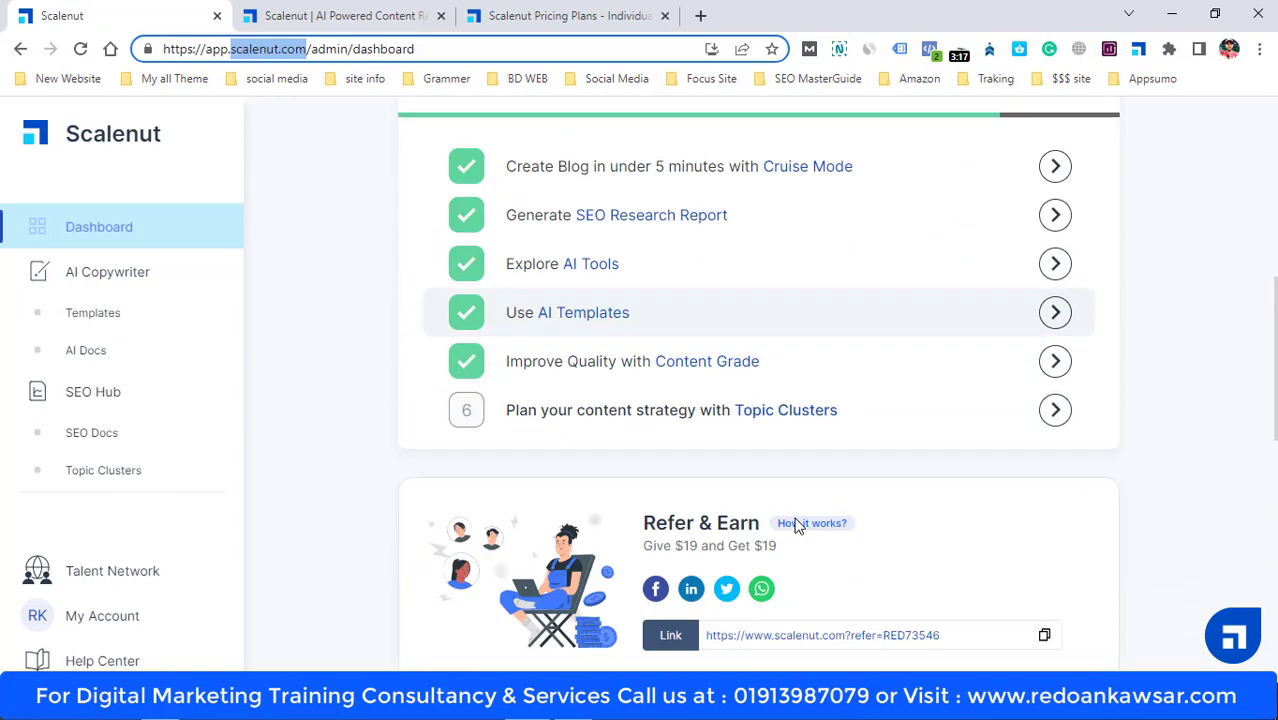
# Start a new Cruise Mode blog from the dashboard and enter "Dinorank lifetime deal" as its primary keyword
pyautogui.scroll(8, 820, 515)
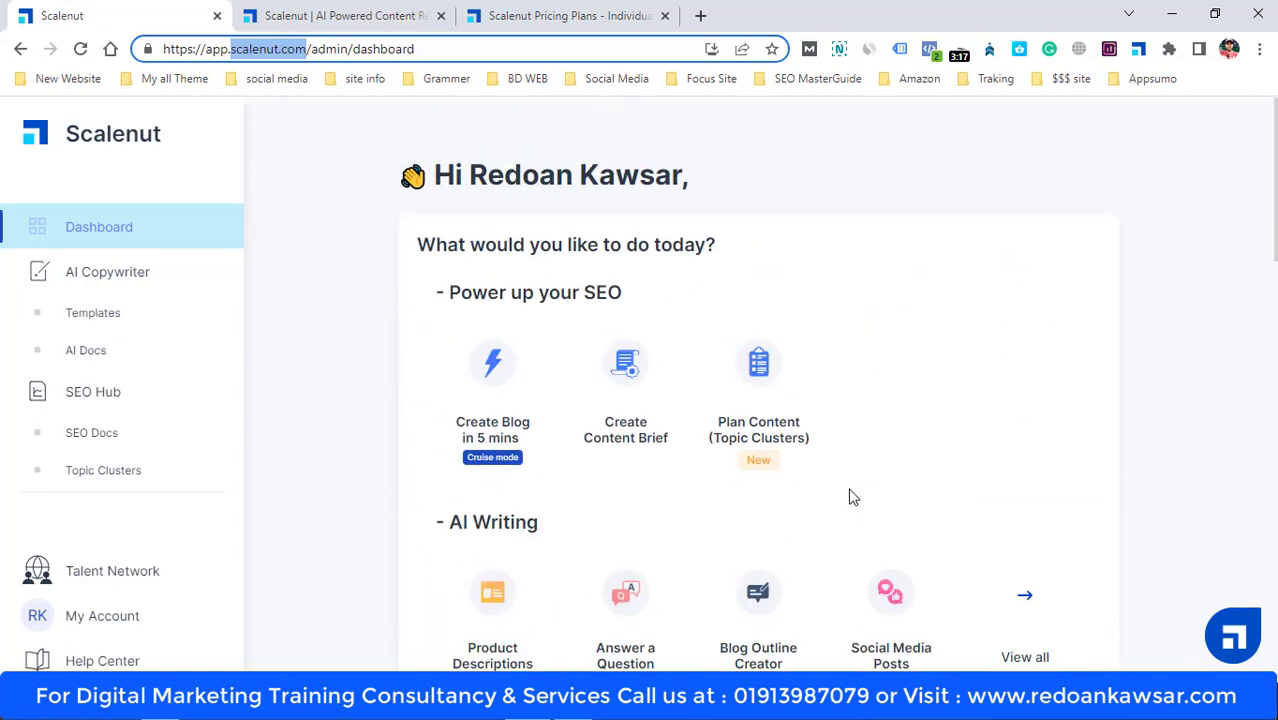
pyautogui.click(503, 388)
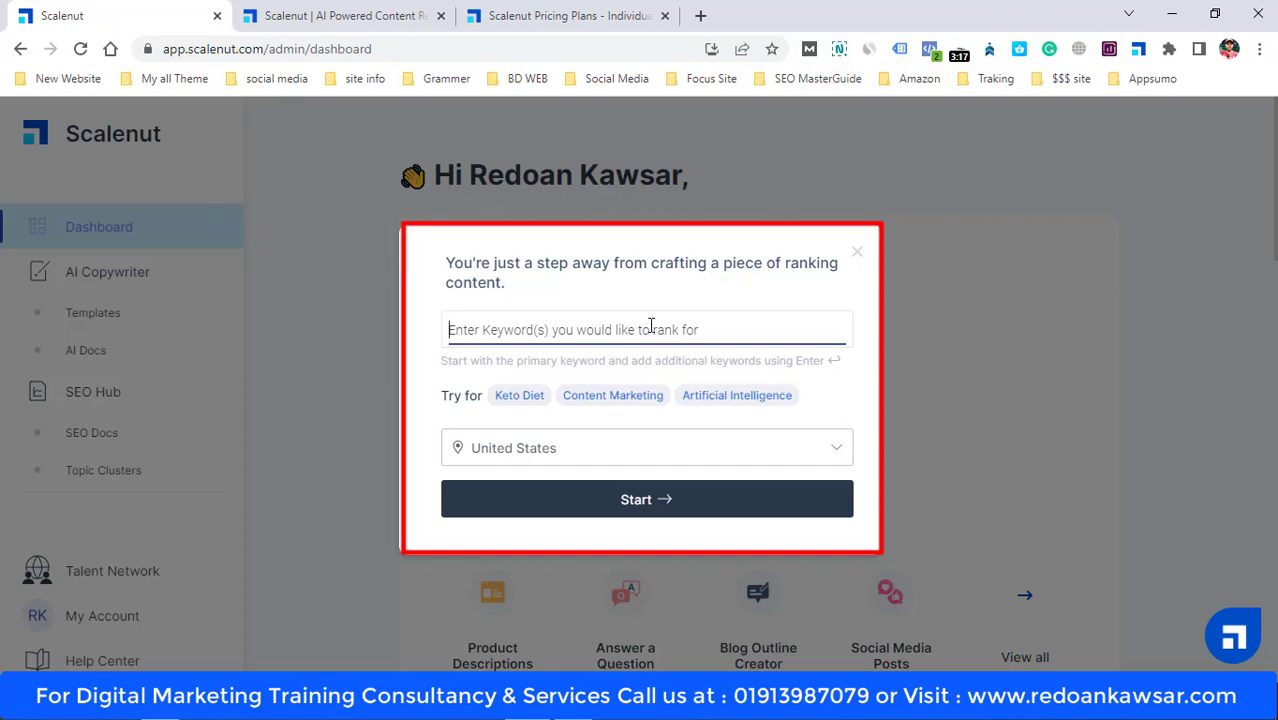
pyautogui.rightClick(625, 322)
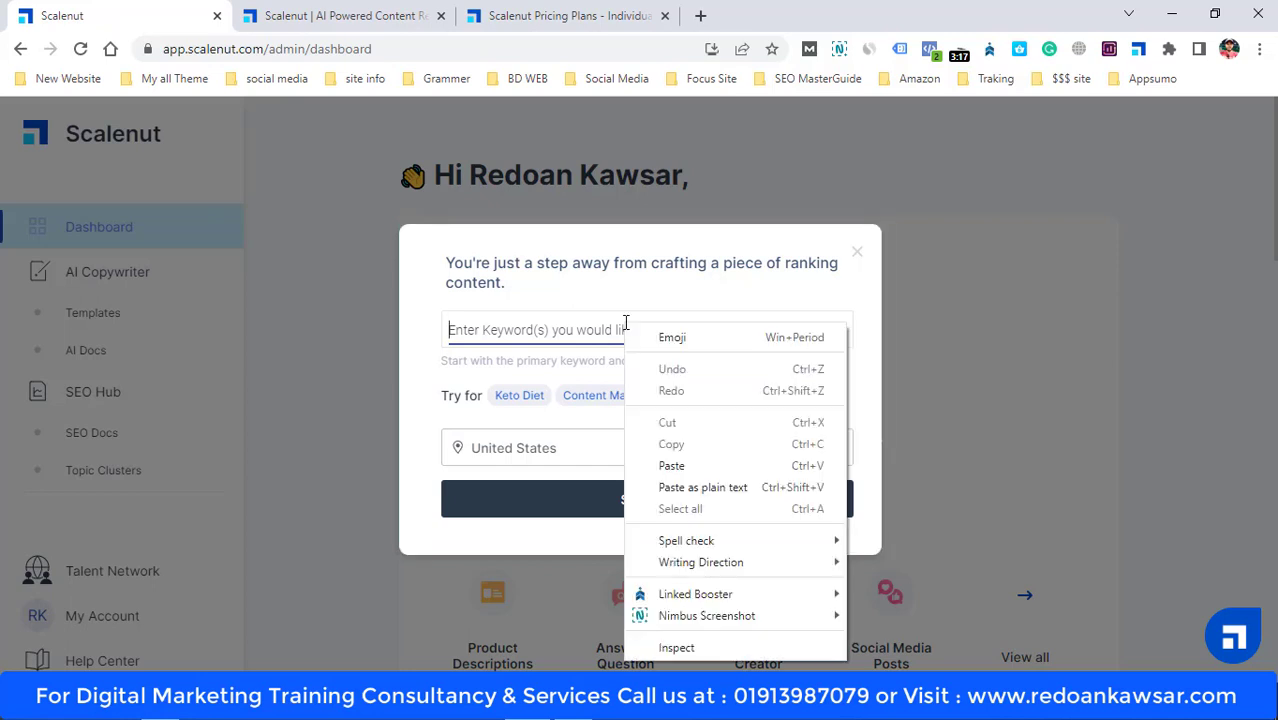
pyautogui.click(686, 467)
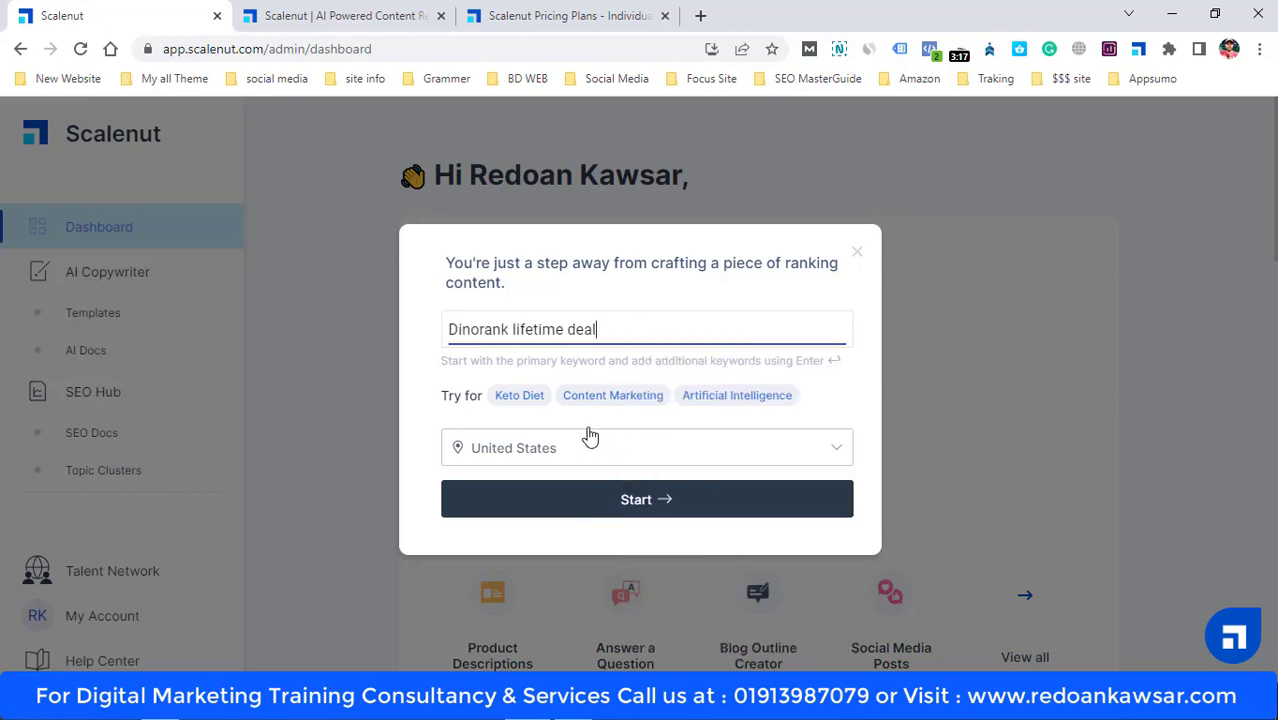
pyautogui.press('Return')
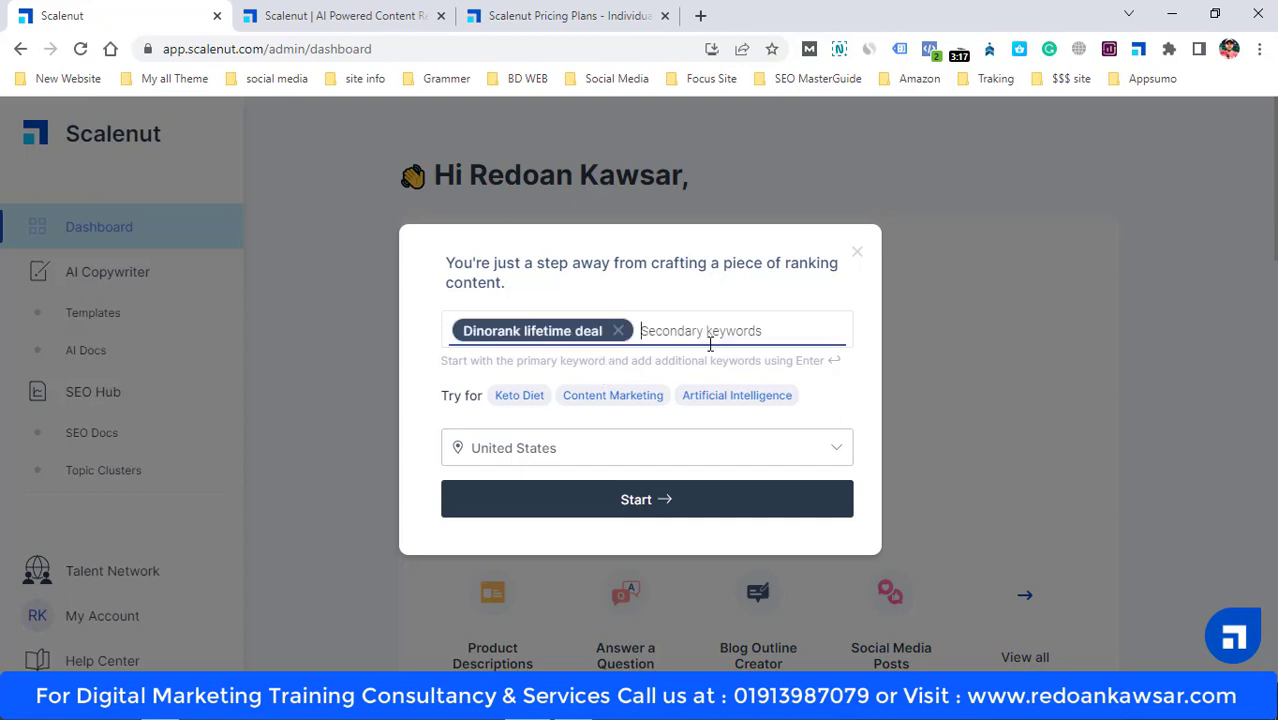
# Add "Dinorank" as a secondary keyword next to the primary keyword
pyautogui.write('Dinorank lifetime deal')
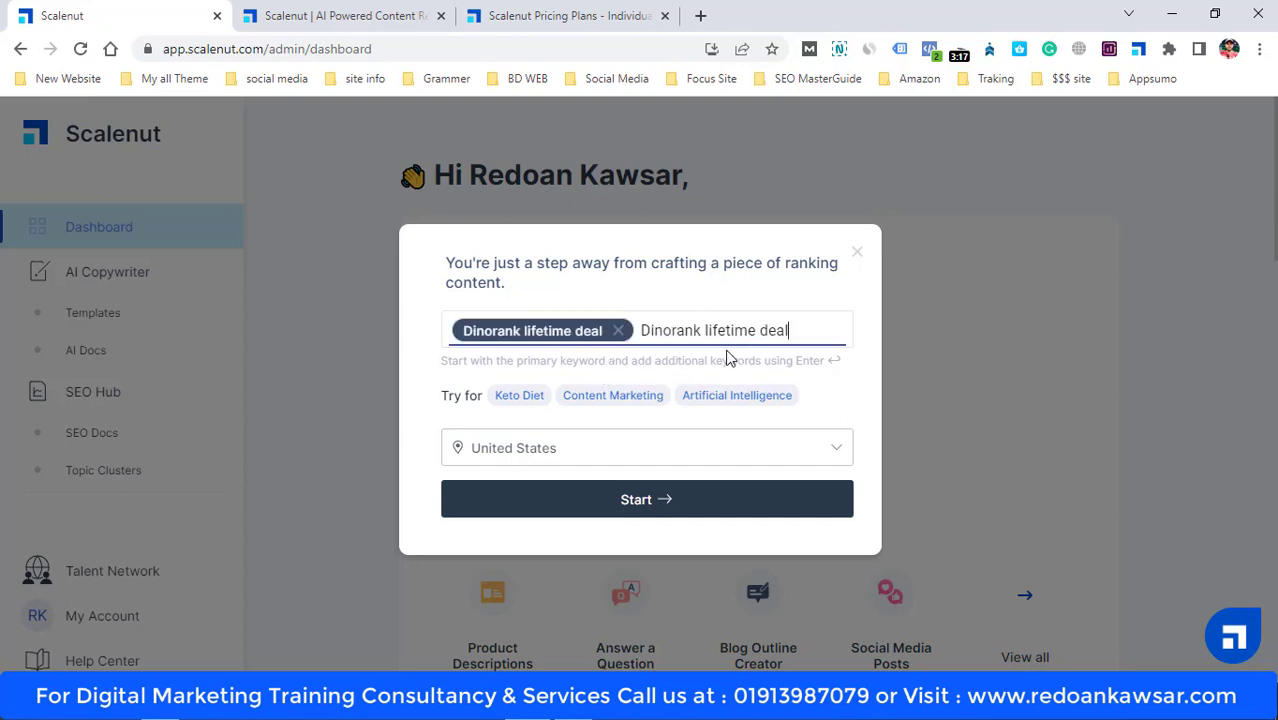
pyautogui.moveTo(705, 331); pyautogui.dragTo(823, 330)
pyautogui.press('BackSpace')
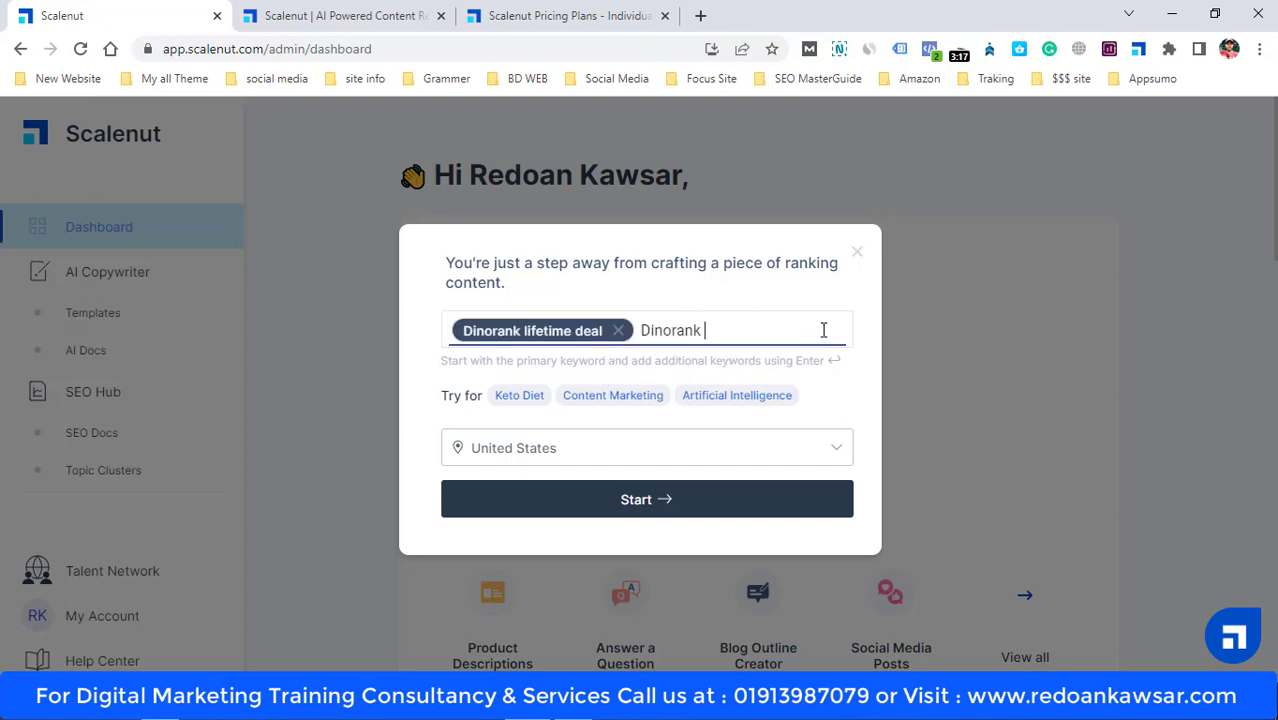
pyautogui.click(690, 370)
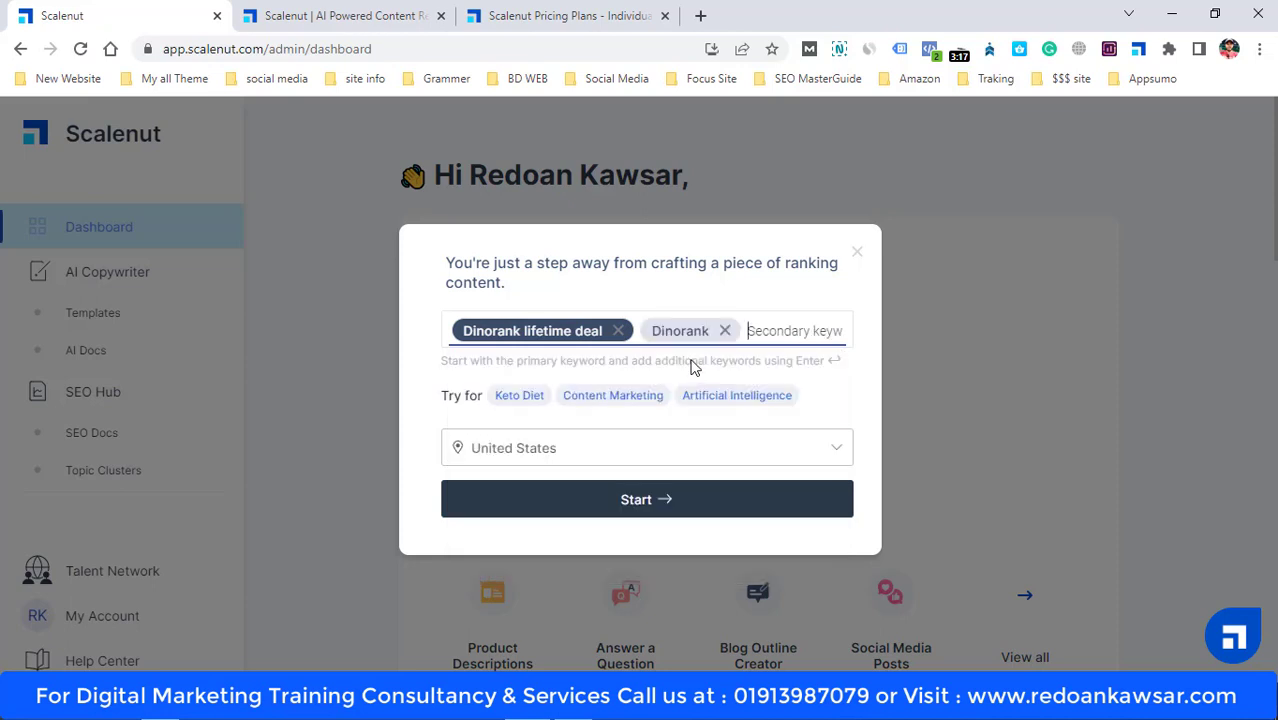
# Try to add the suggested "dinorank review" as a further secondary keyword
pyautogui.hotkey('ctrl', 'v')
pyautogui.moveTo(760, 330); pyautogui.dragTo(864, 337)
pyautogui.press('BackSpace')
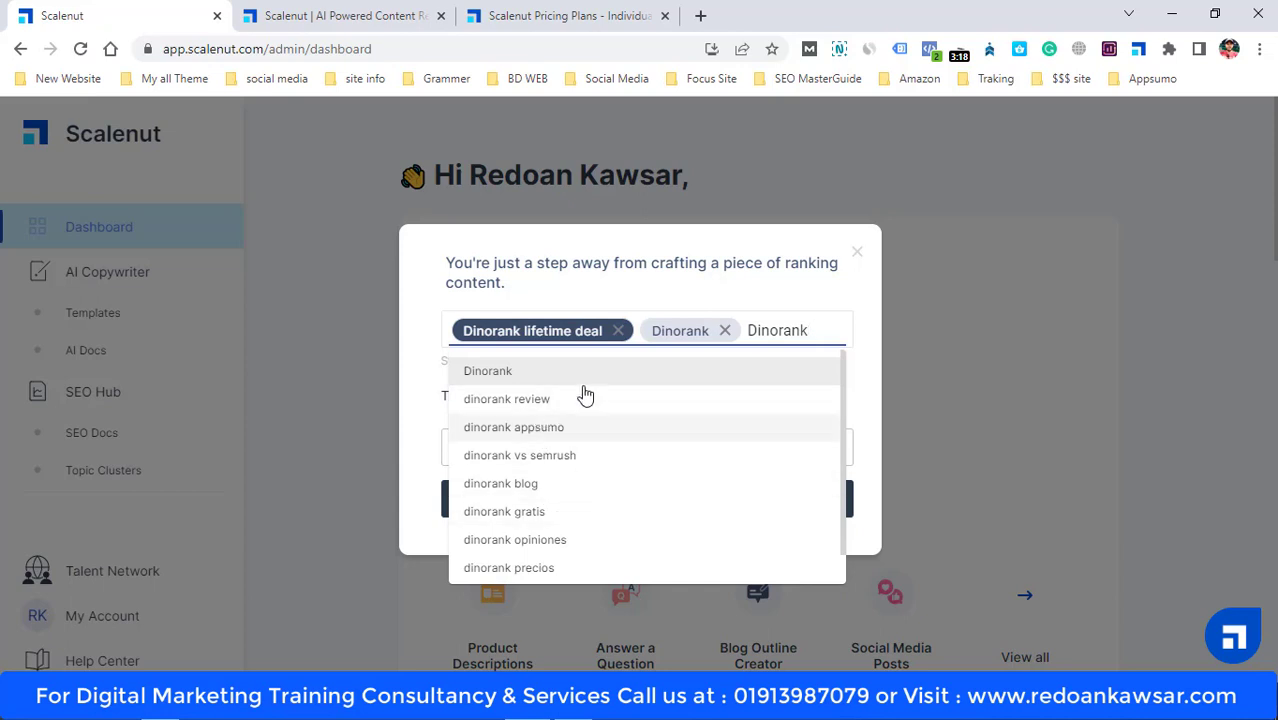
pyautogui.click(559, 400)
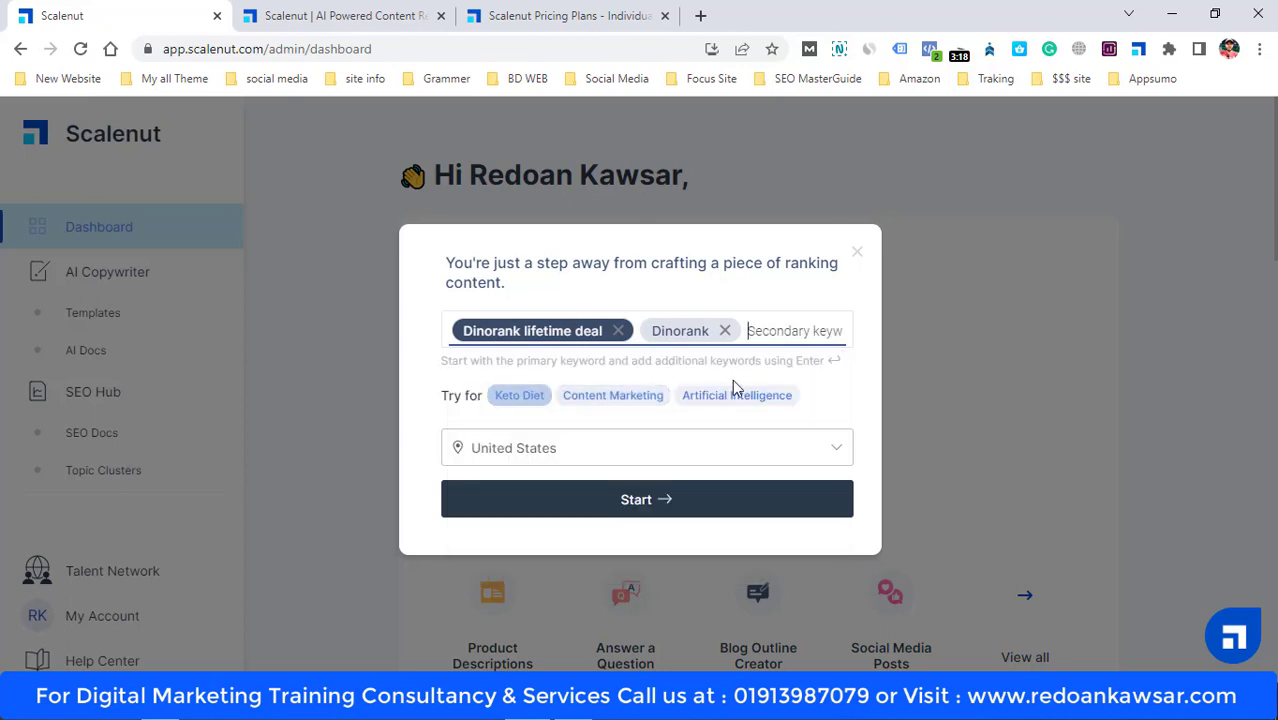
pyautogui.rightClick(801, 328)
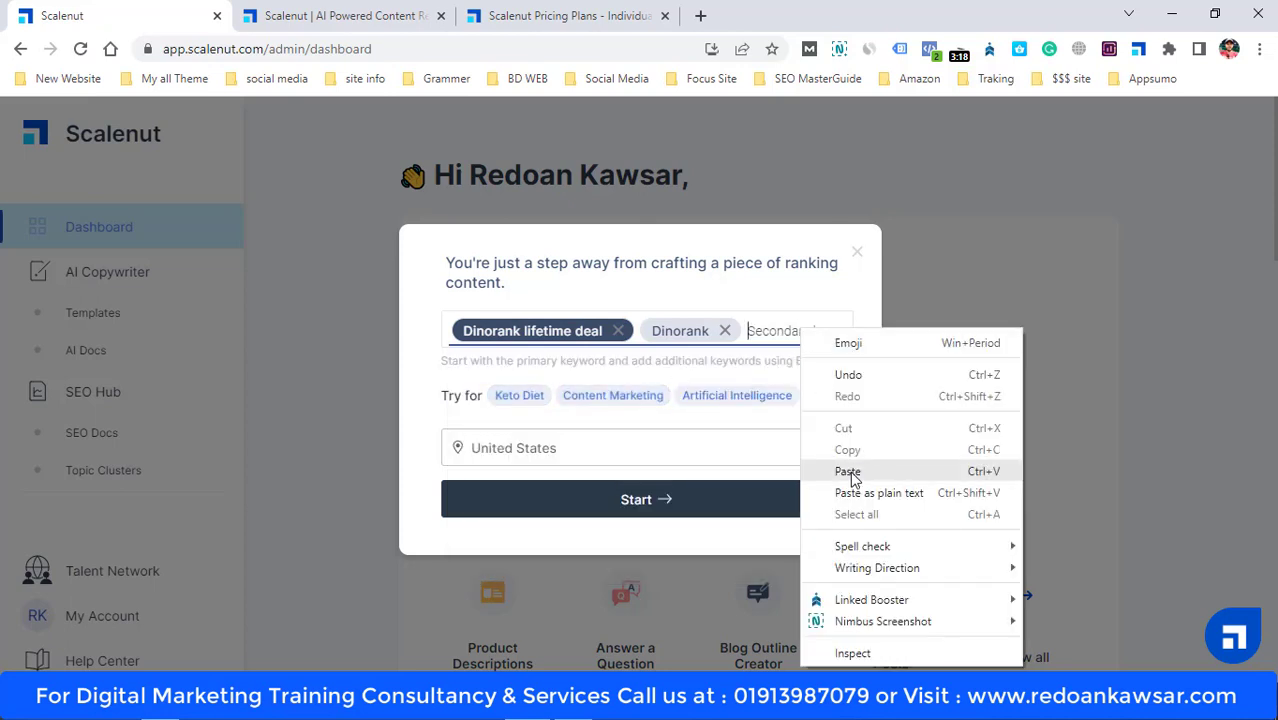
pyautogui.click(852, 474)
pyautogui.moveTo(759, 330); pyautogui.dragTo(857, 333)
pyautogui.press('BackSpace')
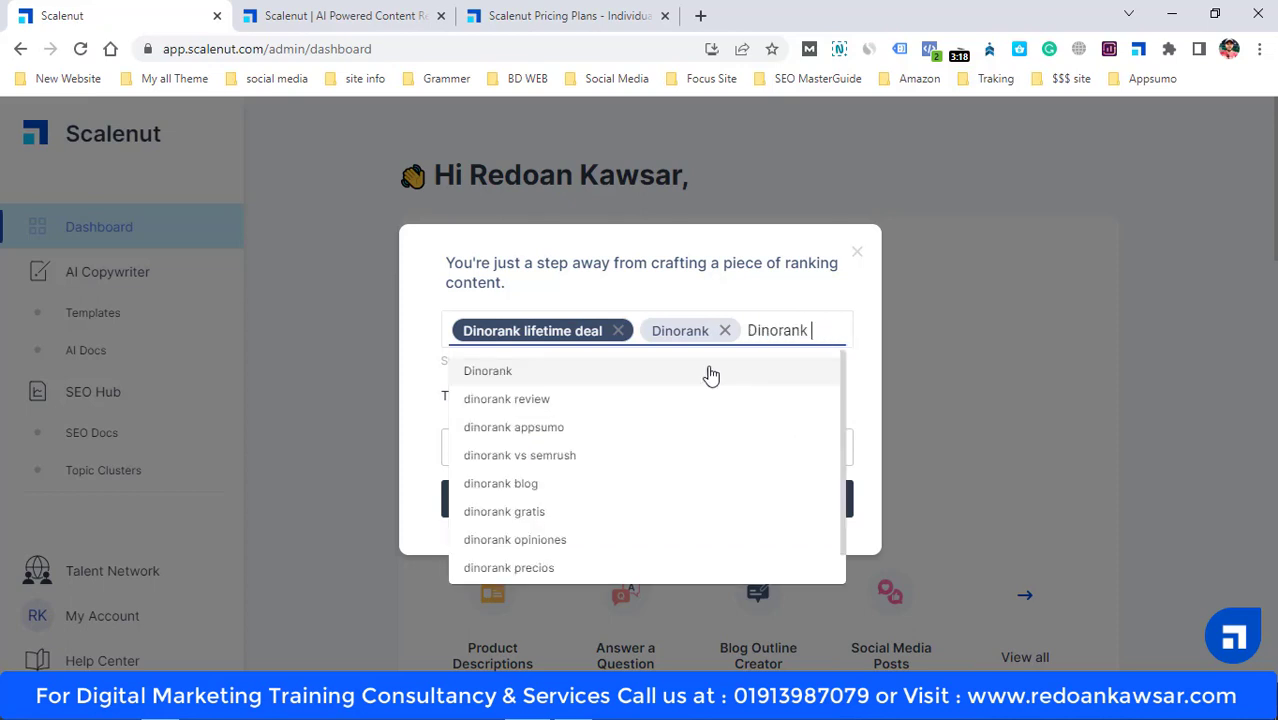
pyautogui.click(539, 414)
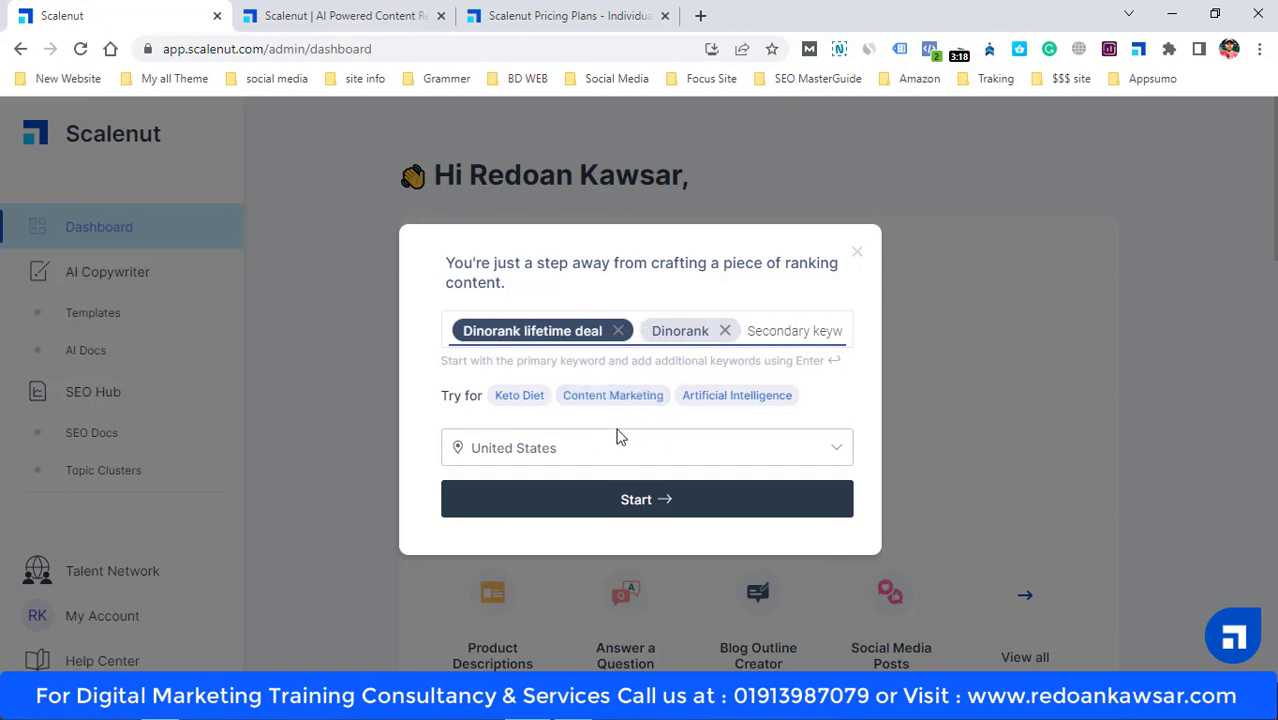
# Keep United States as the target location and start the Cruise Mode blog with the entered keywords
pyautogui.click(716, 450)
pyautogui.scroll(-5, 680, 400)
pyautogui.scroll(5, 685, 442)
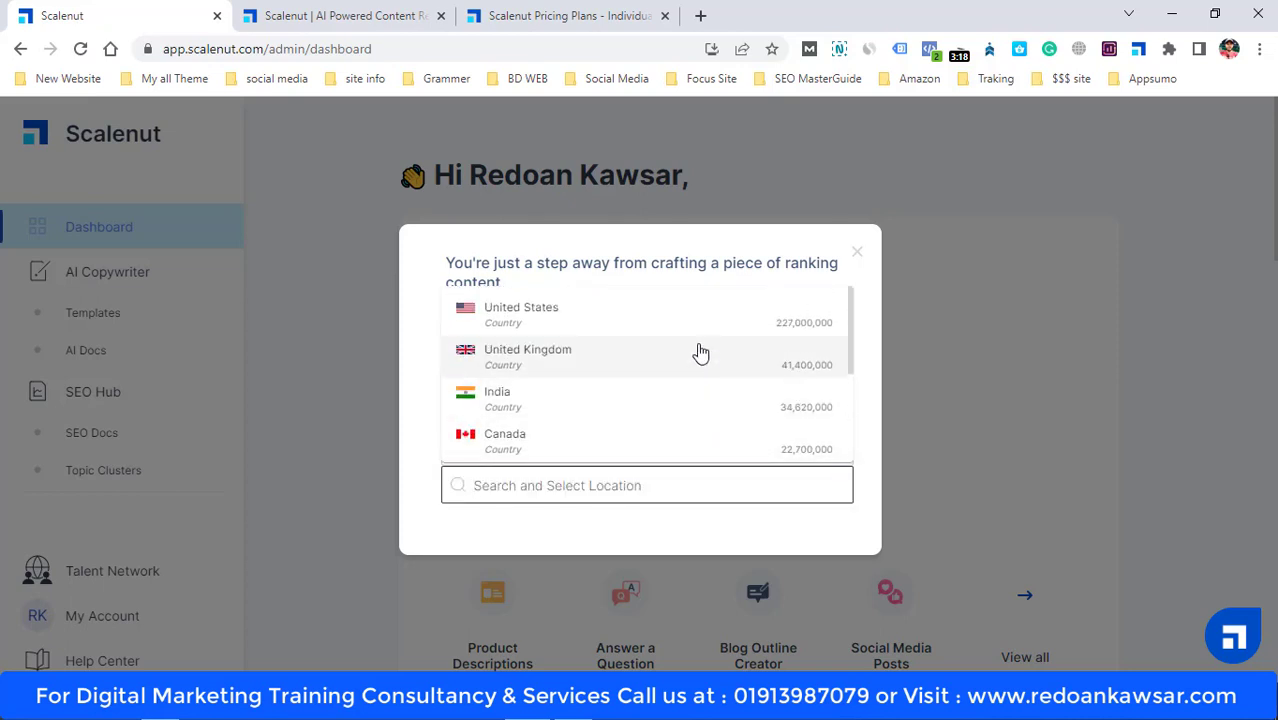
pyautogui.click(641, 331)
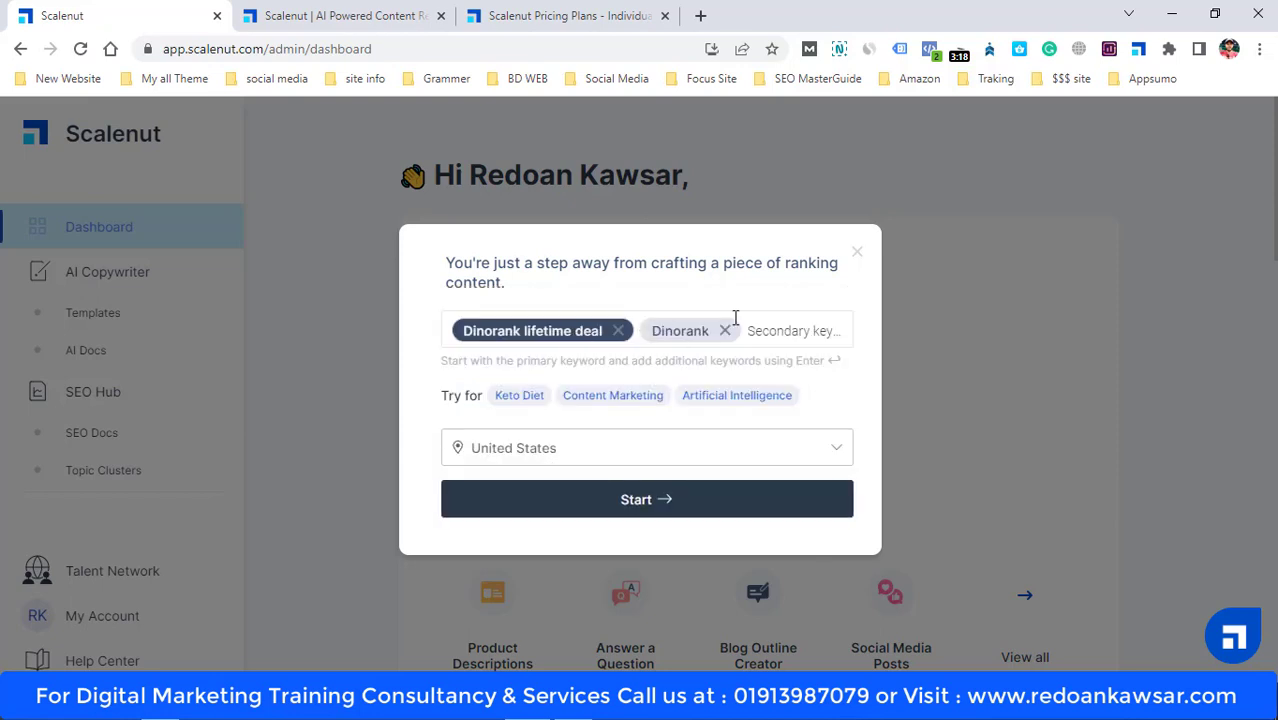
pyautogui.click(662, 518)
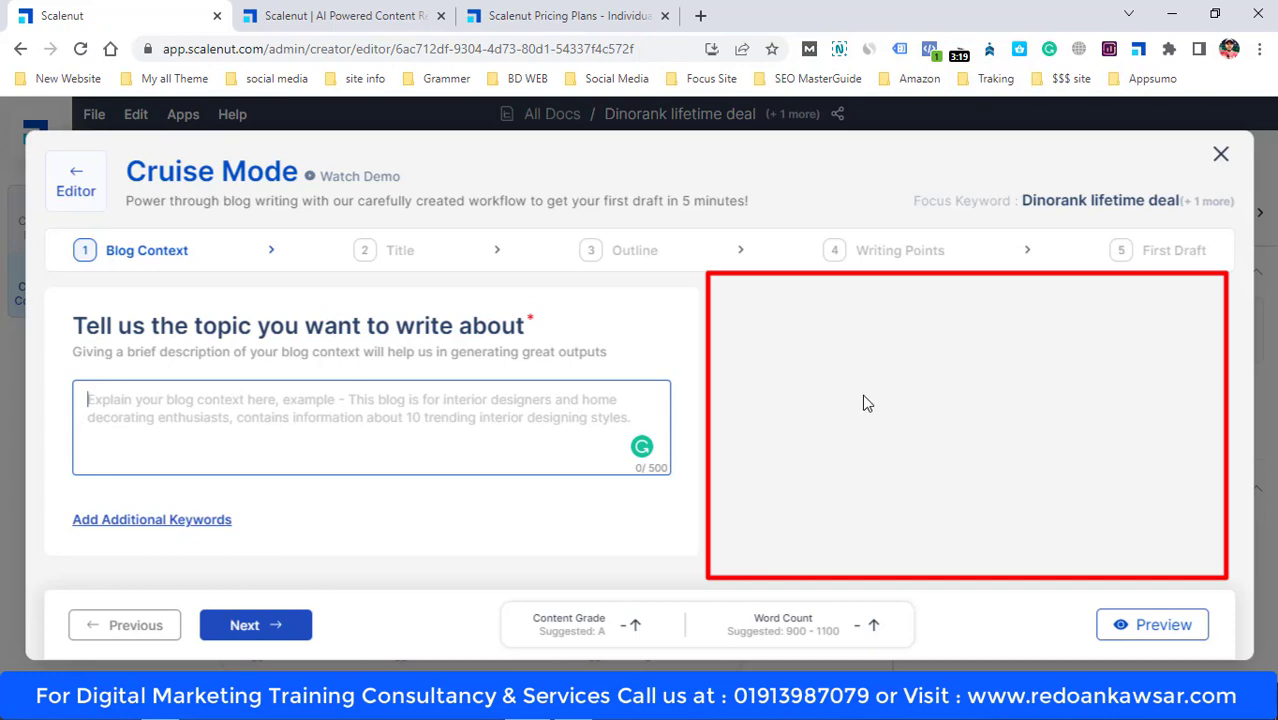
# Check the suggested content grade and word count, and try to proceed with an empty blog context
pyautogui.click(80, 333)
pyautogui.click(455, 426)
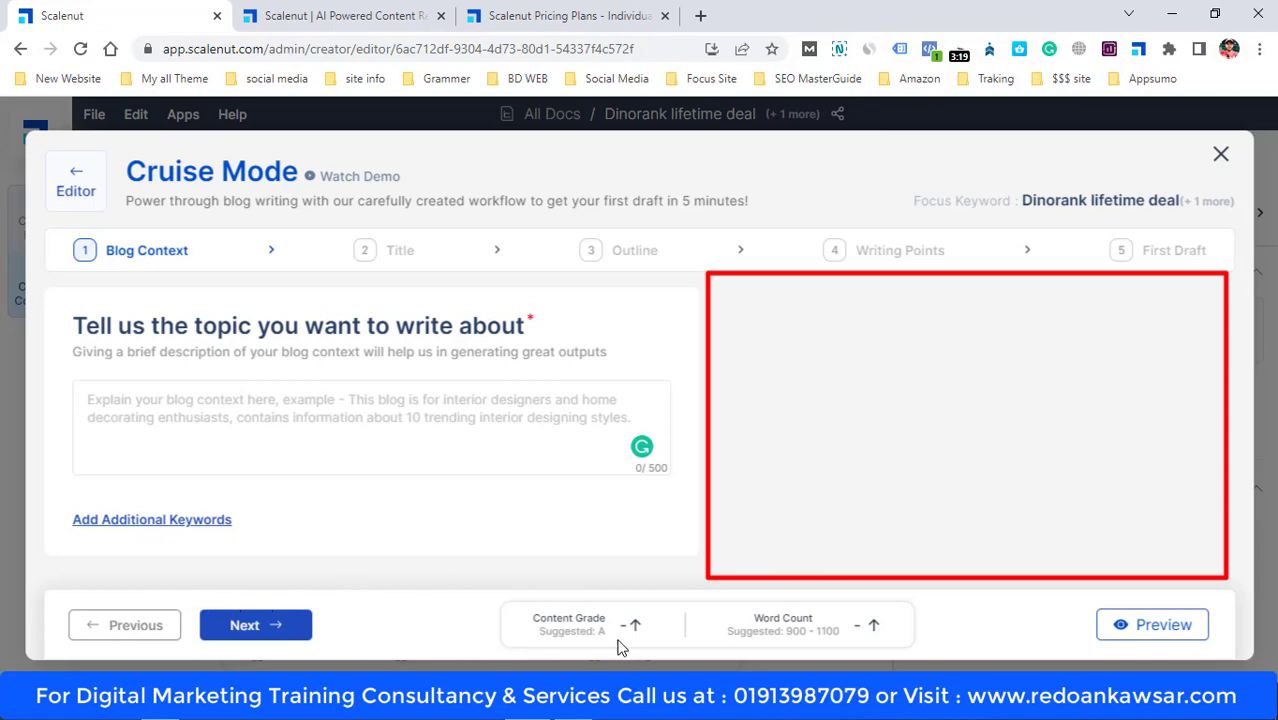
pyautogui.moveTo(578, 630)
pyautogui.moveTo(780, 636)
pyautogui.click(266, 626)
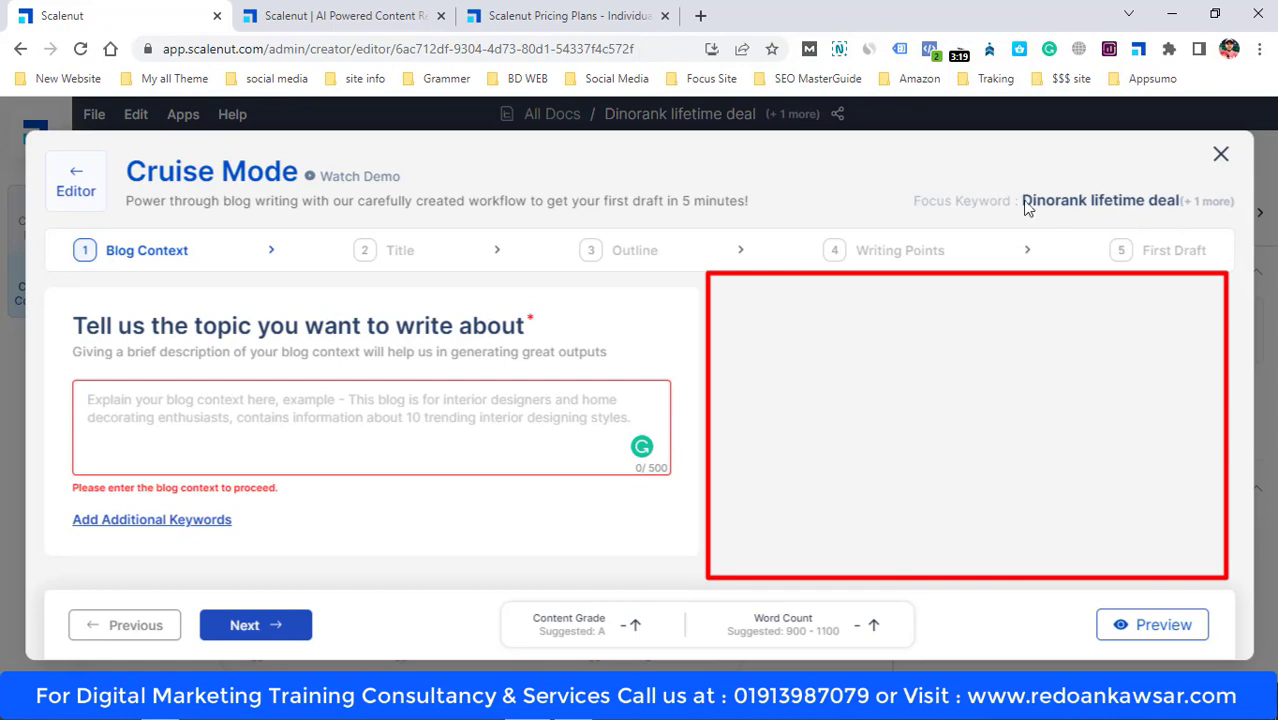
# Set the blog context to "Dinorank lifetime deal" and proceed to the Title stage
pyautogui.rightClick(313, 399)
pyautogui.click(335, 206)
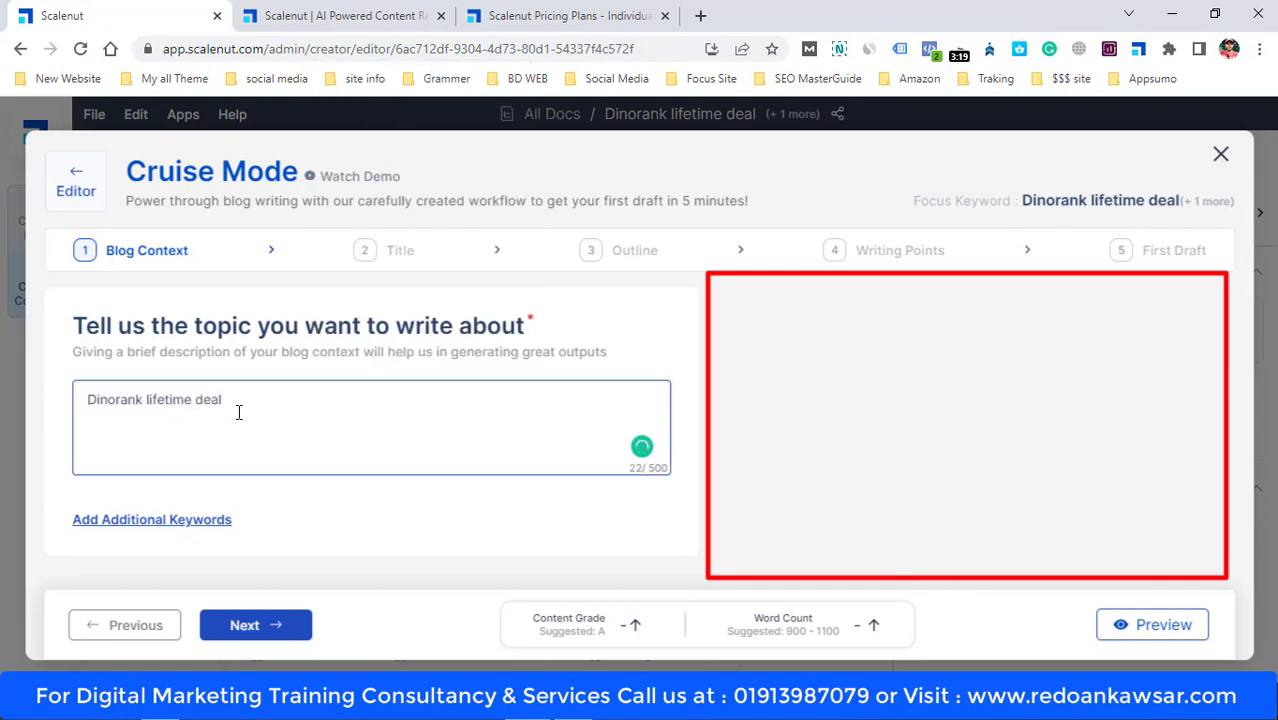
pyautogui.click(280, 630)
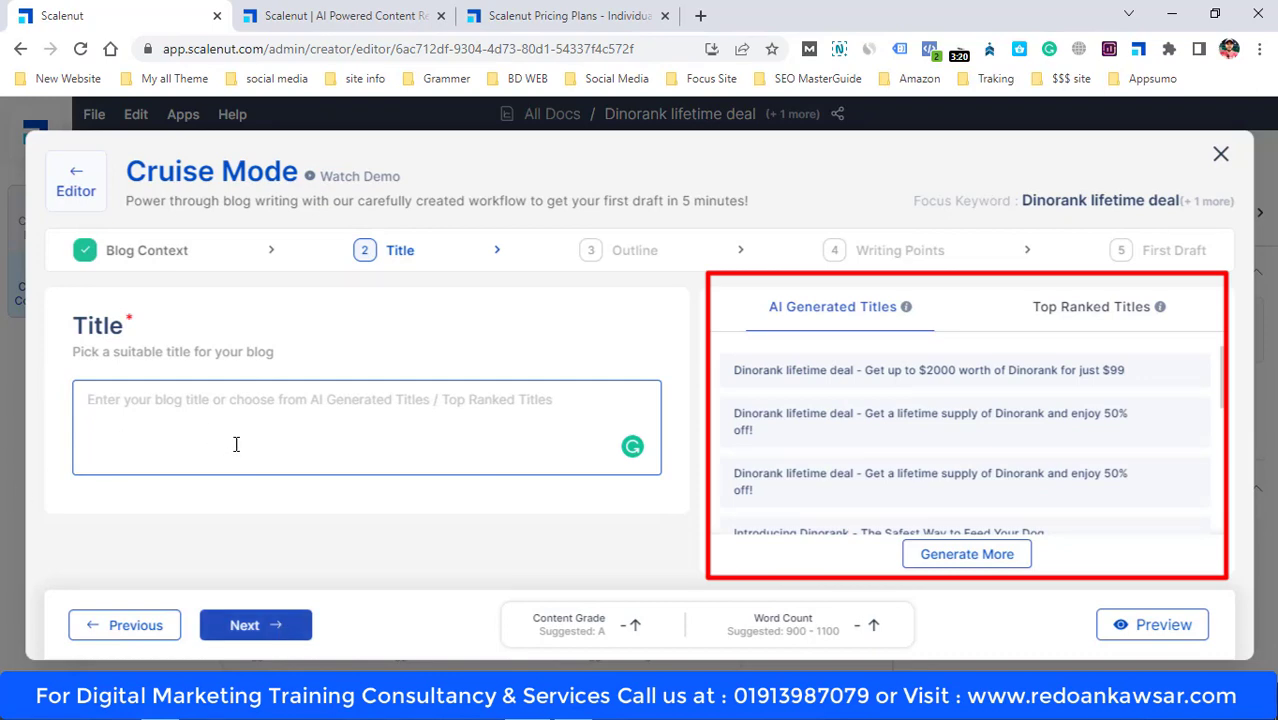
# Enter "Dinorank lifetime deal" as the blog title and browse the AI-generated title suggestions
pyautogui.rightClick(230, 404)
pyautogui.click(275, 209)
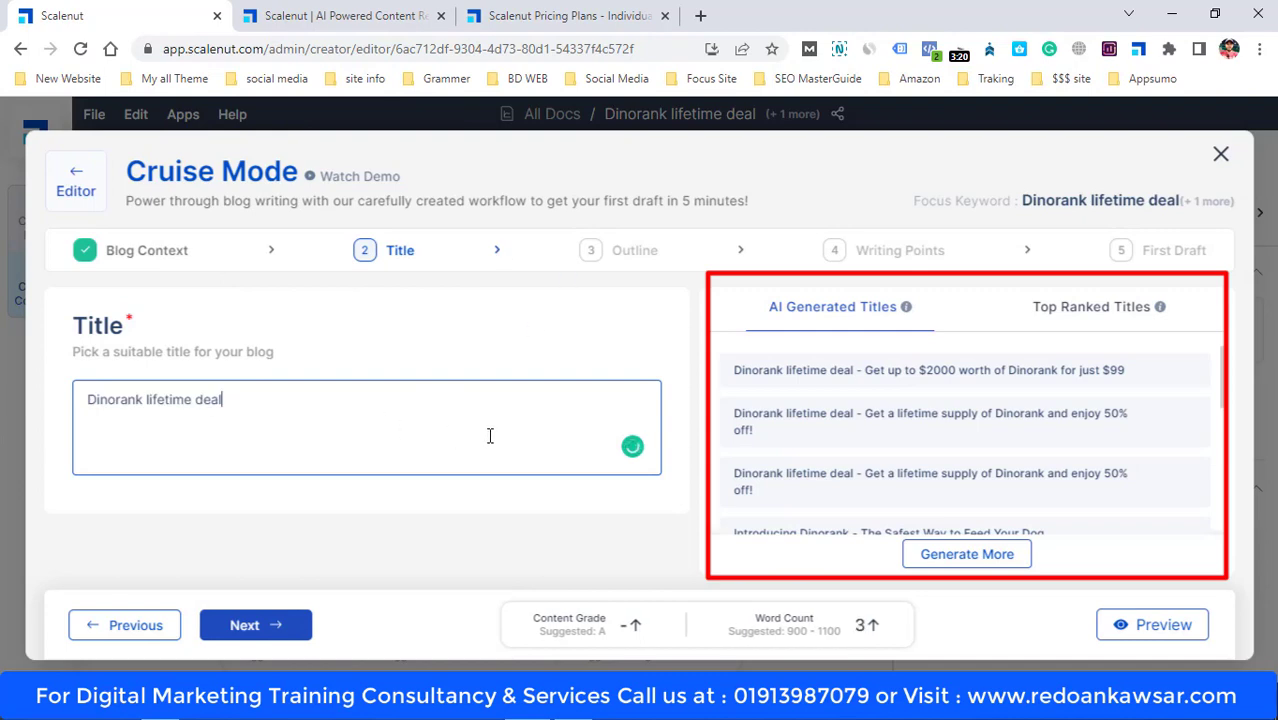
pyautogui.scroll(-3, 1202, 390)
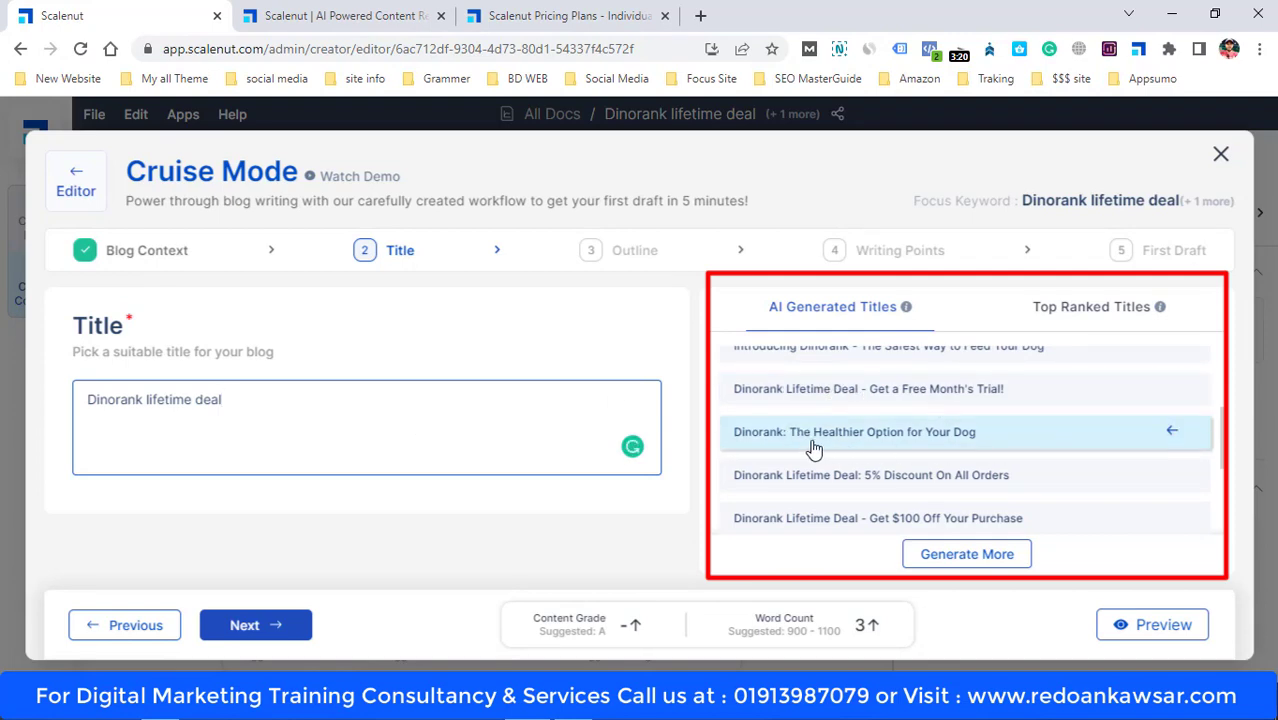
pyautogui.scroll(-1, 990, 420)
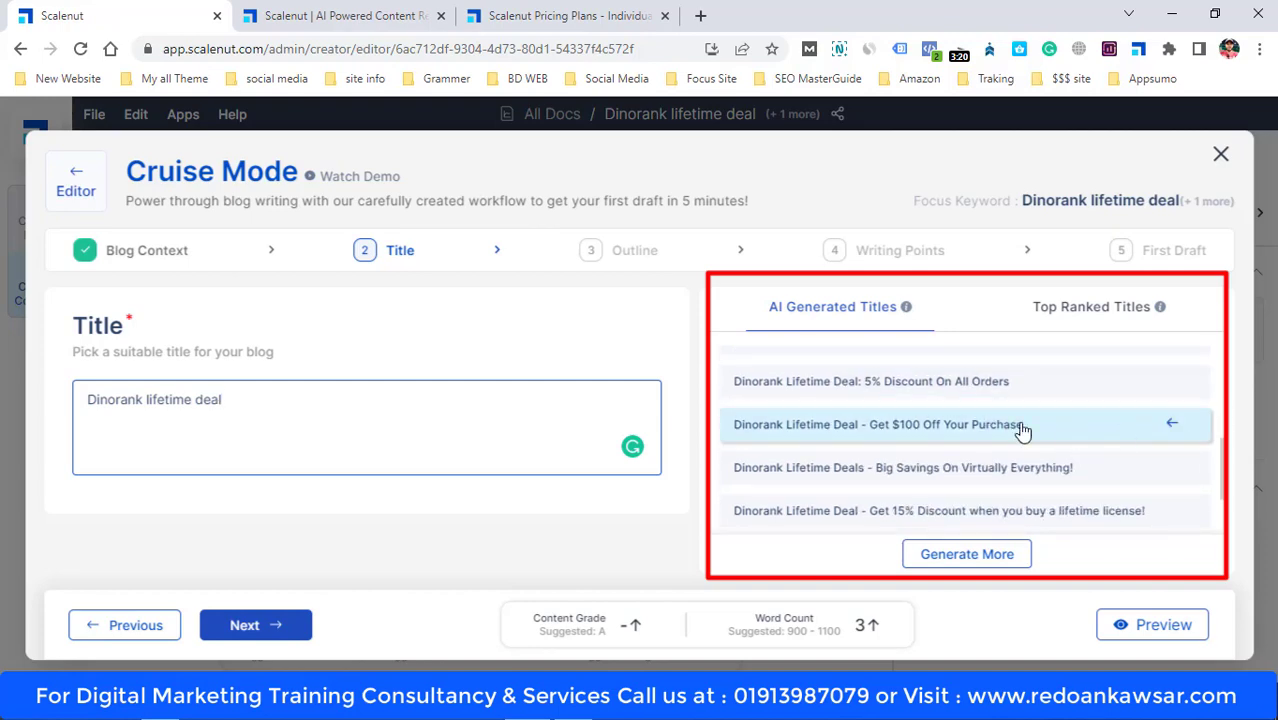
pyautogui.scroll(-1, 1187, 441)
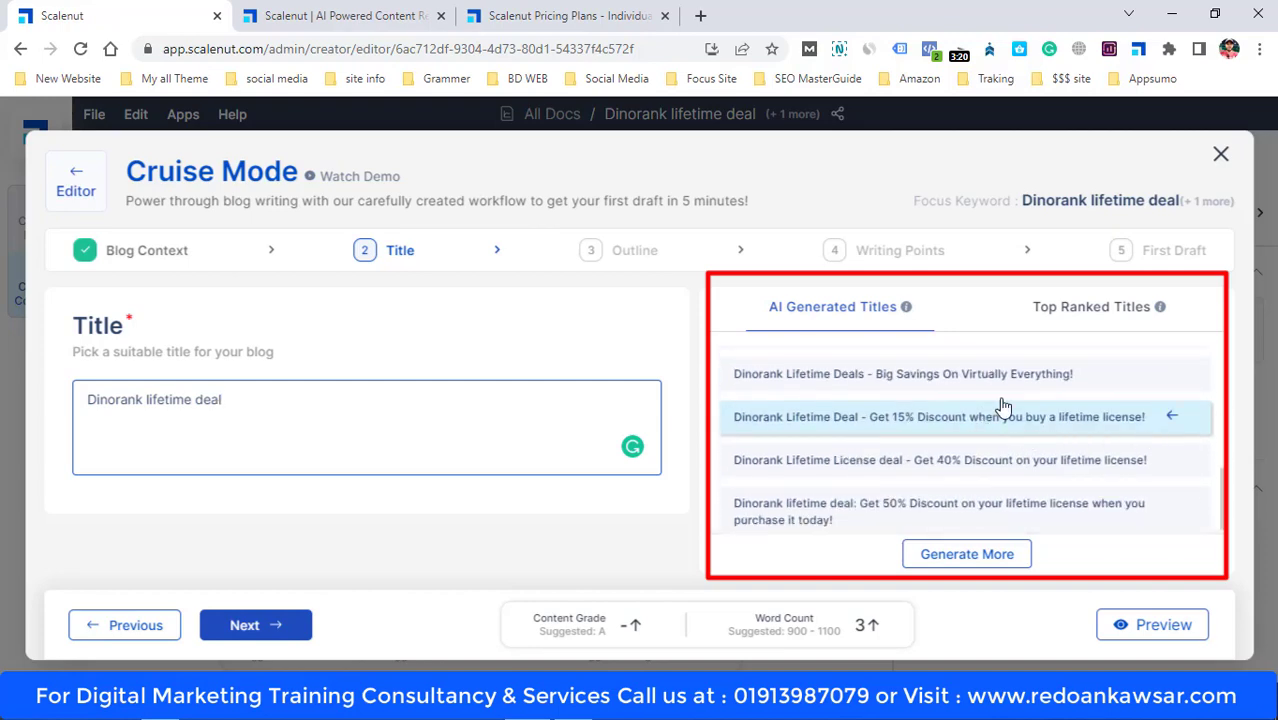
pyautogui.scroll(4, 1137, 441)
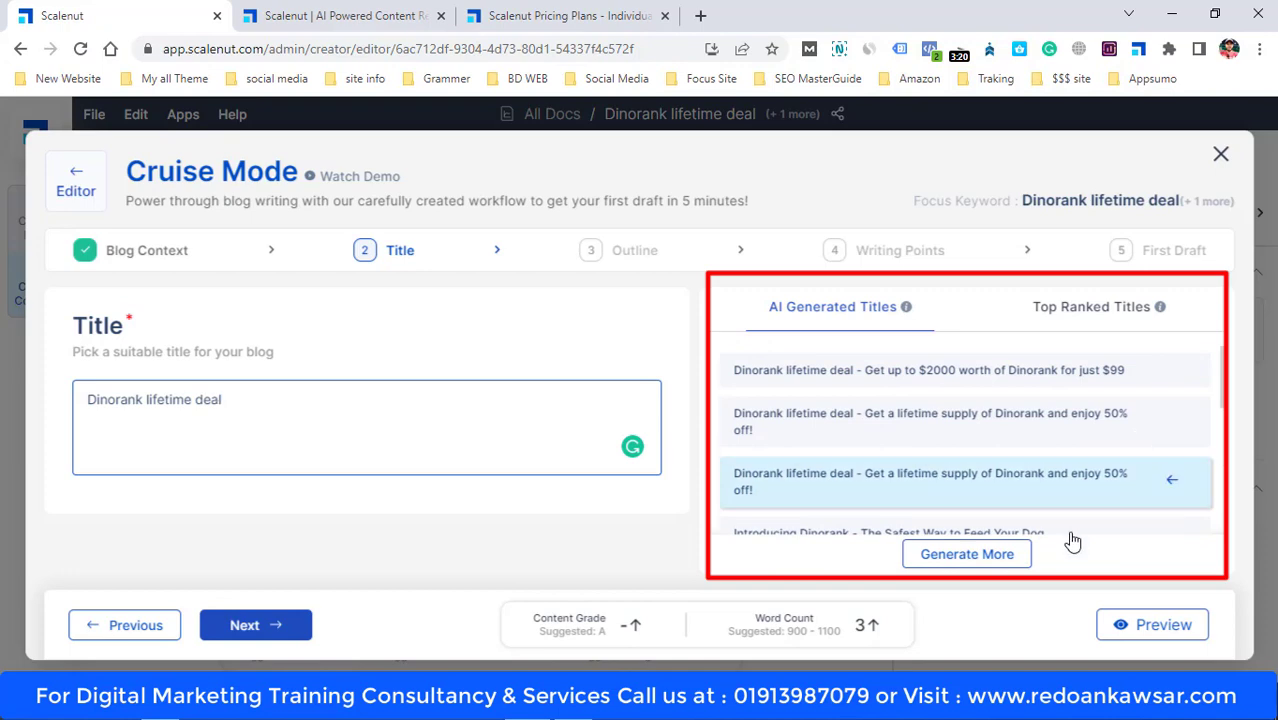
# Set the title to the top-ranked "DinoRANK Appsumo Lifetime Deal & Review [$69]" and proceed to the Outline stage
pyautogui.click(1122, 313)
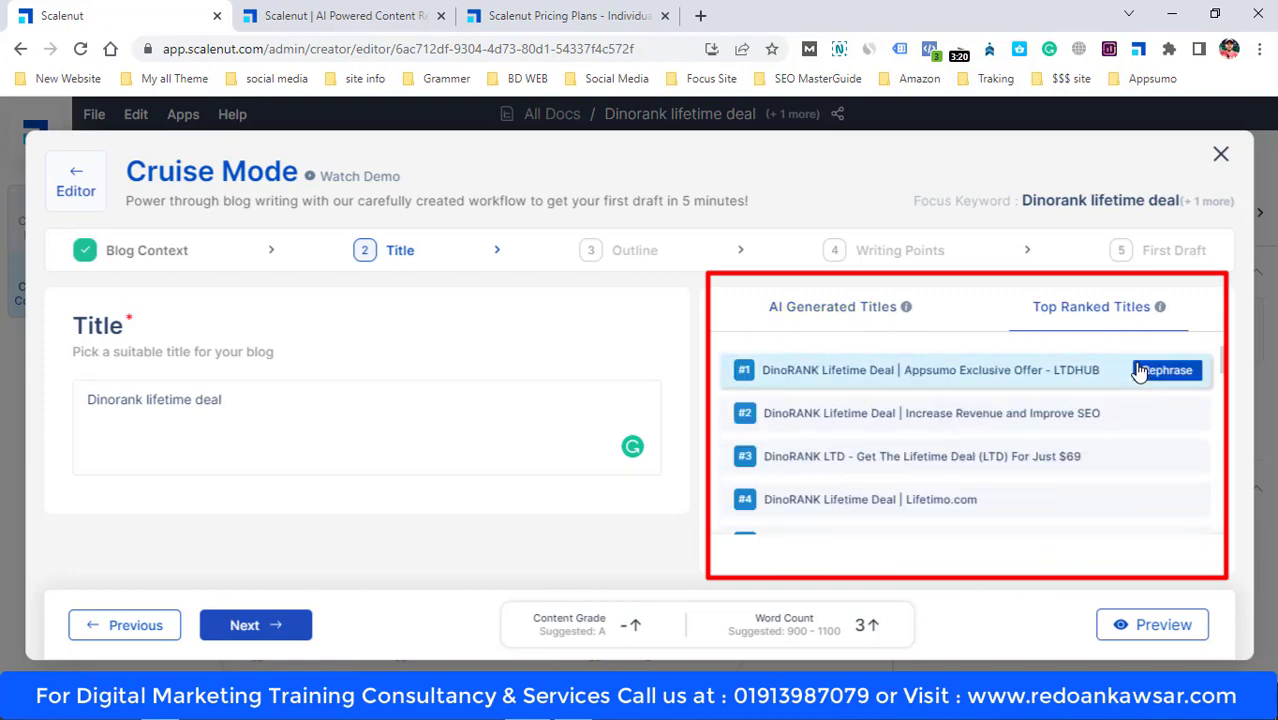
pyautogui.scroll(-2, 1162, 448)
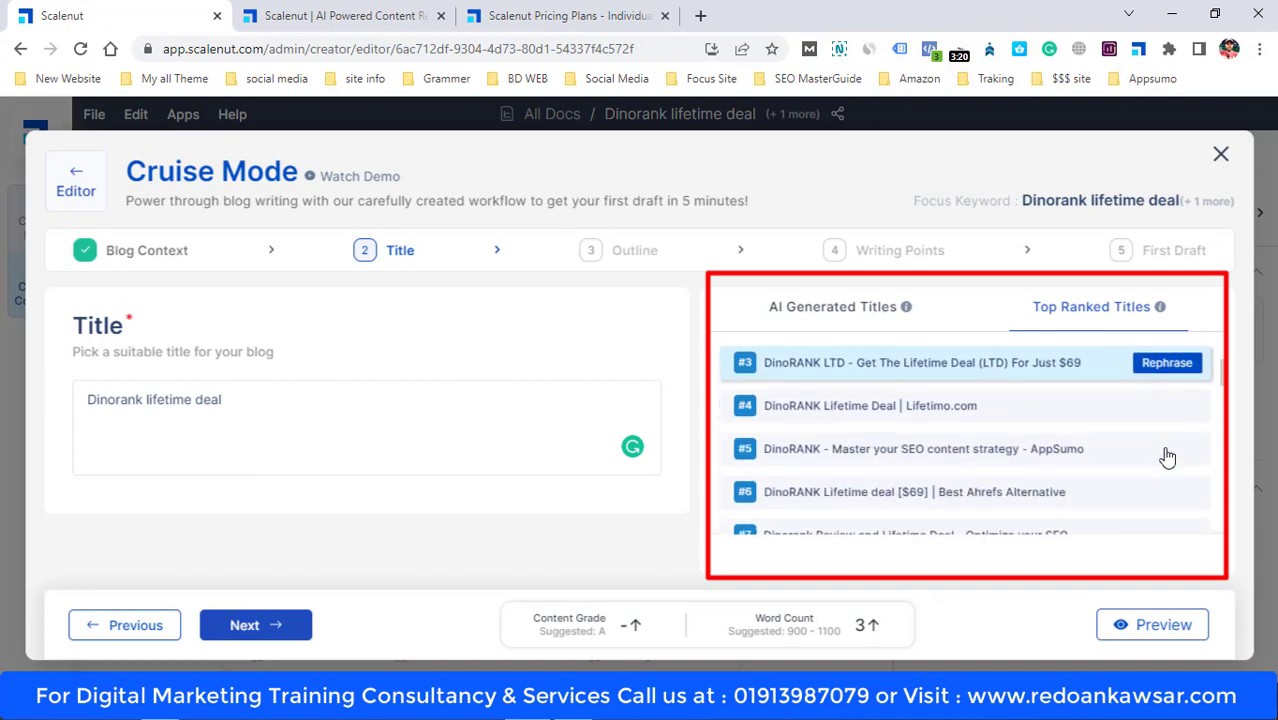
pyautogui.scroll(-4, 1163, 450)
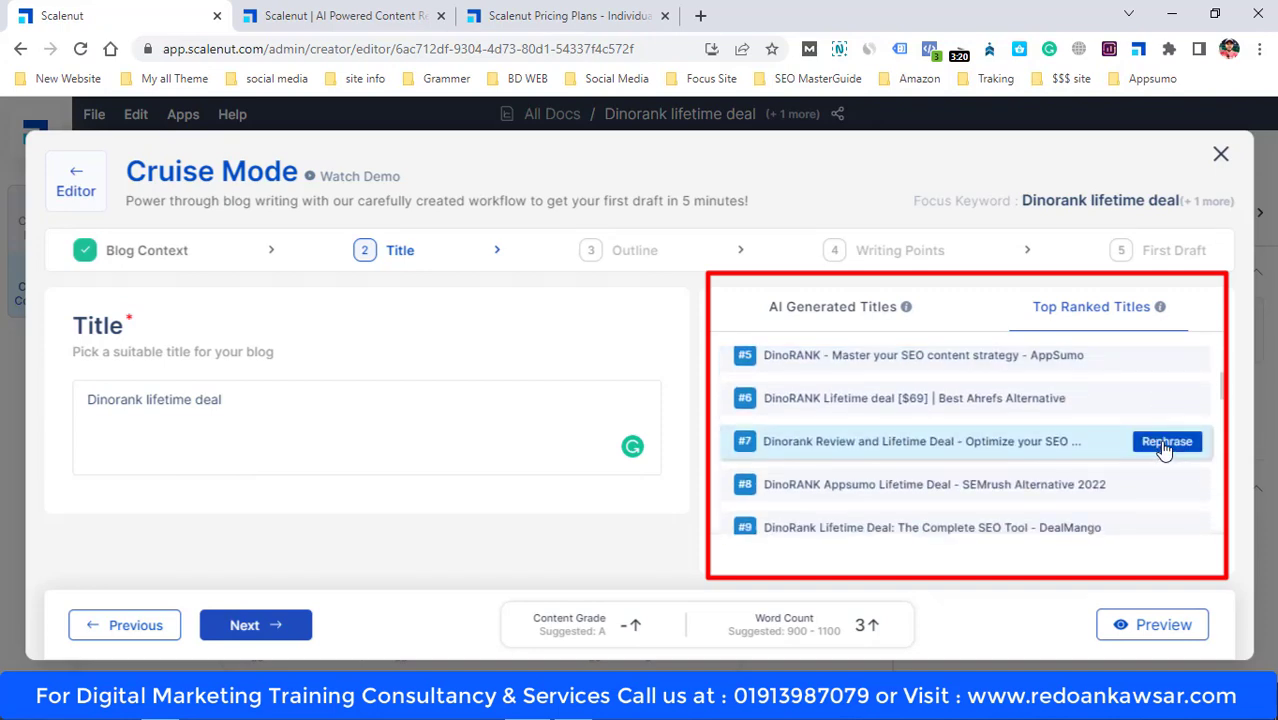
pyautogui.scroll(-2, 1166, 446)
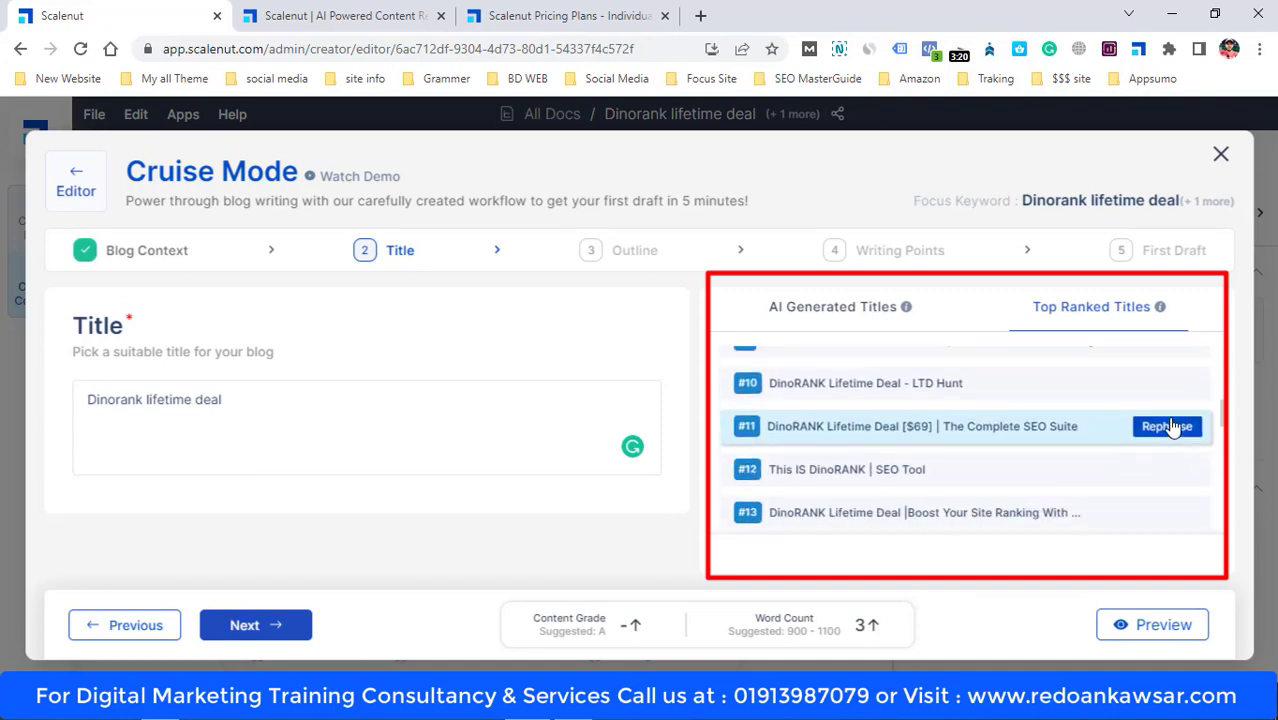
pyautogui.scroll(-2, 1168, 430)
pyautogui.scroll(-2, 1168, 428)
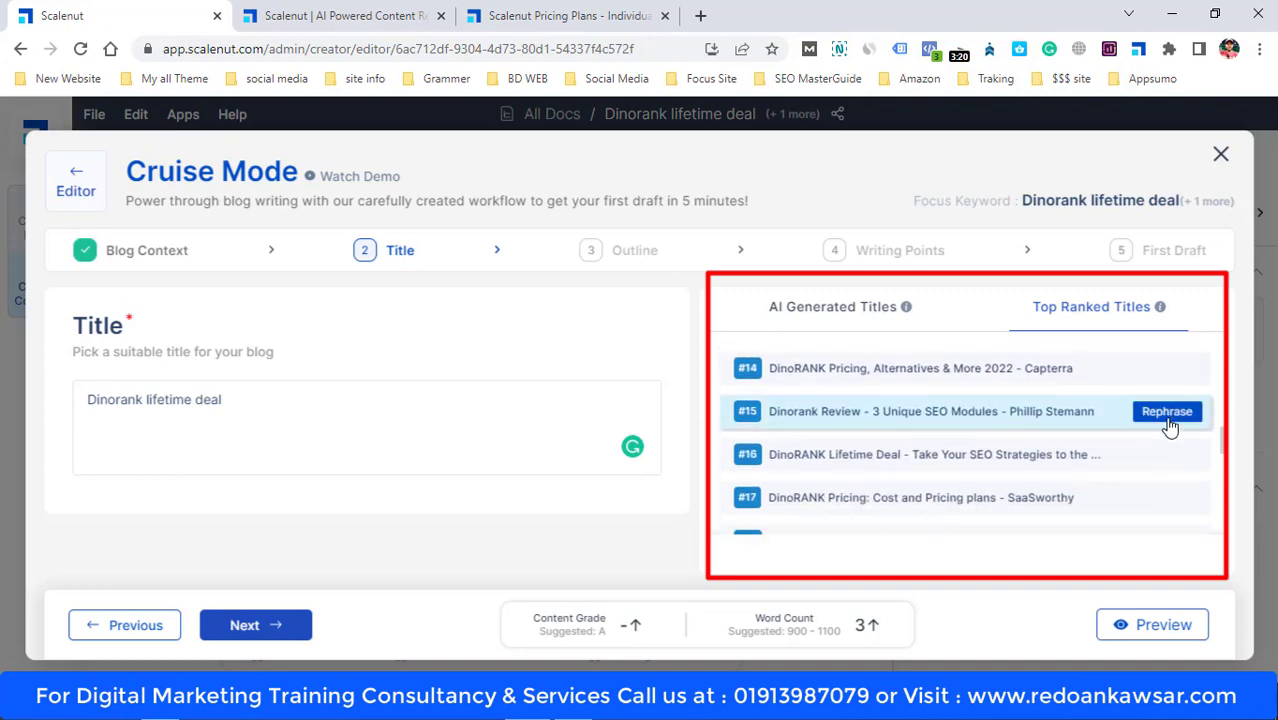
pyautogui.scroll(-2, 1168, 428)
pyautogui.scroll(-4, 1170, 427)
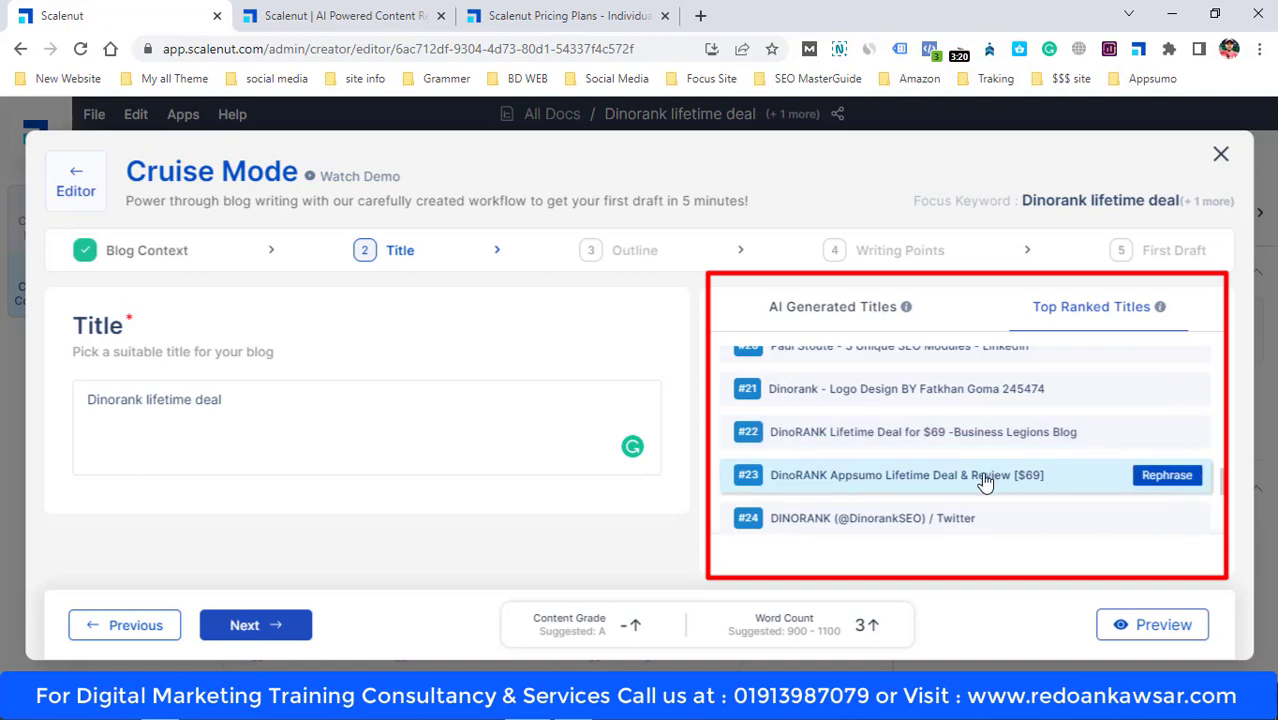
pyautogui.click(942, 478)
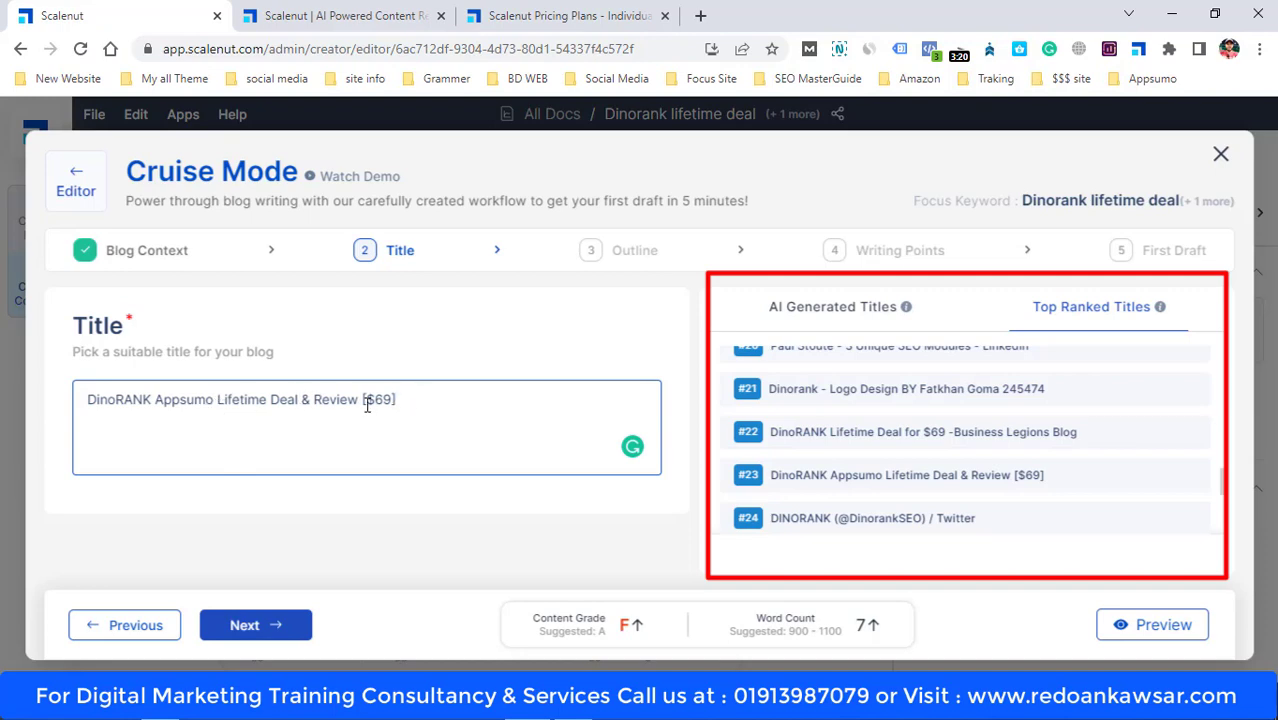
pyautogui.click(281, 628)
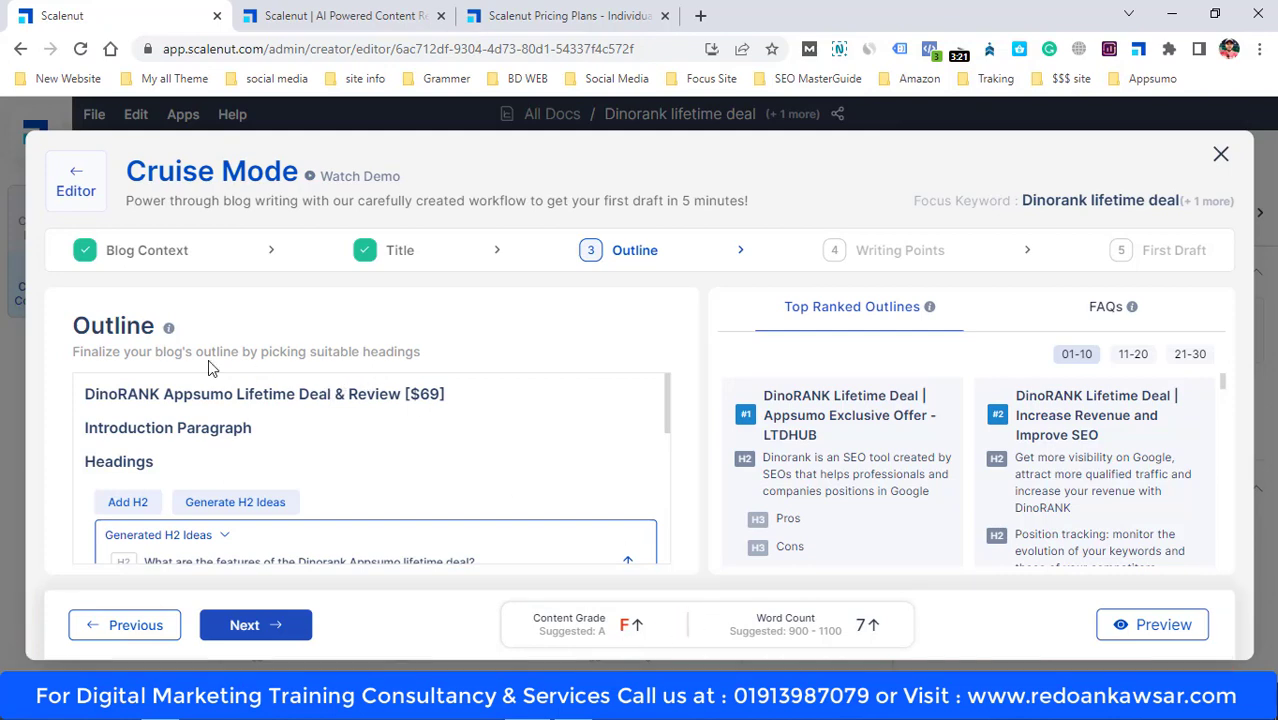
# Look over the headings in the top-ranked outlines for the blog
pyautogui.scroll(-5, 491, 448)
pyautogui.scroll(5, 505, 518)
pyautogui.scroll(-5, 919, 471)
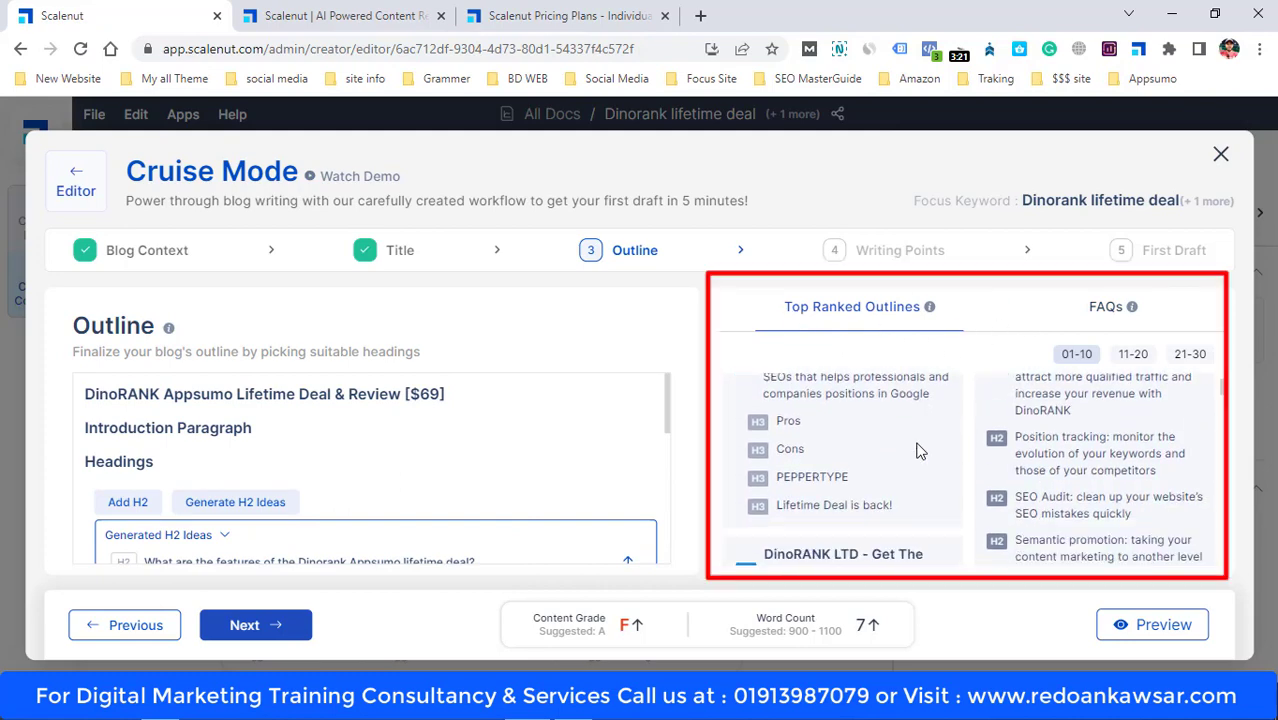
pyautogui.scroll(5, 973, 528)
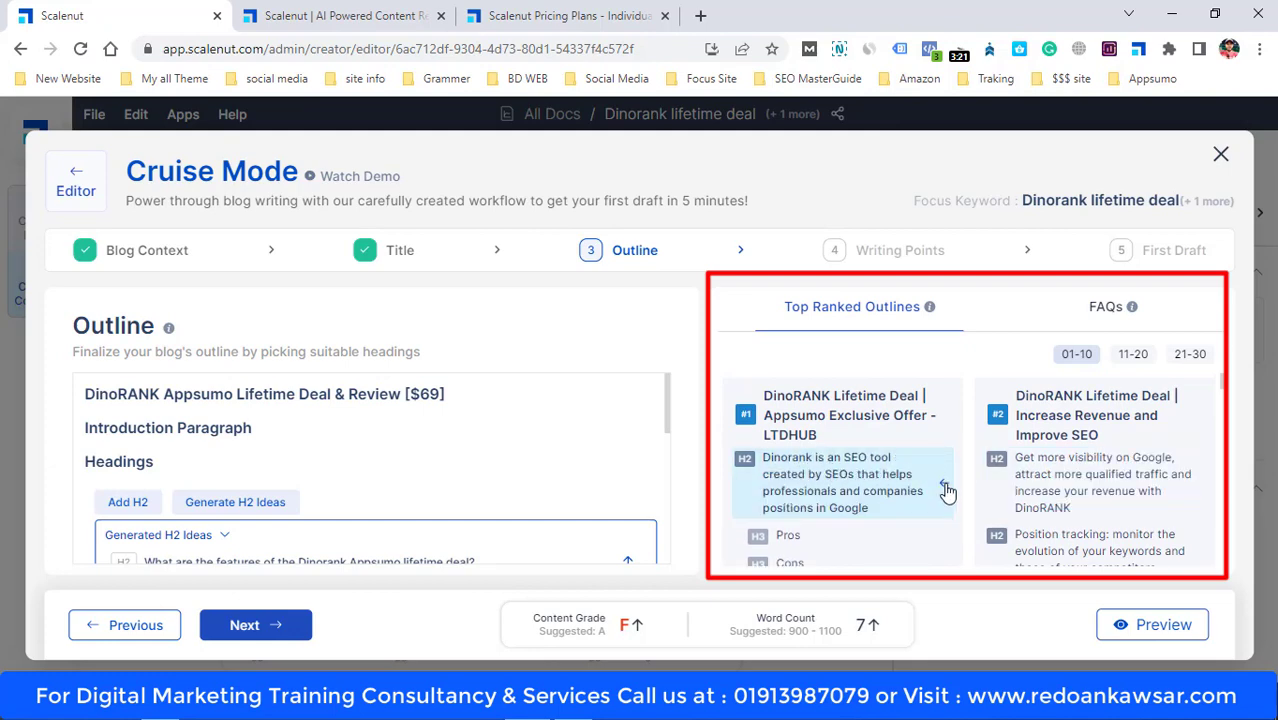
# Add the H2 describing Dinorank as an SEO tool created by SEOs and the H3 "Plans & features" from the top-ranked outlines
pyautogui.click(946, 490)
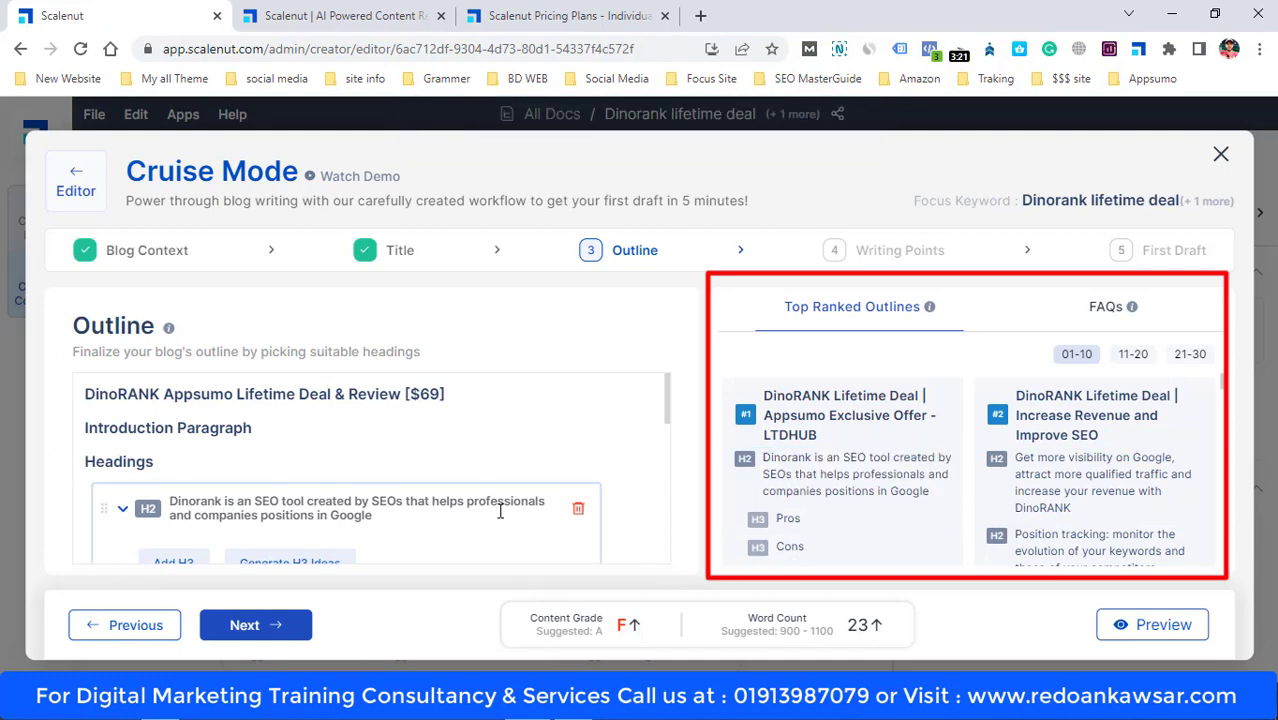
pyautogui.scroll(-2, 900, 490)
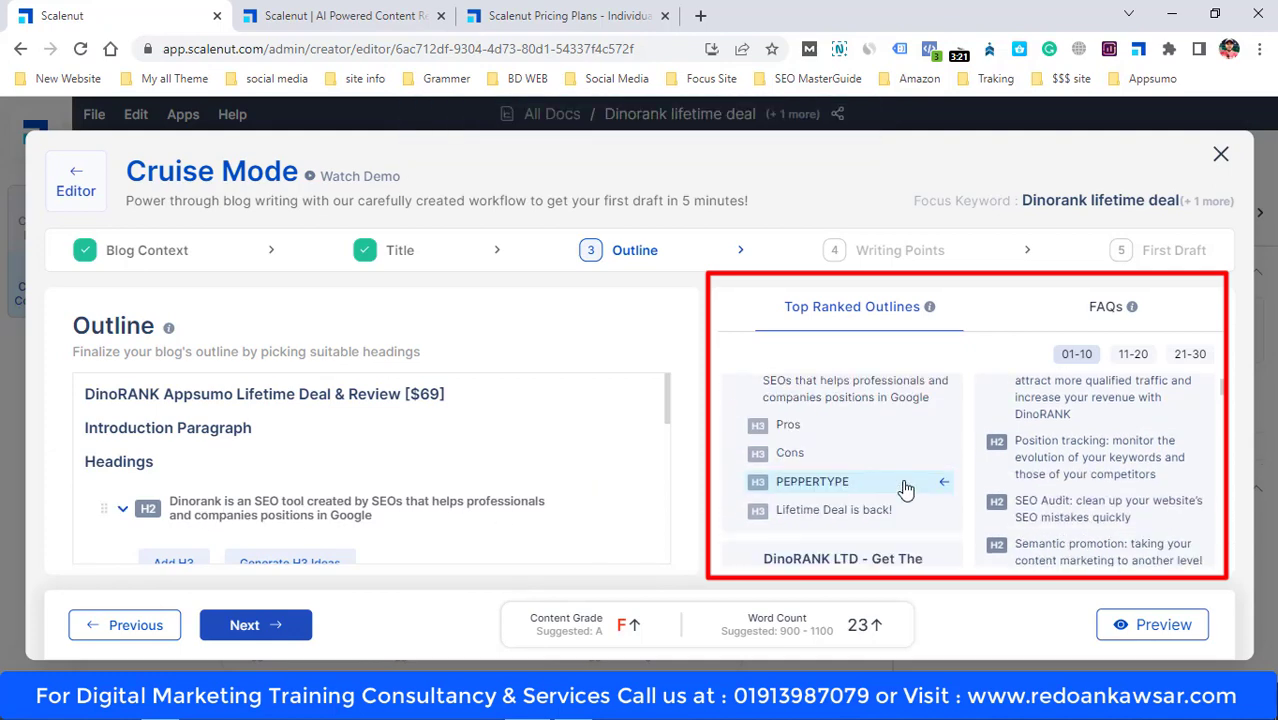
pyautogui.scroll(-2, 905, 488)
pyautogui.scroll(-2, 903, 481)
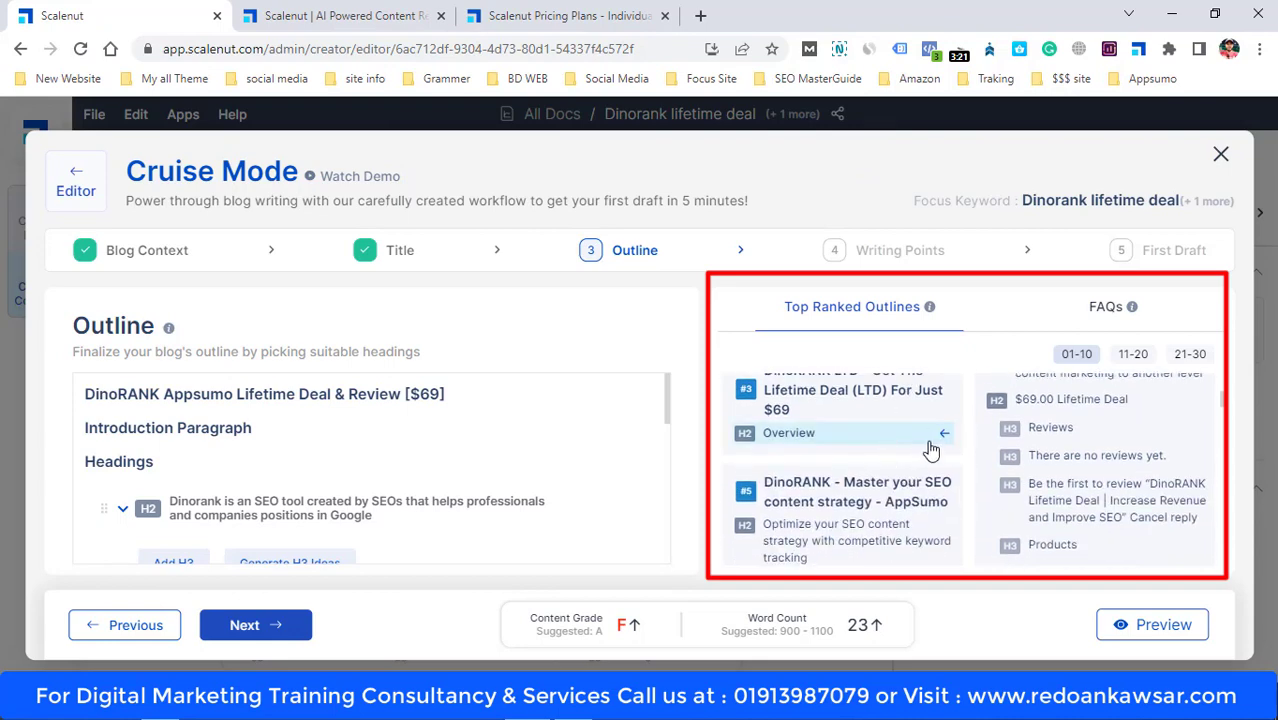
pyautogui.scroll(-4, 915, 466)
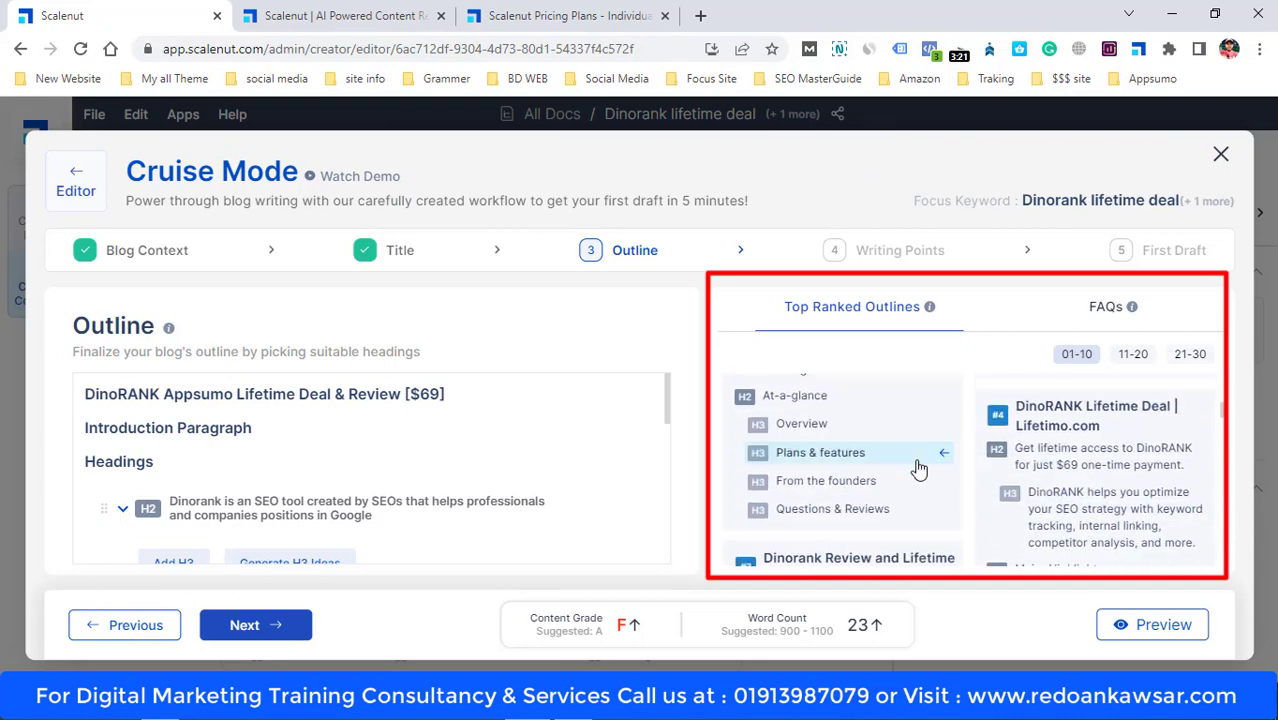
pyautogui.click(948, 455)
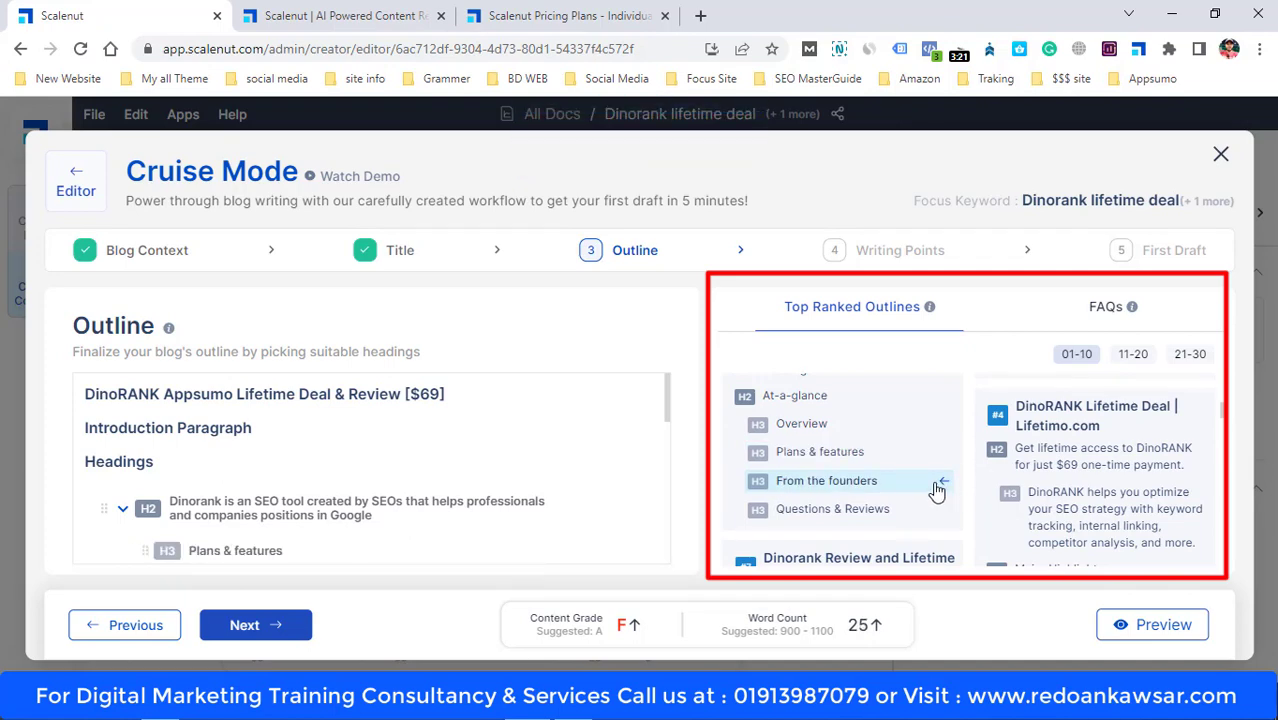
# Add the feature headings from "Position Tracking" to "Cannibalizations" and the H2 "Conclusion" from the top-ranked outlines to the blog outline
pyautogui.scroll(-5, 936, 490)
pyautogui.scroll(-4, 910, 483)
pyautogui.scroll(-2, 1121, 491)
pyautogui.scroll(-1, 1113, 463)
pyautogui.scroll(1, 1133, 478)
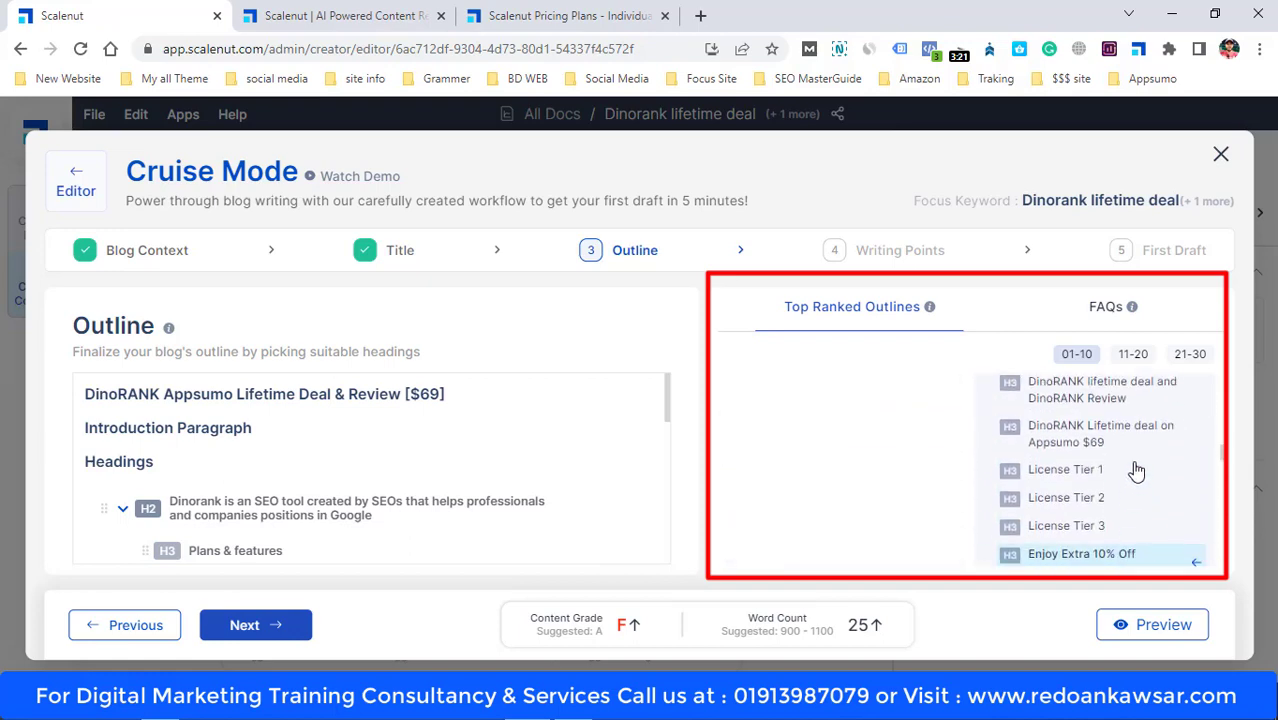
pyautogui.scroll(3, 1135, 462)
pyautogui.scroll(-1, 1150, 468)
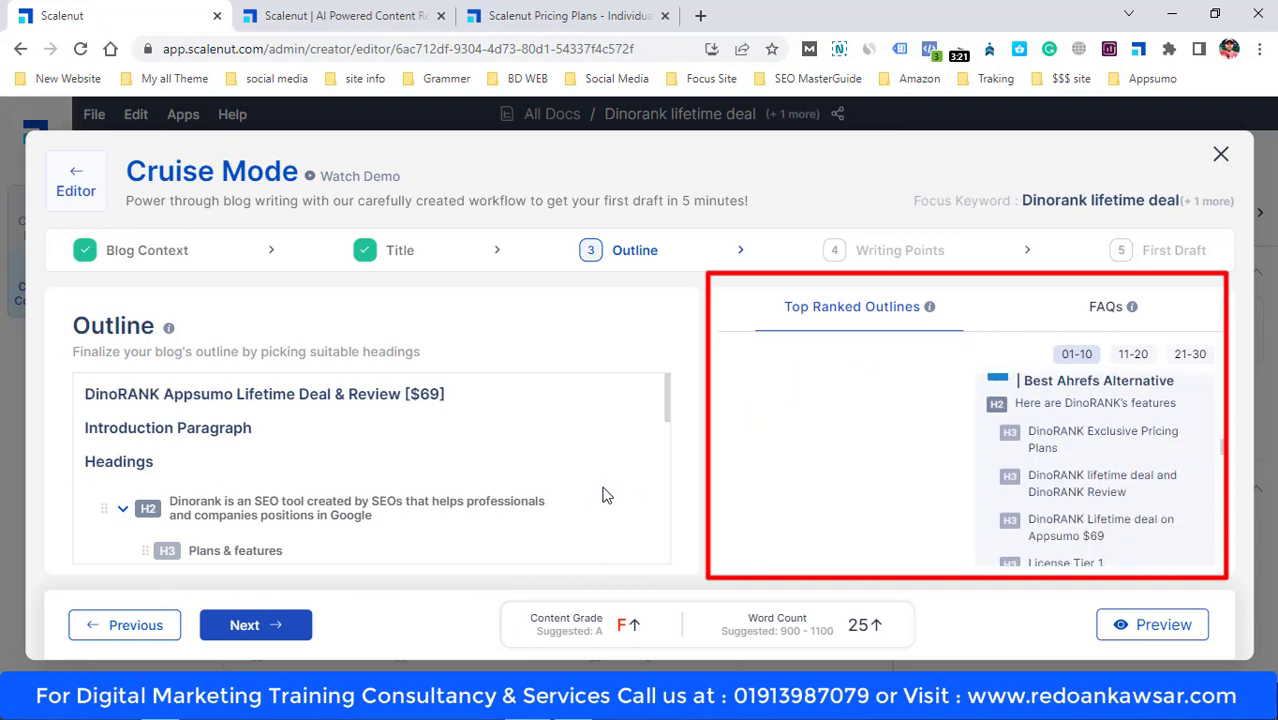
pyautogui.scroll(-1, 371, 471)
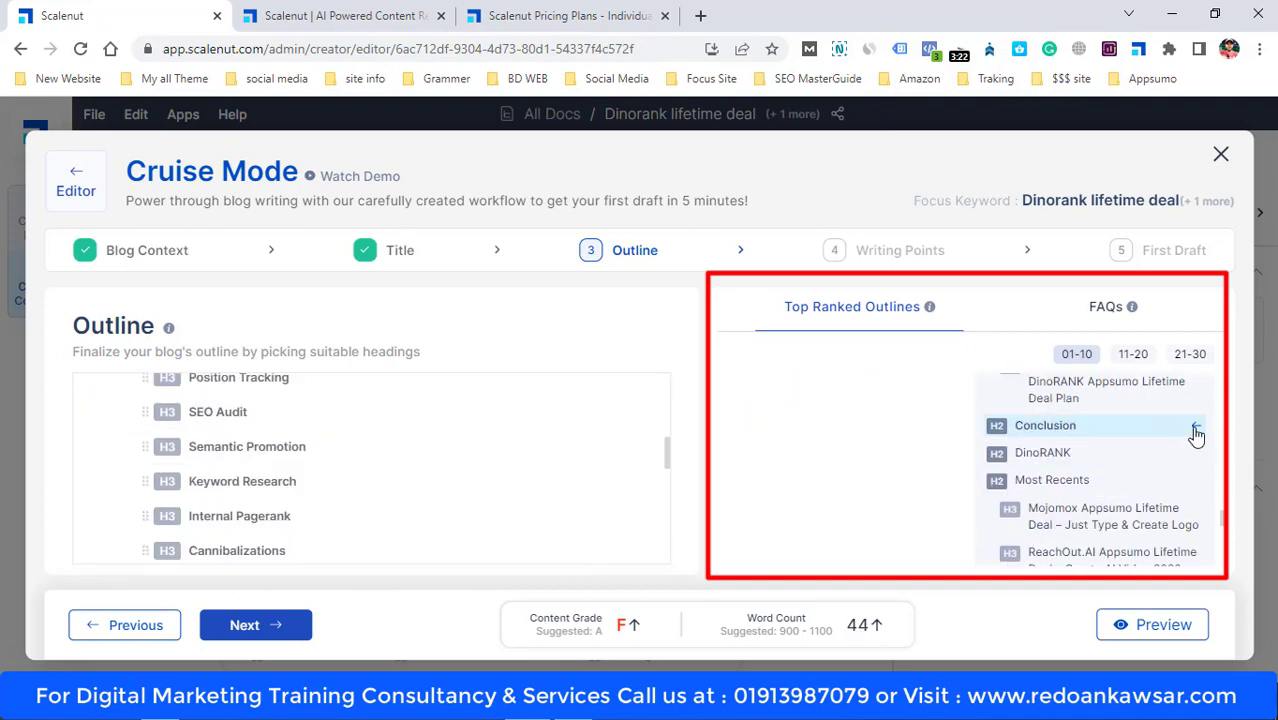
pyautogui.click(1196, 432)
pyautogui.scroll(-2, 400, 470)
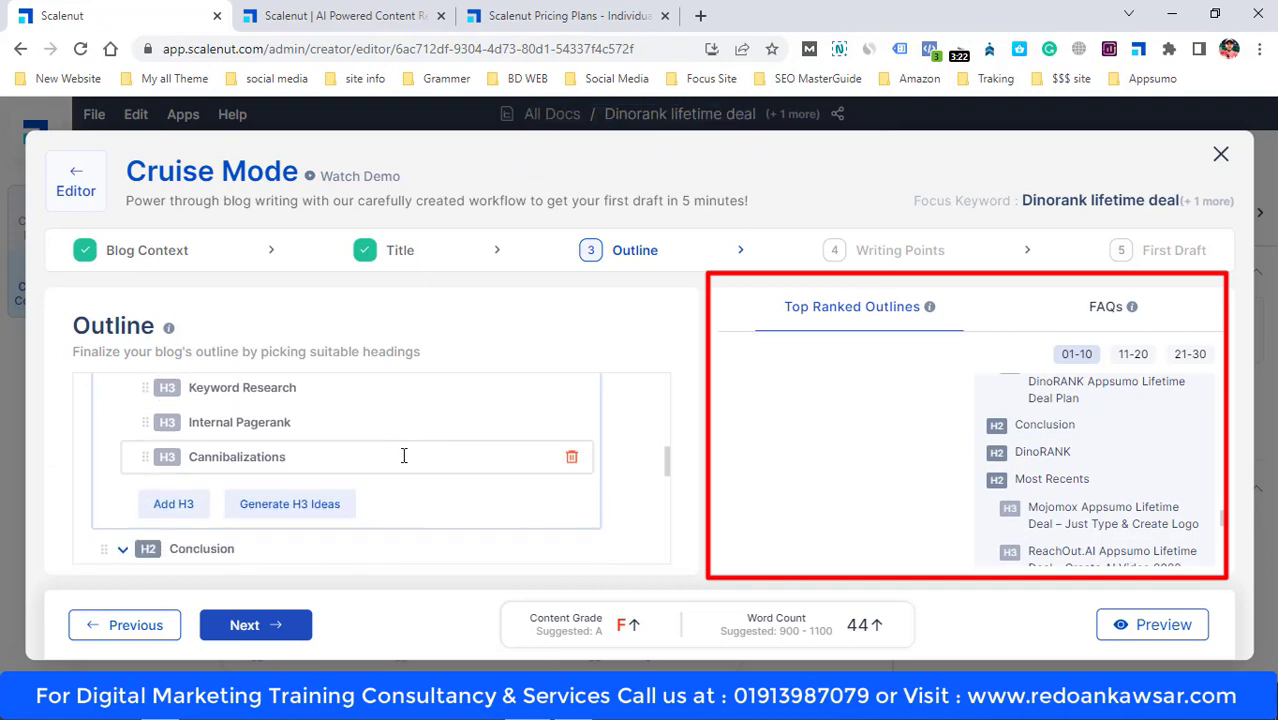
pyautogui.scroll(-2, 410, 440)
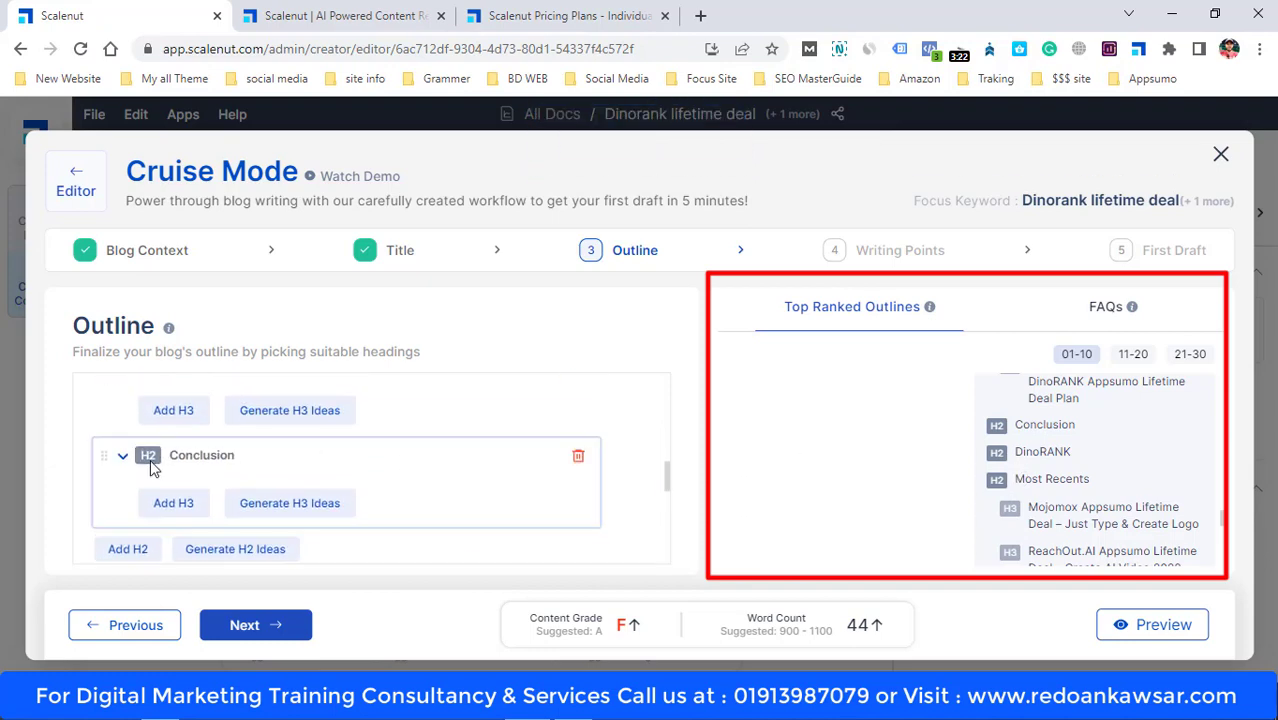
pyautogui.click(578, 455)
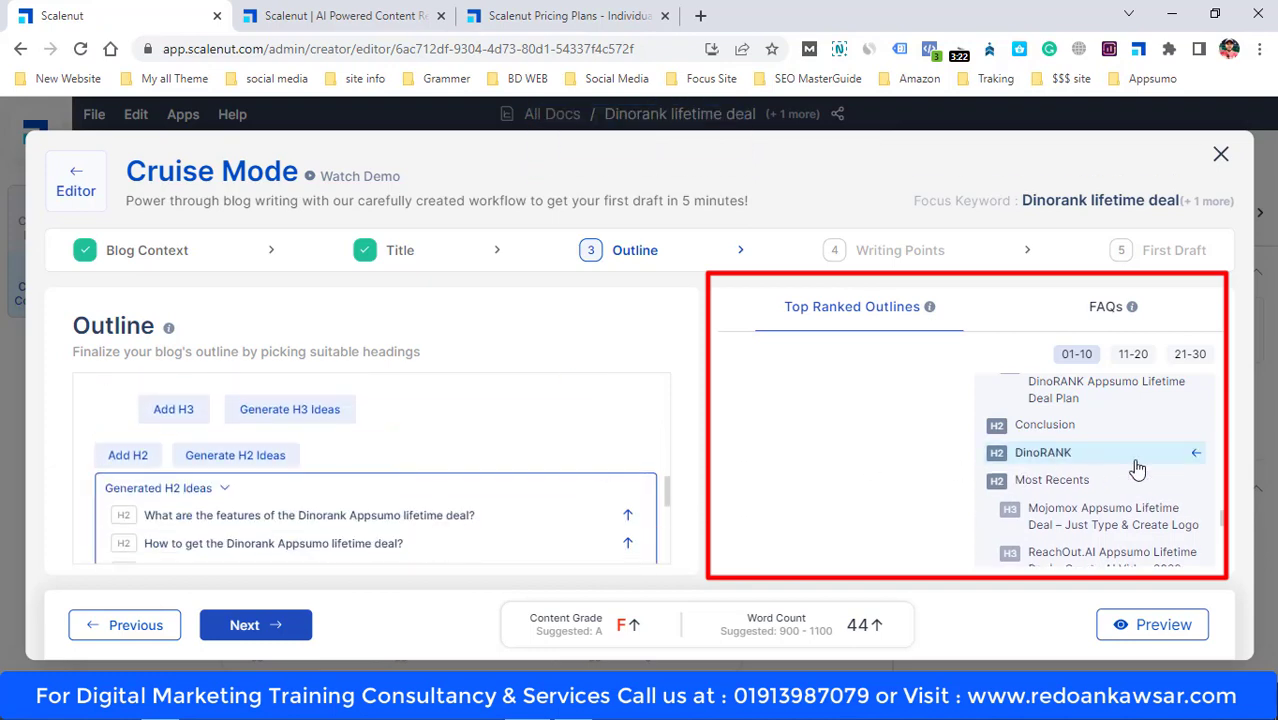
# Look through the remaining top-ranked outlines and the FAQ suggestions from Quora and from all sources
pyautogui.scroll(-6, 1137, 468)
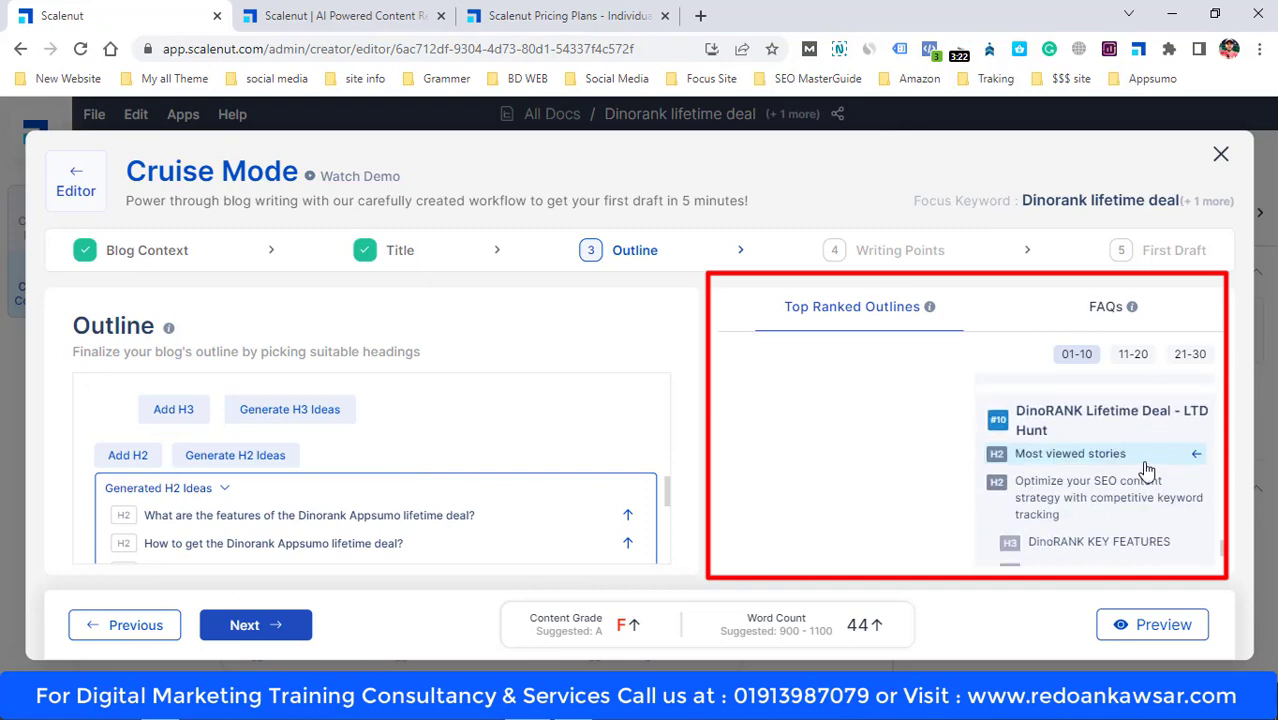
pyautogui.scroll(-2, 1145, 468)
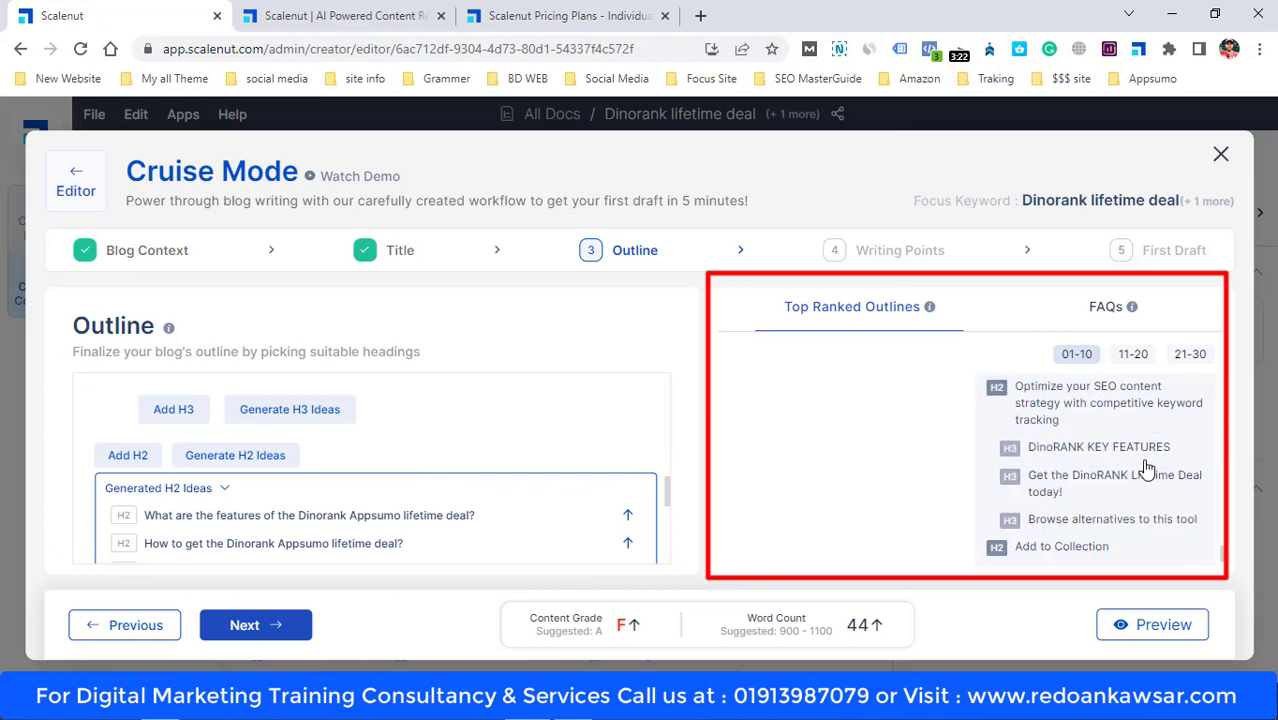
pyautogui.scroll(-1, 1147, 470)
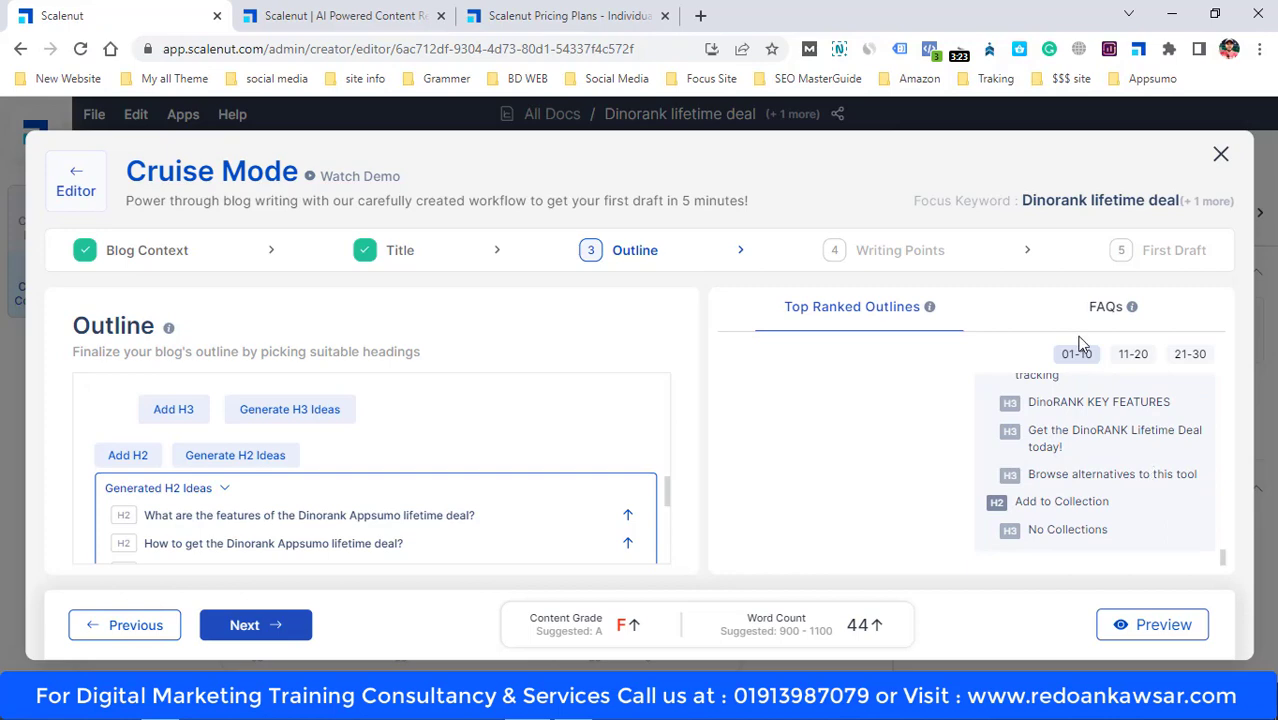
pyautogui.click(1100, 308)
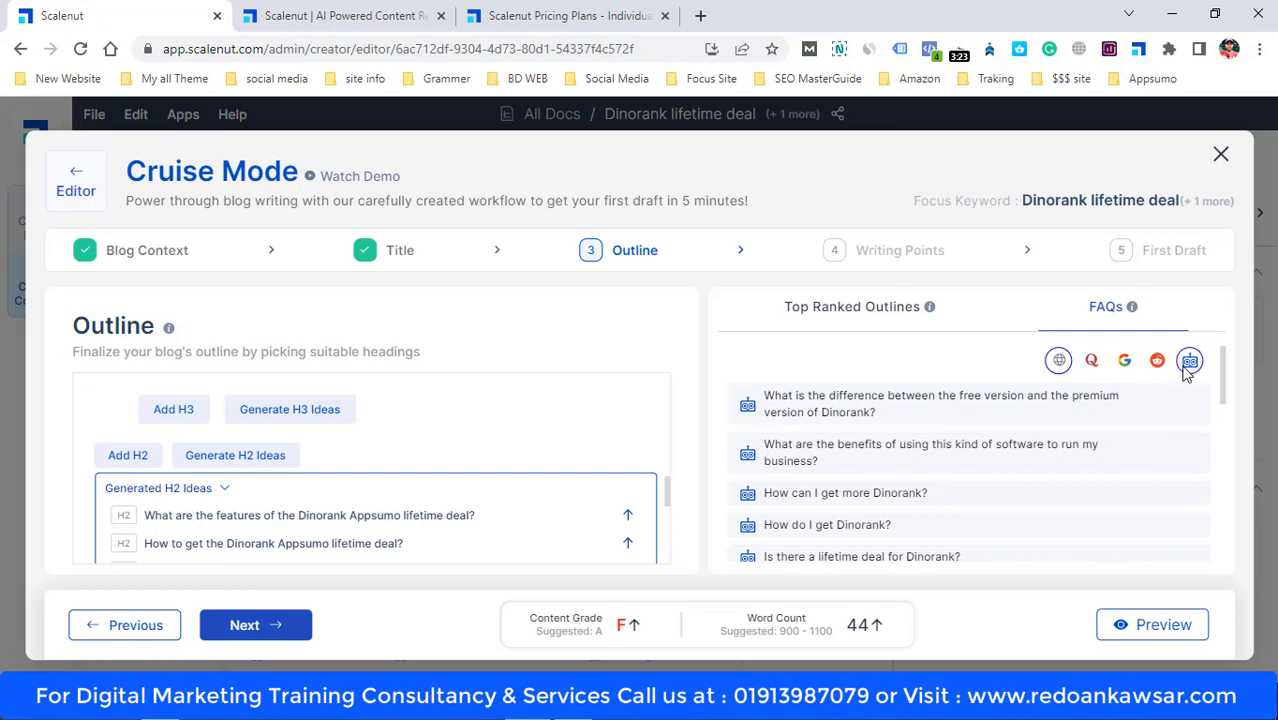
pyautogui.click(1094, 366)
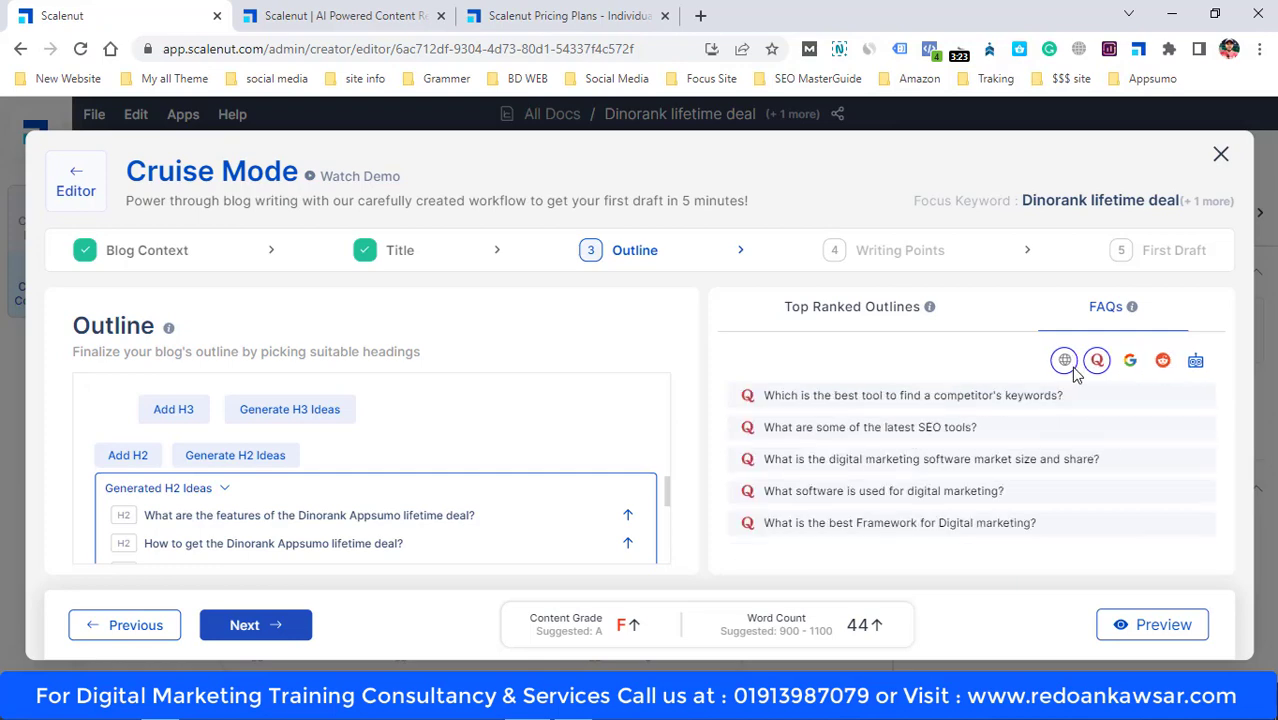
pyautogui.click(1080, 370)
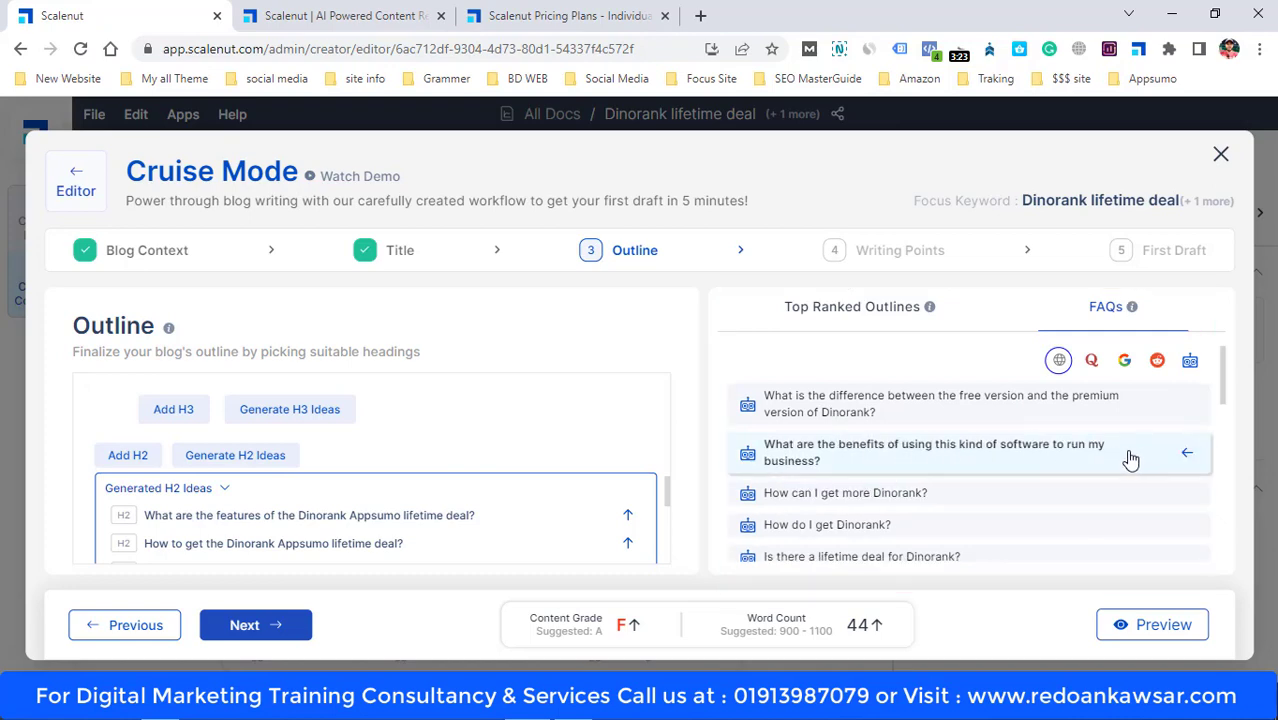
# Add the suggested FAQs "Is there a lifetime deal for Dinorank?" and "What is Dinorank and how does it work?" to the outline
pyautogui.scroll(-1, 1120, 453)
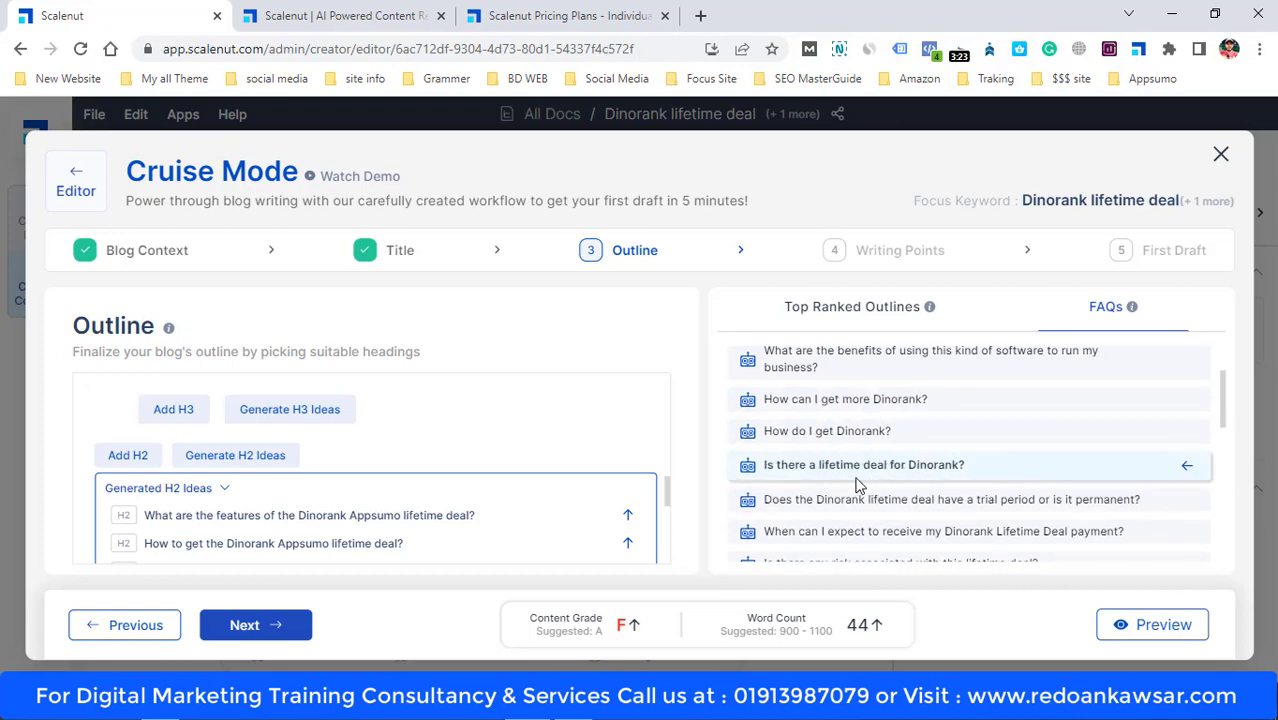
pyautogui.click(1191, 466)
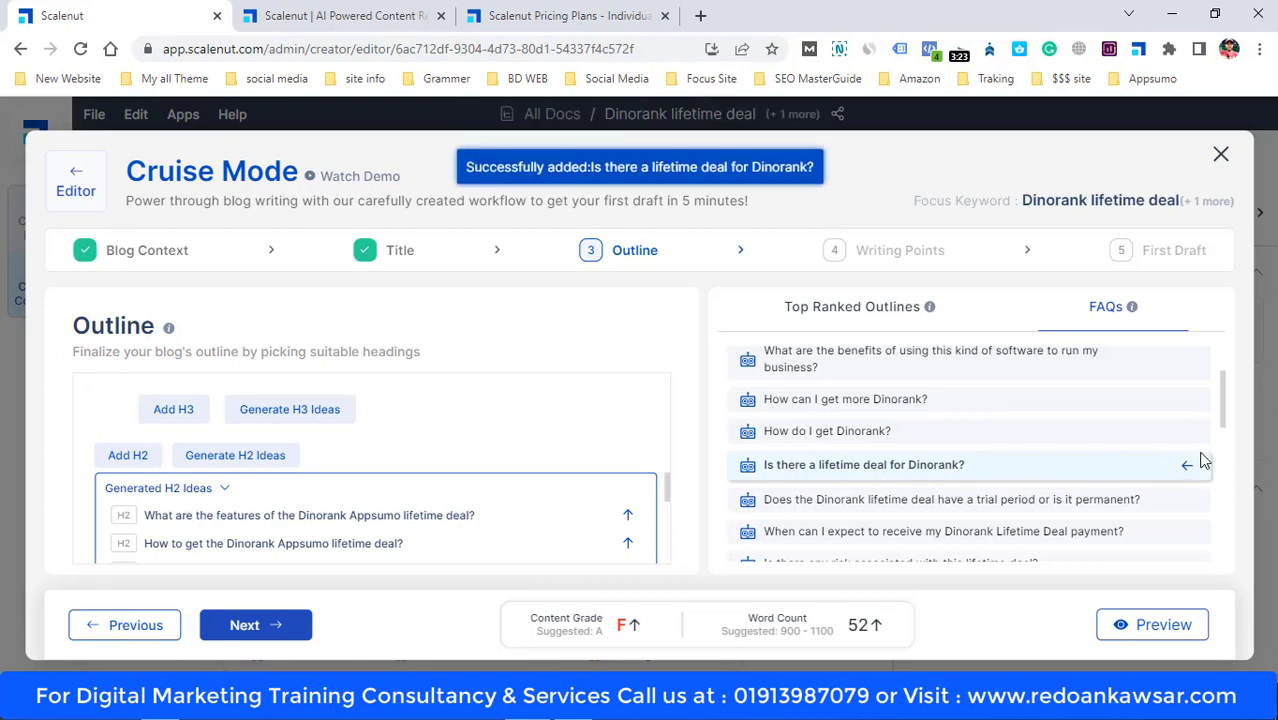
pyautogui.scroll(-1, 1000, 452)
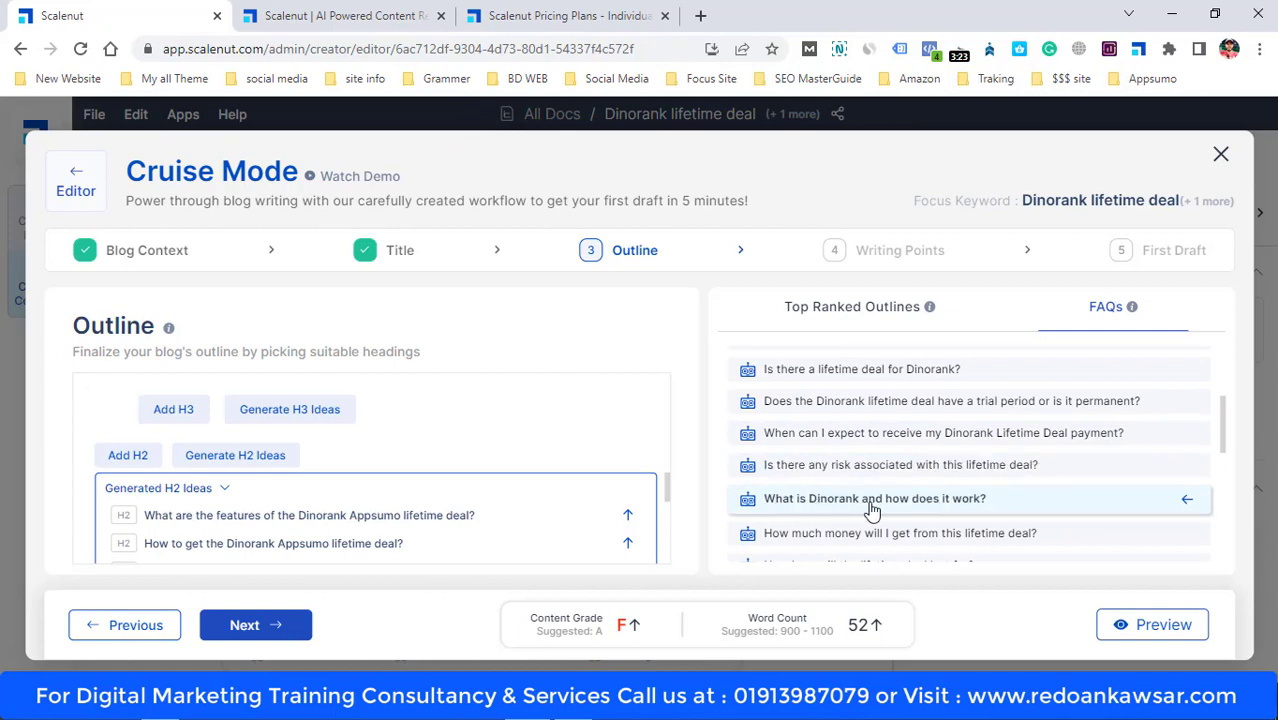
pyautogui.click(1189, 505)
# Add the Quora questions "Which is the best tool to find a competitor's keywords?" and "What are some of the latest SEO tools?" to the outline
pyautogui.scroll(-2, 860, 510)
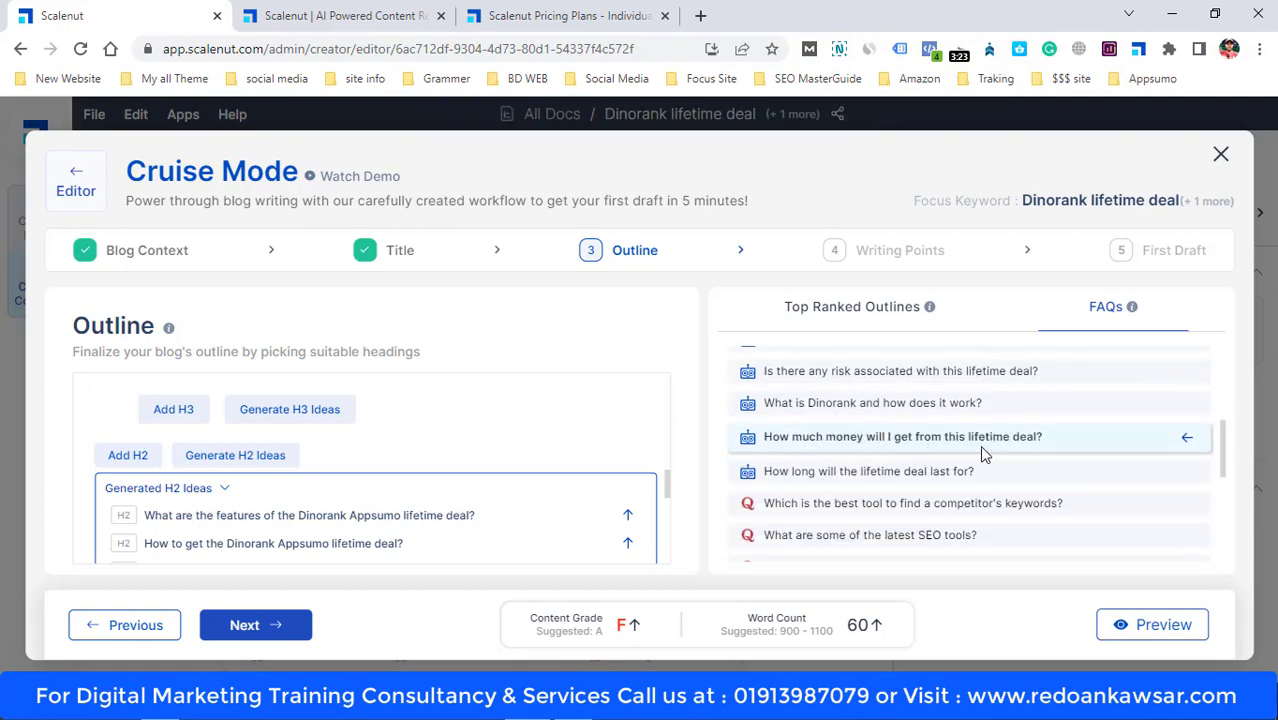
pyautogui.scroll(-3, 1040, 457)
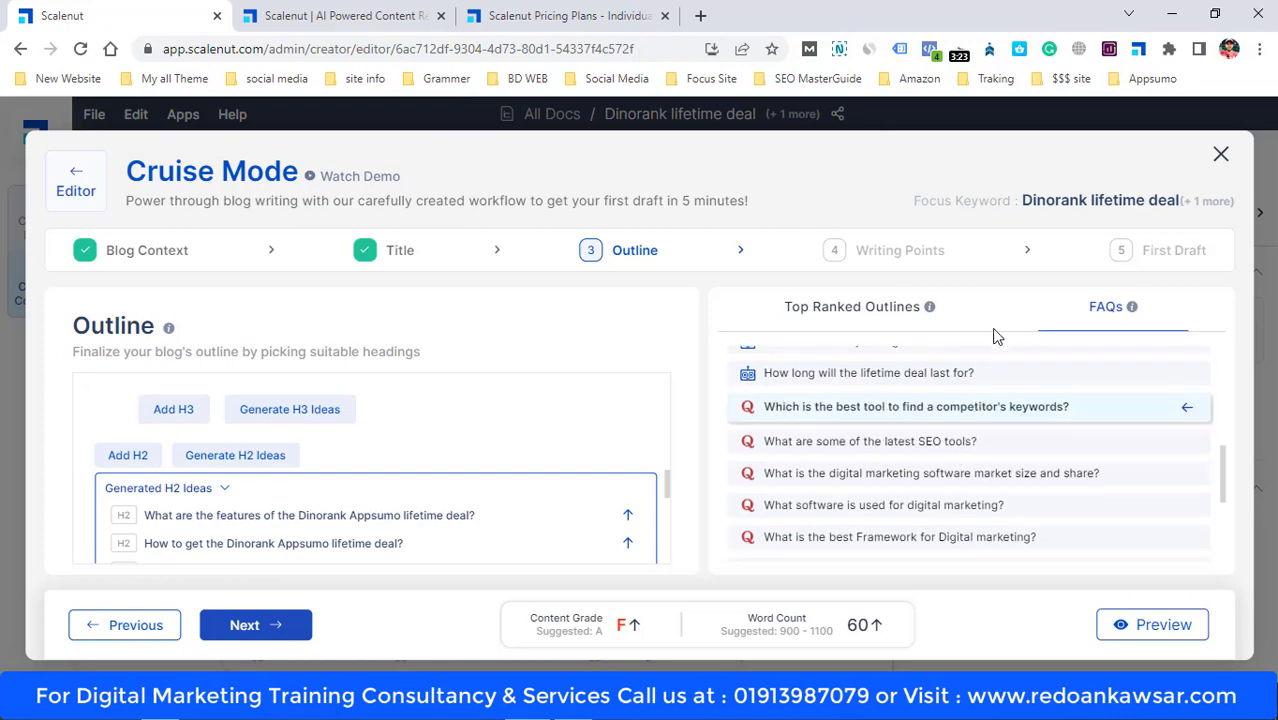
pyautogui.scroll(10, 1073, 480)
pyautogui.click(1091, 360)
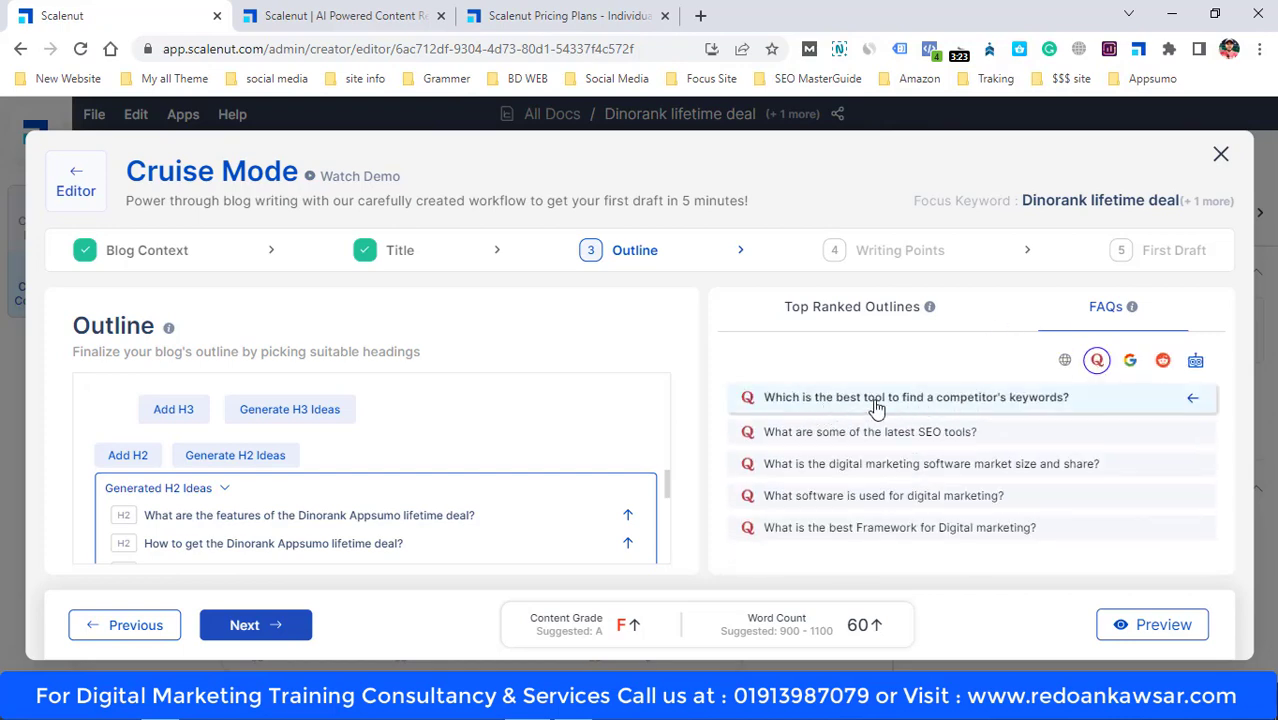
pyautogui.click(1194, 400)
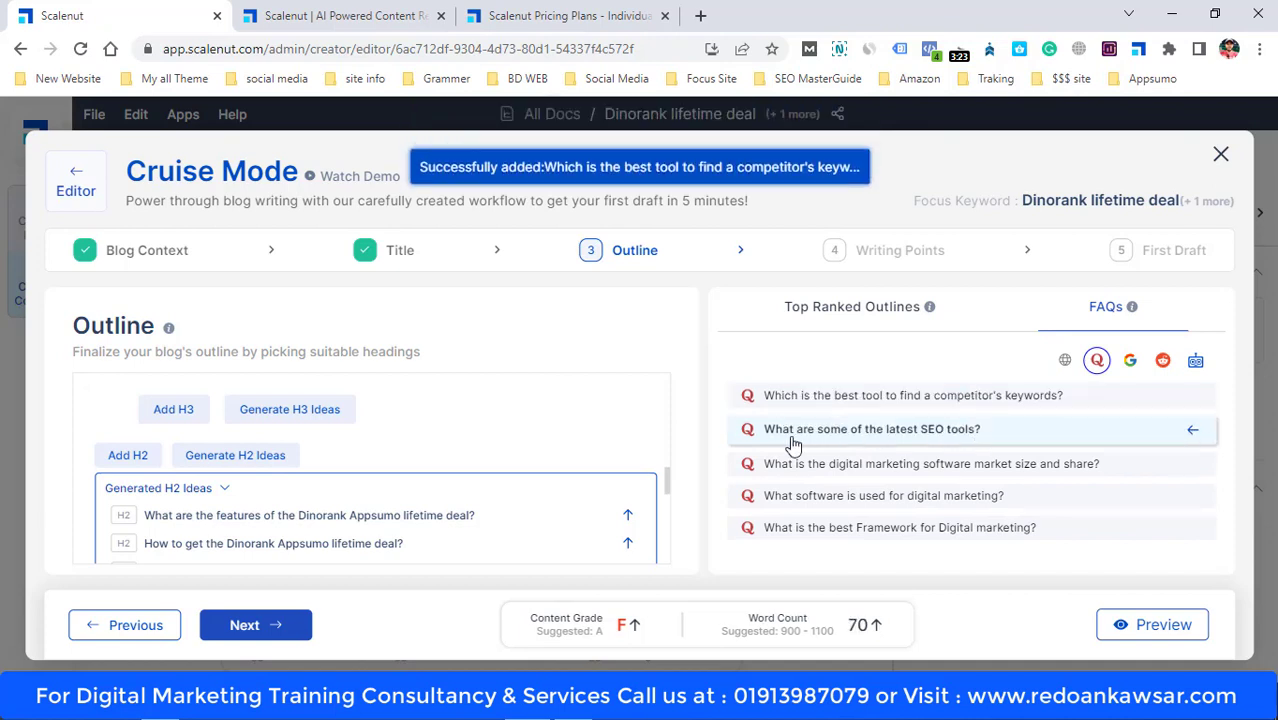
pyautogui.click(1194, 432)
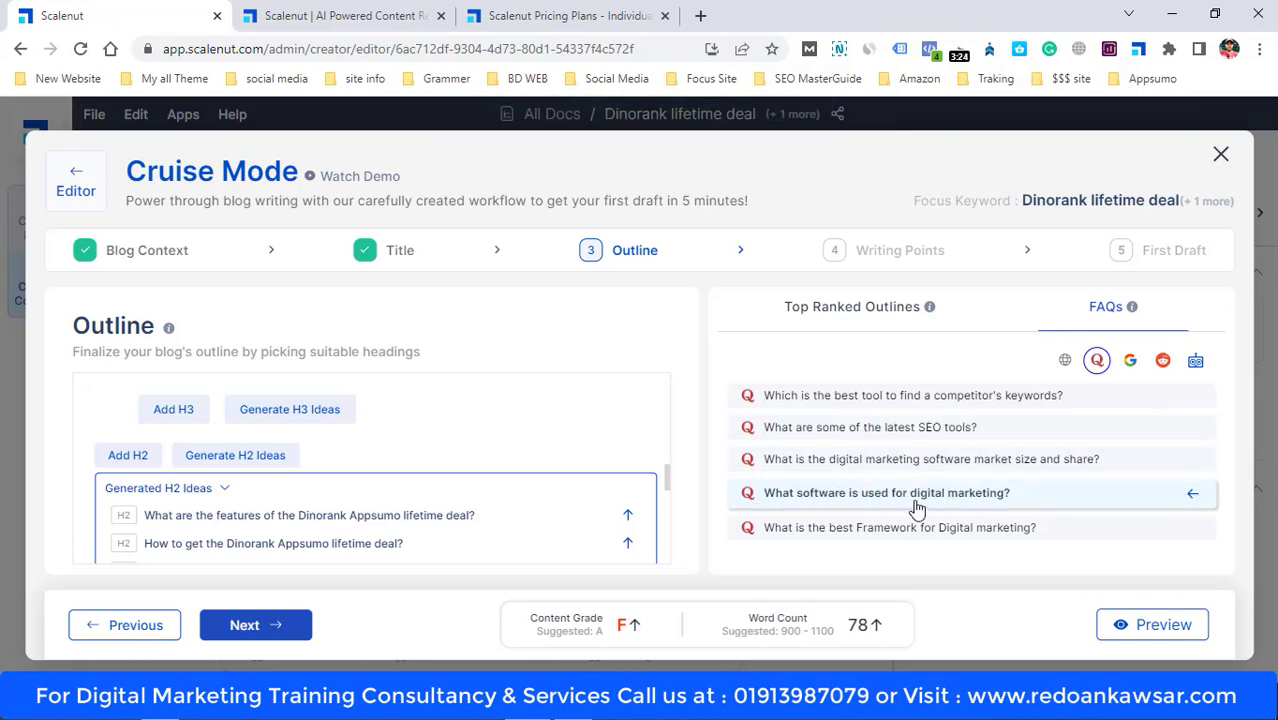
# Examine the FAQ suggestions sourced from Google and from Reddit
pyautogui.click(1130, 364)
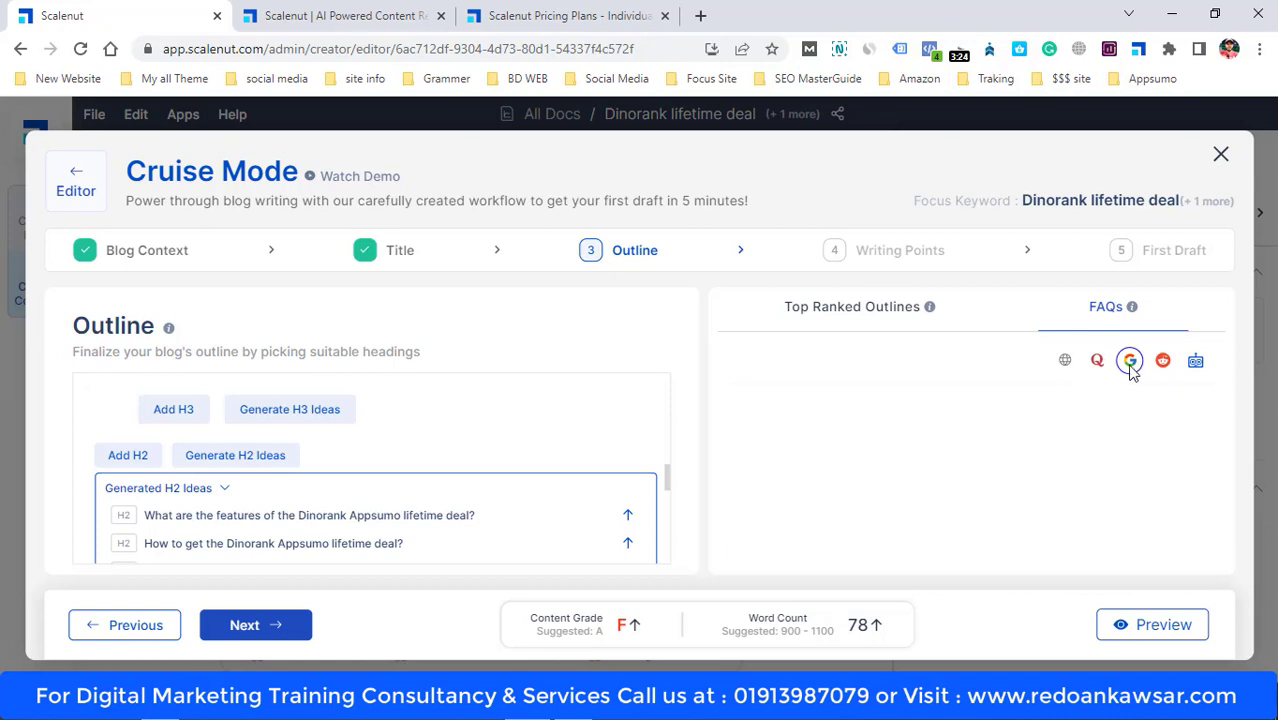
pyautogui.click(1162, 364)
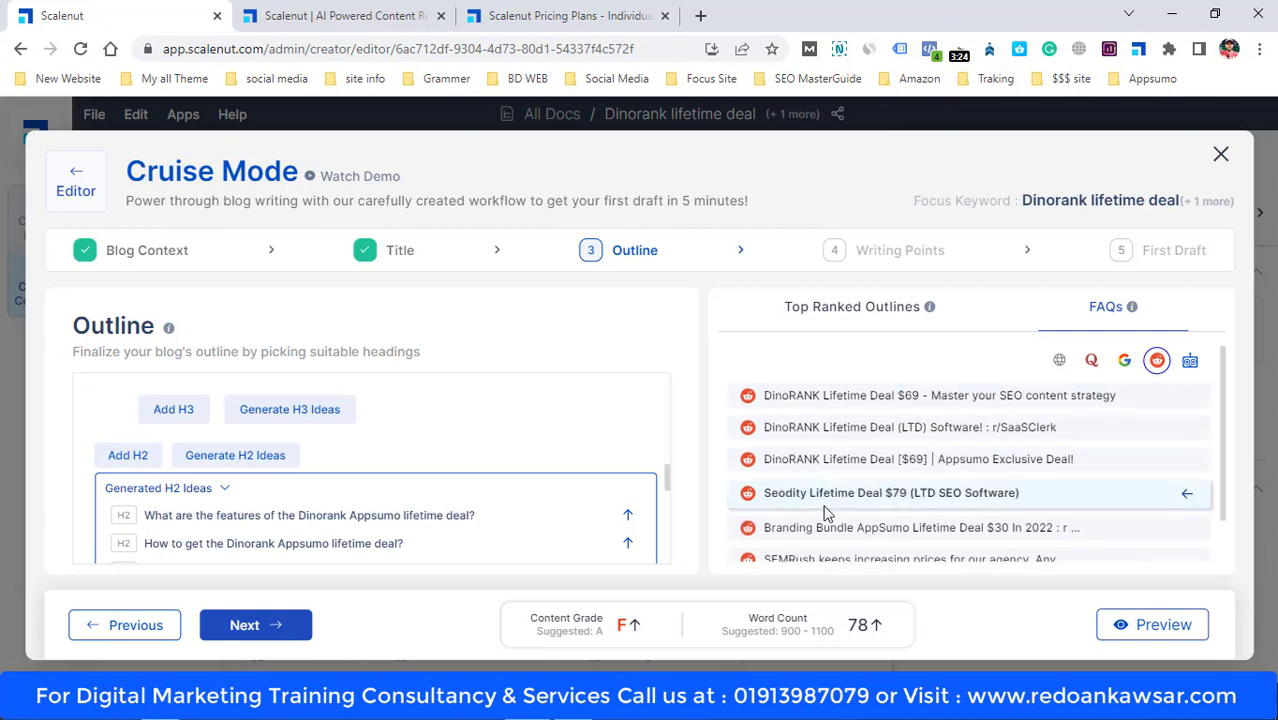
pyautogui.scroll(-1, 1008, 507)
pyautogui.scroll(-3, 590, 478)
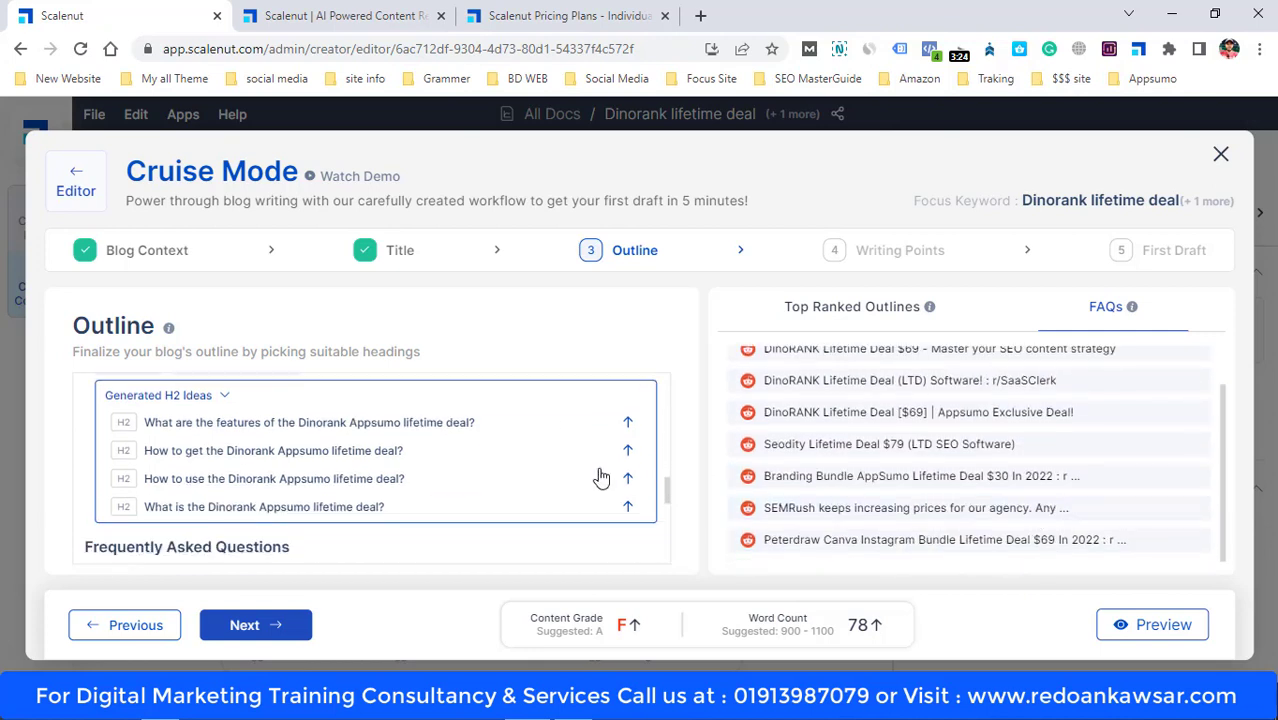
# Add the generated H2 ideas on the features of the Dinorank Appsumo lifetime deal and how to use it to the outline
pyautogui.scroll(8, 224, 454)
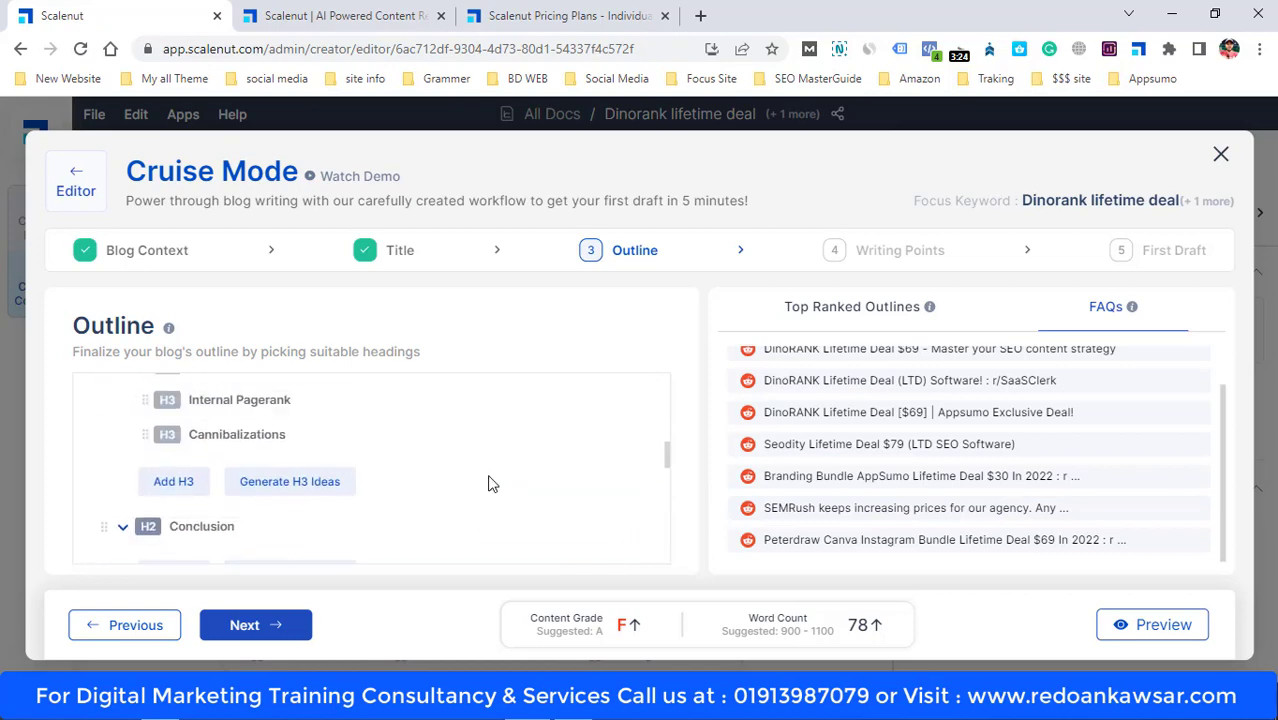
pyautogui.scroll(-5, 367, 489)
pyautogui.scroll(-2, 367, 489)
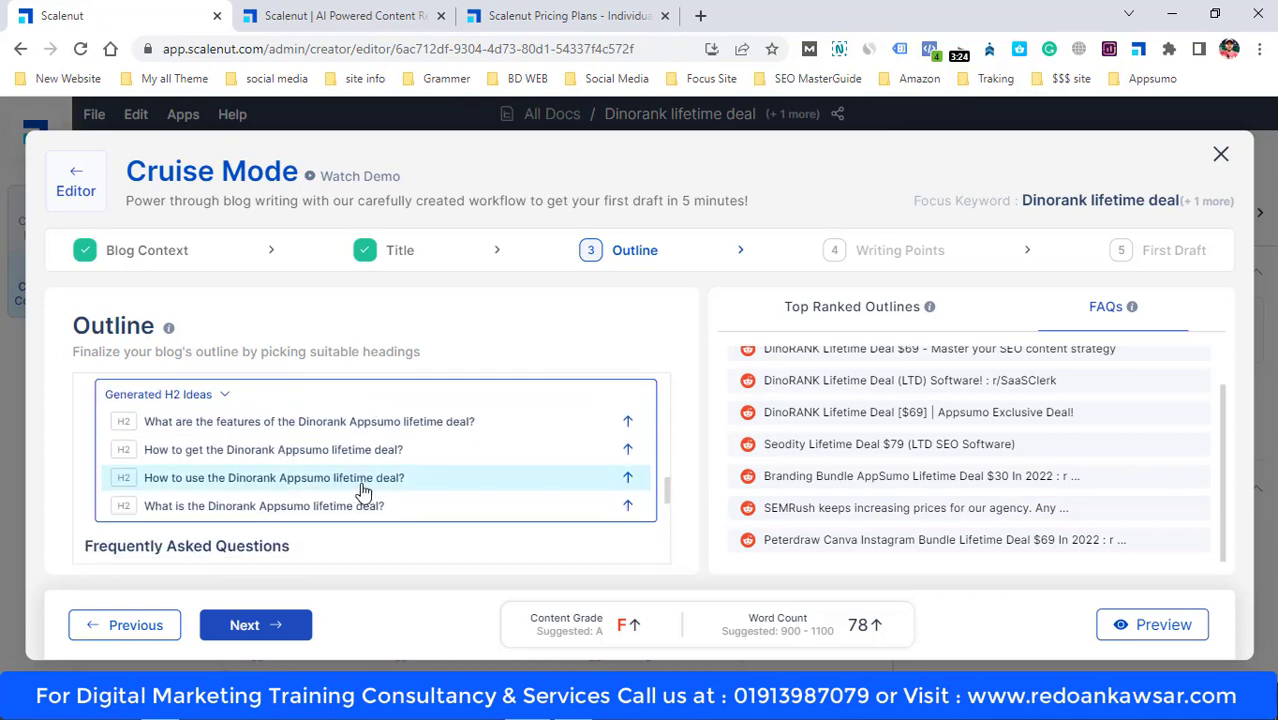
pyautogui.scroll(-4, 335, 474)
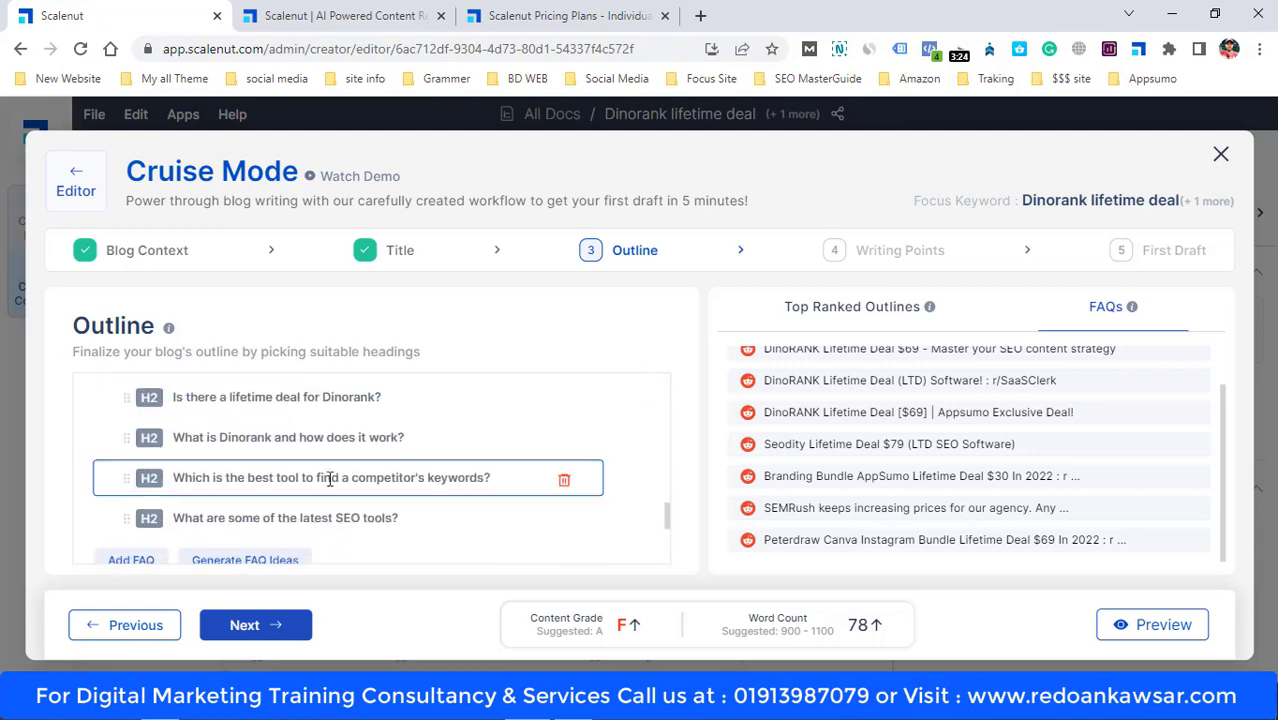
pyautogui.scroll(2, 276, 467)
pyautogui.scroll(3, 276, 467)
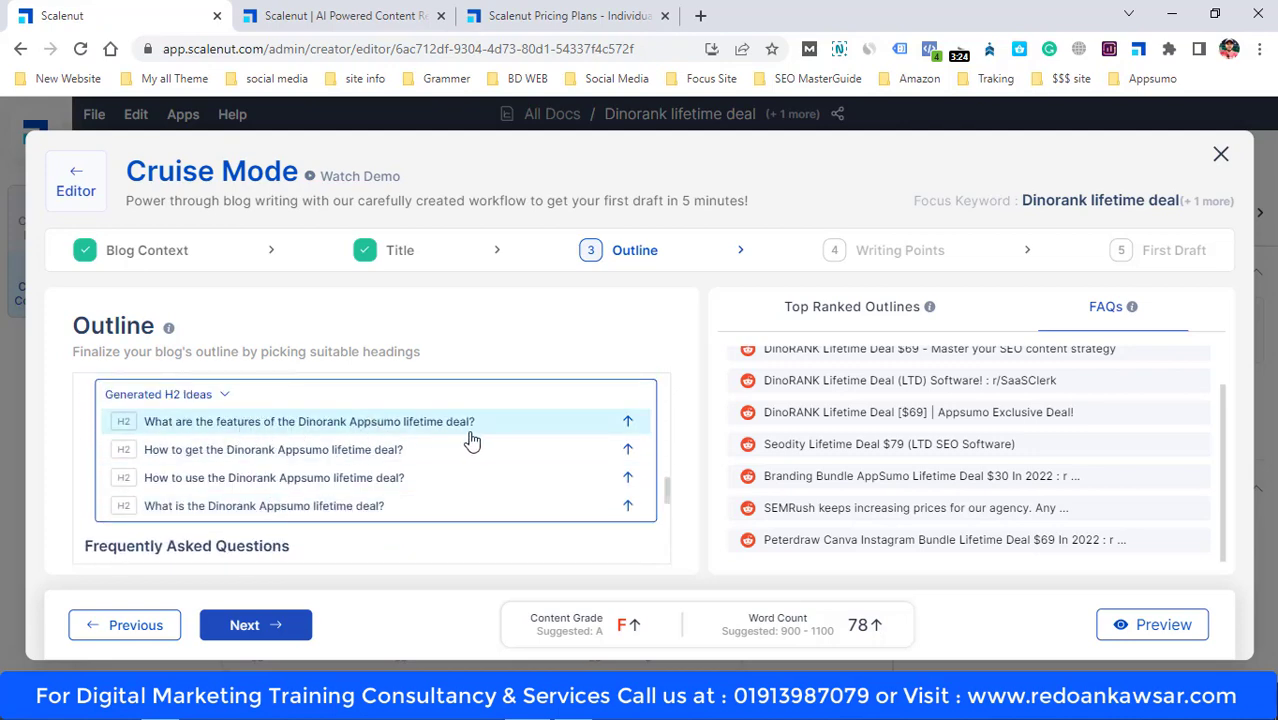
pyautogui.click(628, 424)
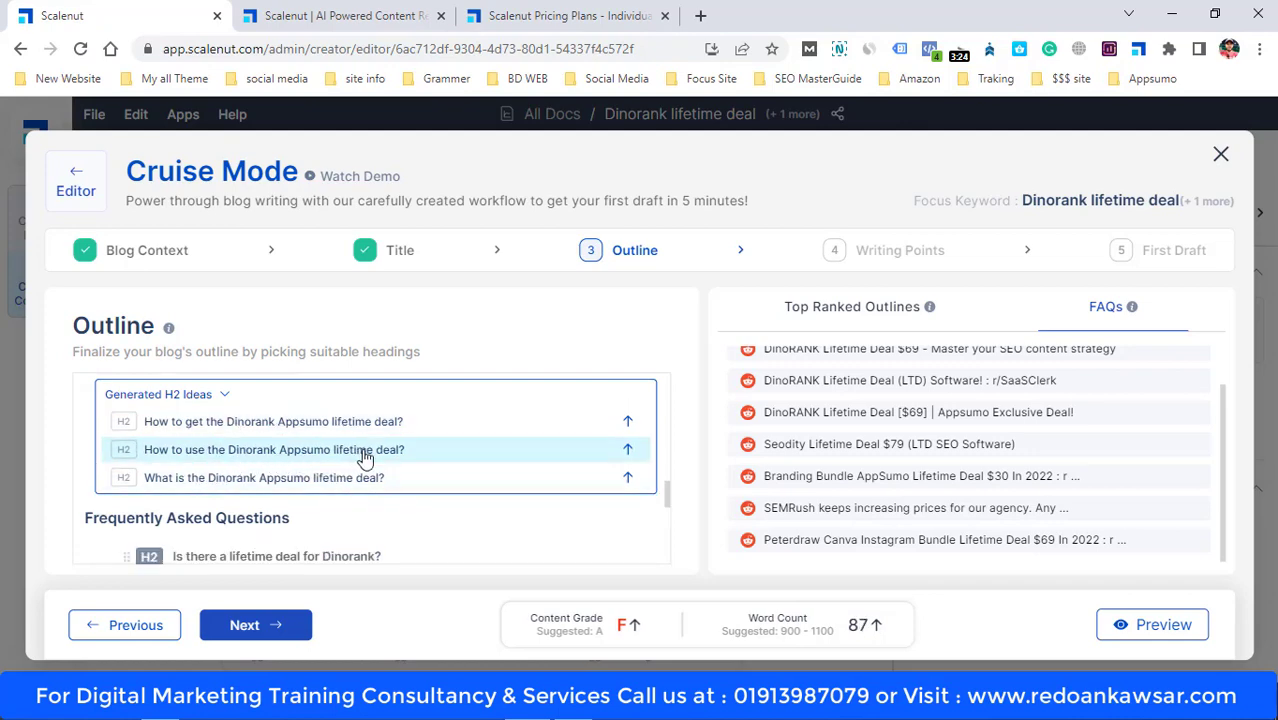
pyautogui.click(626, 455)
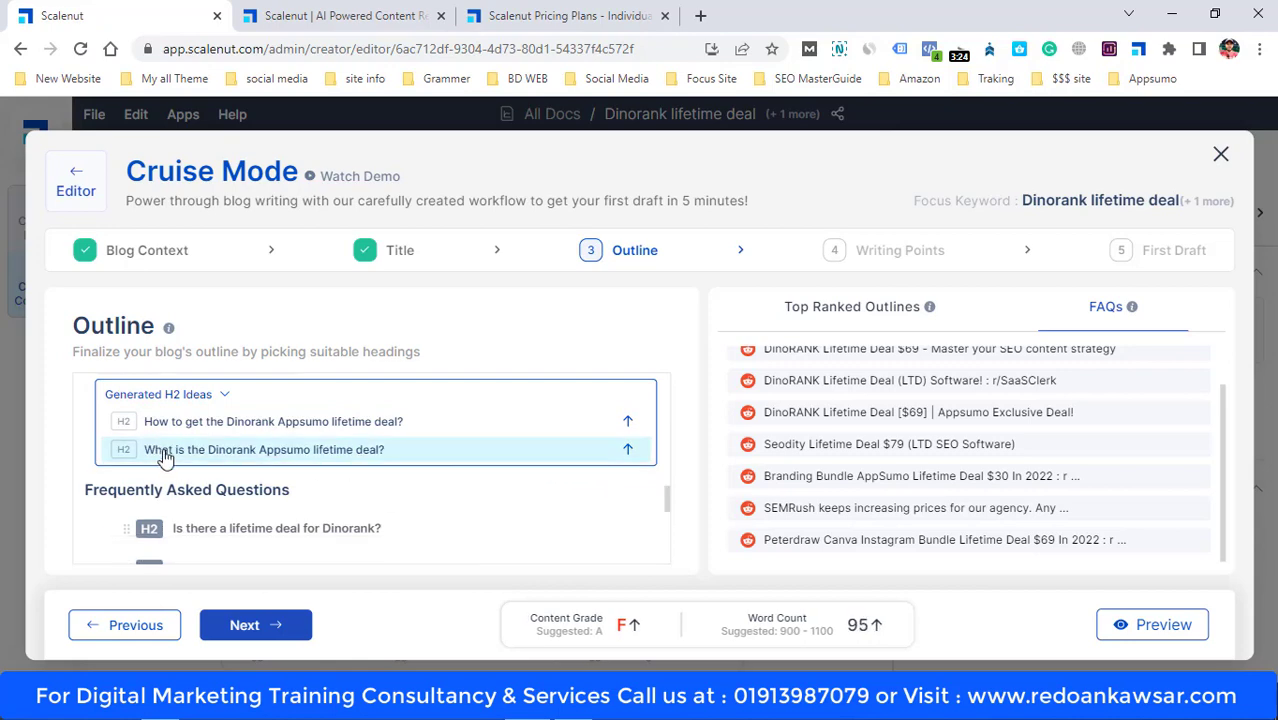
pyautogui.scroll(-10, 405, 460)
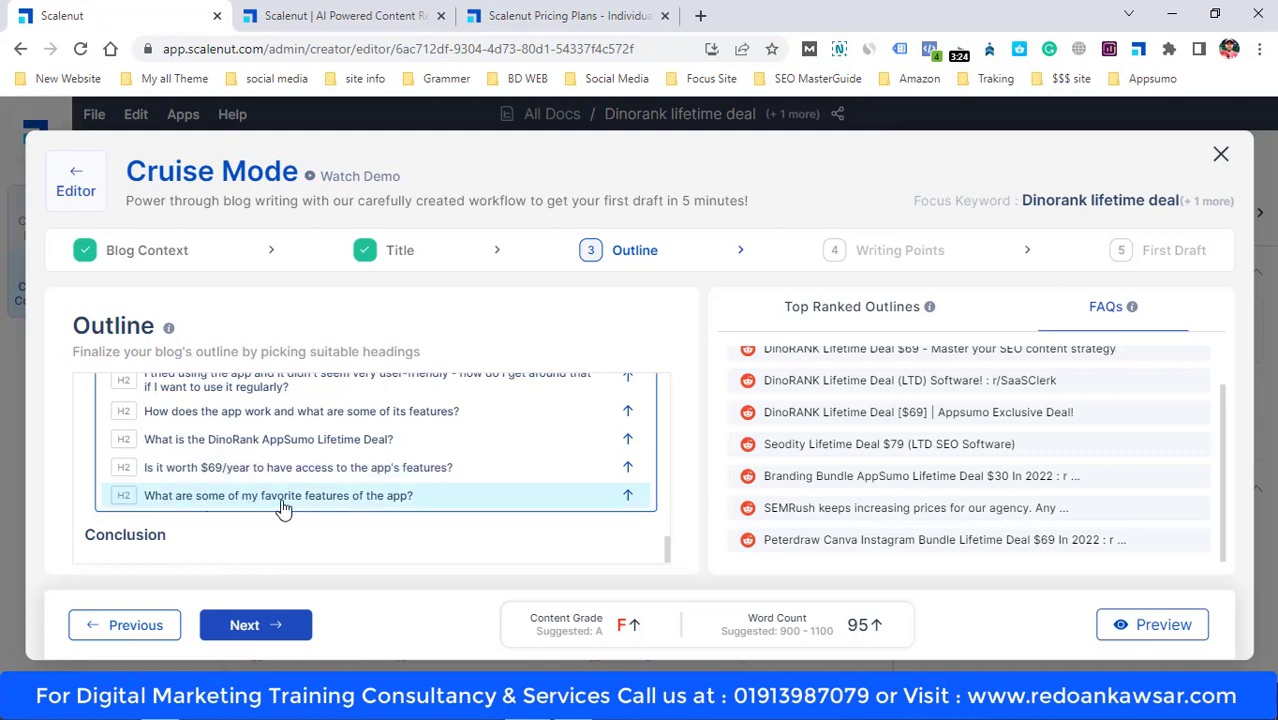
# Review the full blog outline from title to FAQs and generate its writing points
pyautogui.scroll(10, 391, 478)
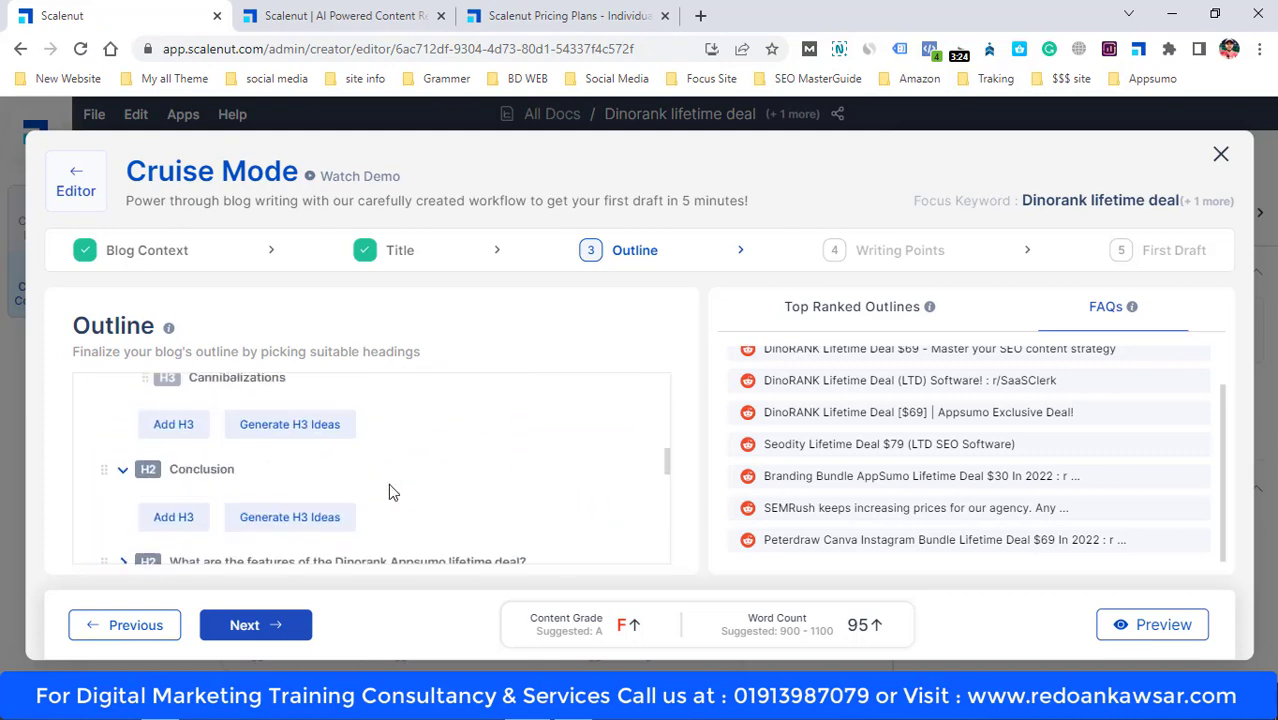
pyautogui.scroll(5, 511, 470)
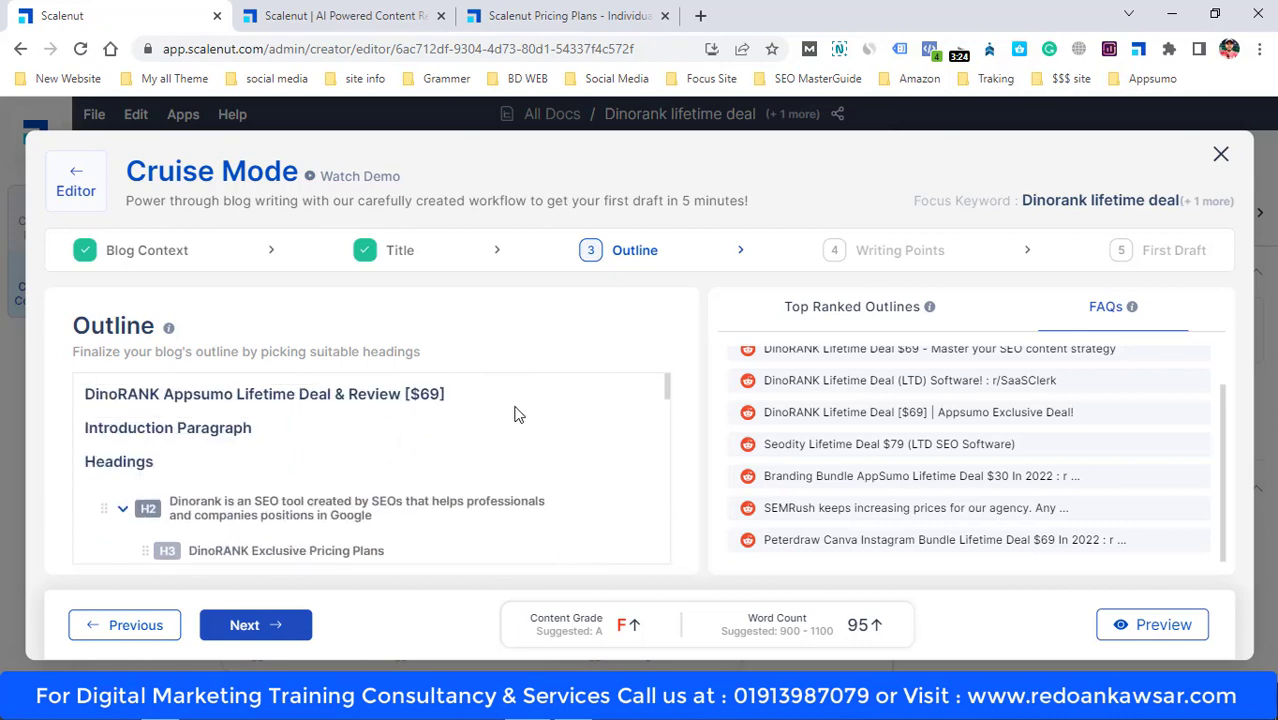
pyautogui.scroll(-5, 262, 463)
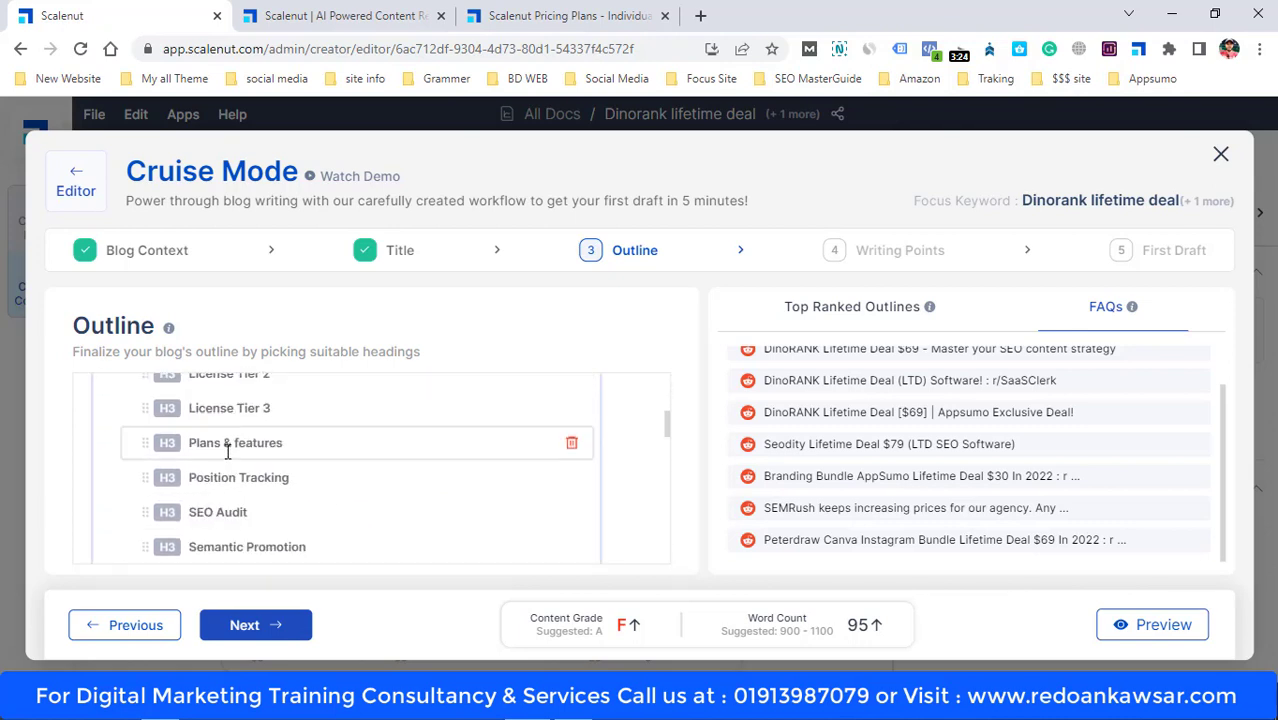
pyautogui.scroll(-10, 259, 532)
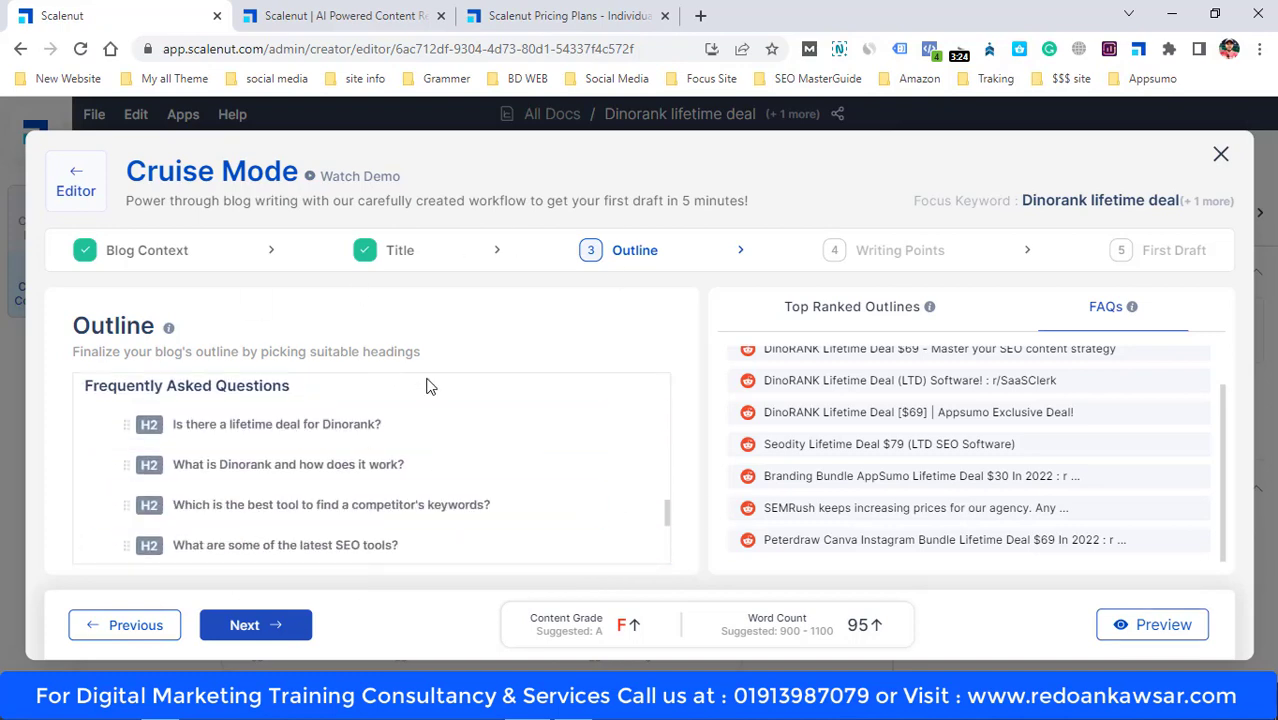
pyautogui.scroll(-5, 434, 471)
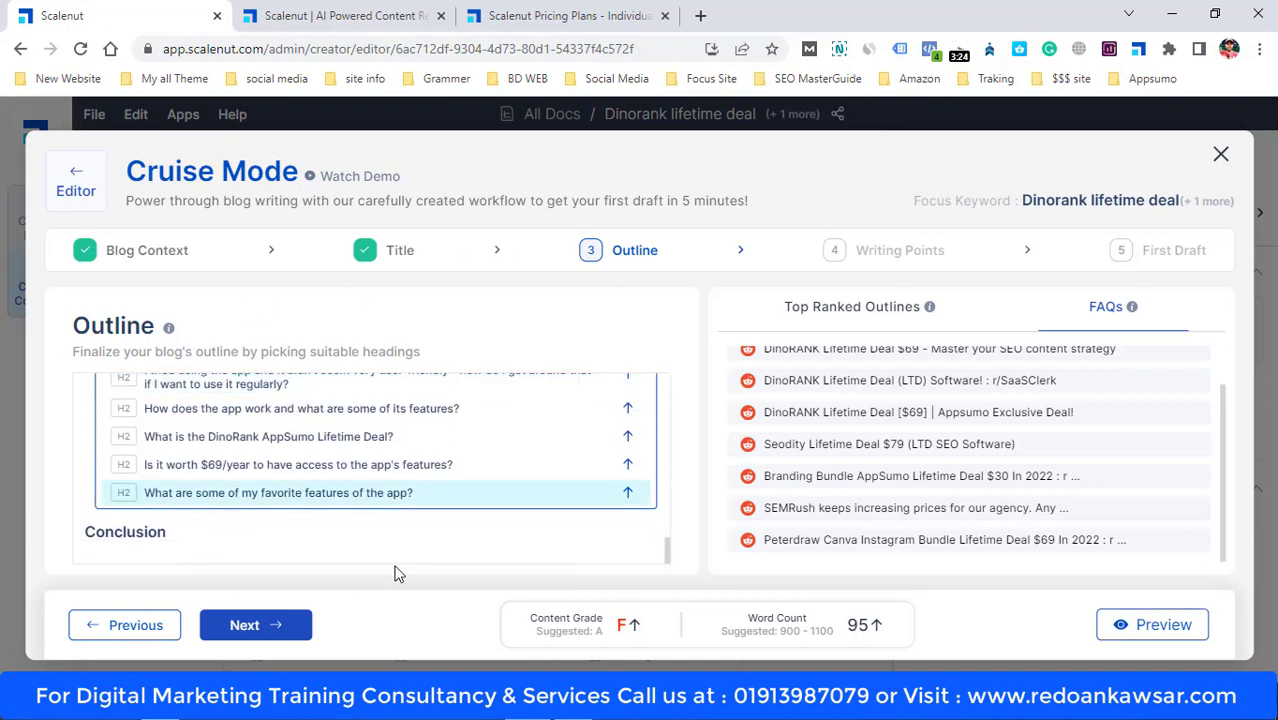
pyautogui.click(276, 627)
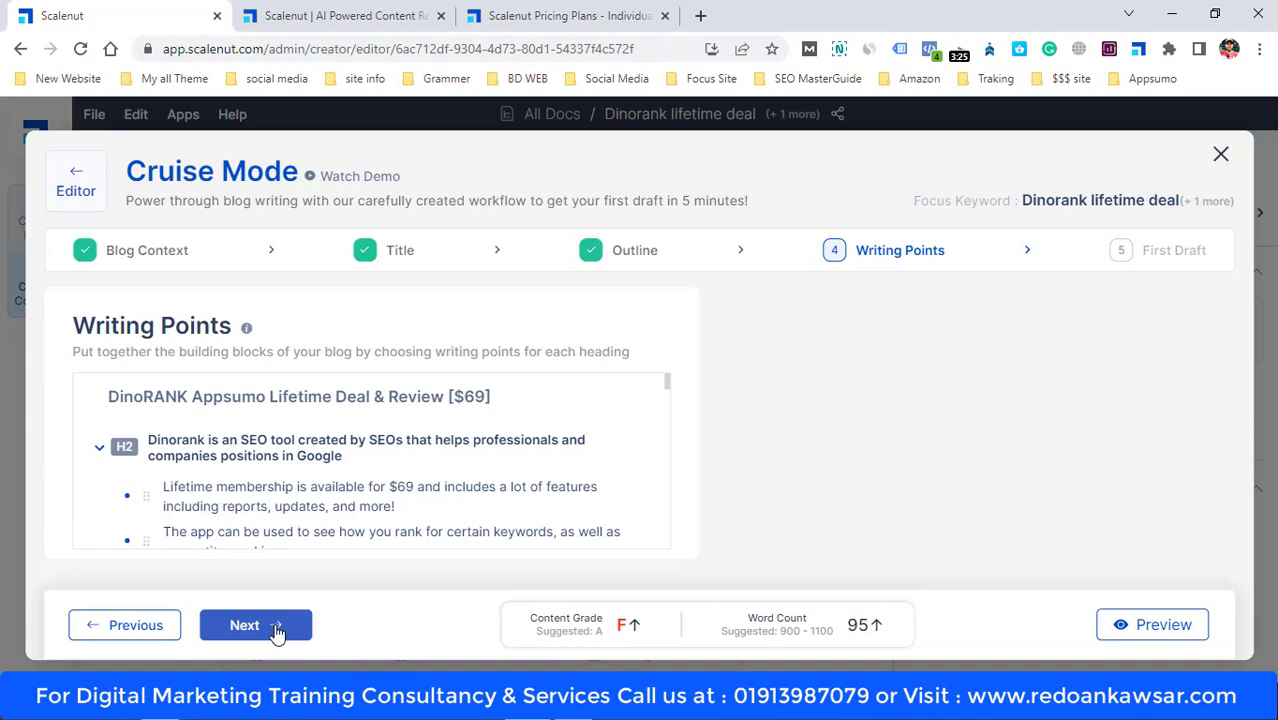
# Review the generated writing points under each heading, plus the content grade and word count, and generate the first draft
pyautogui.scroll(-1, 448, 454)
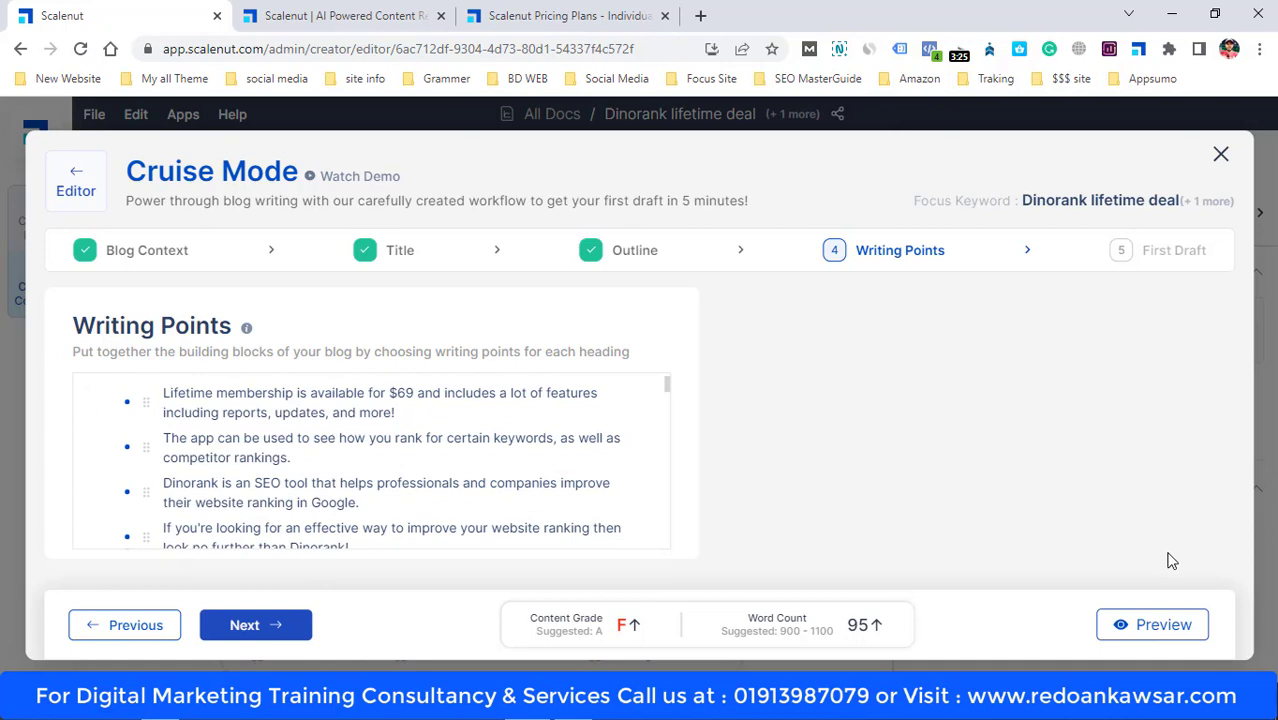
pyautogui.scroll(-1, 422, 451)
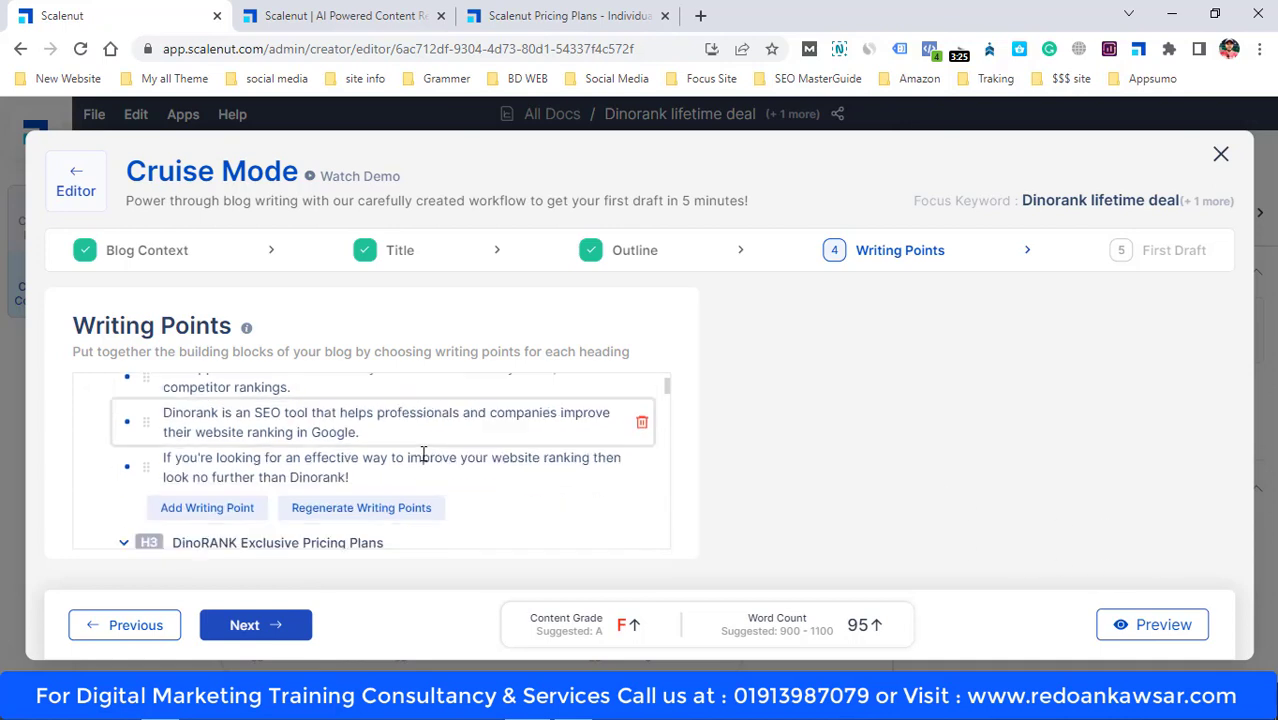
pyautogui.scroll(-2, 513, 442)
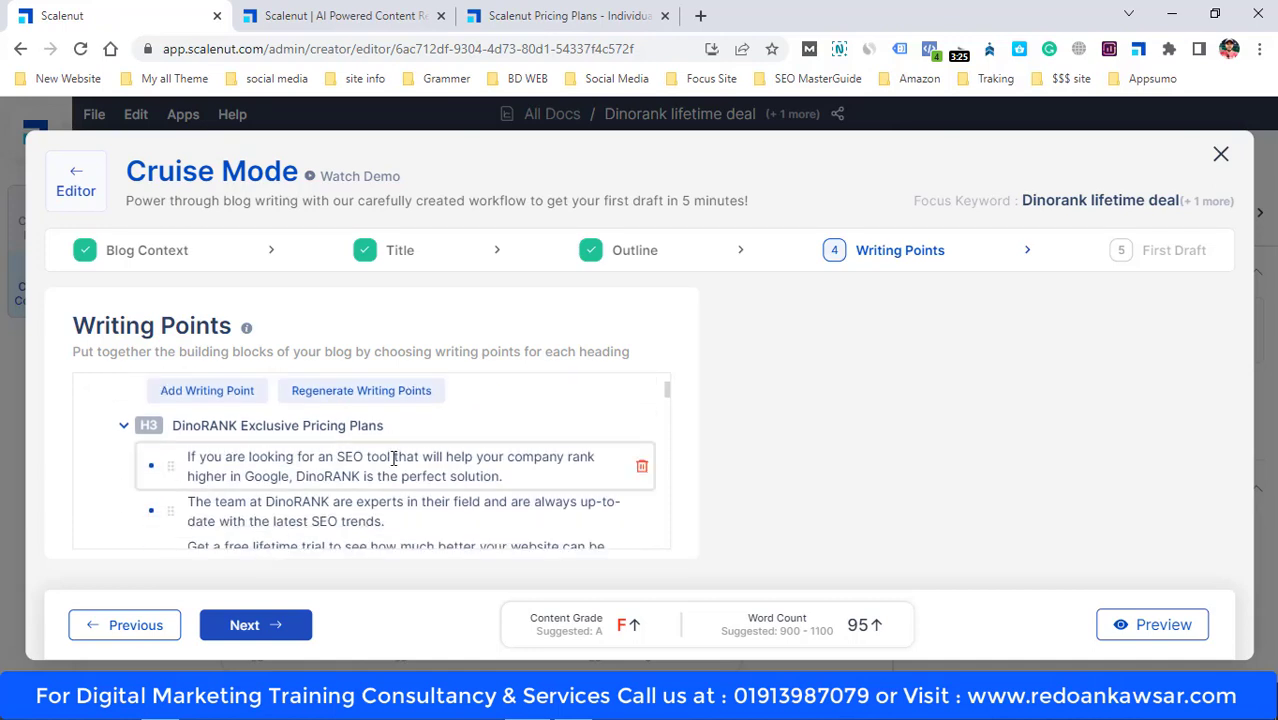
pyautogui.scroll(-2, 281, 468)
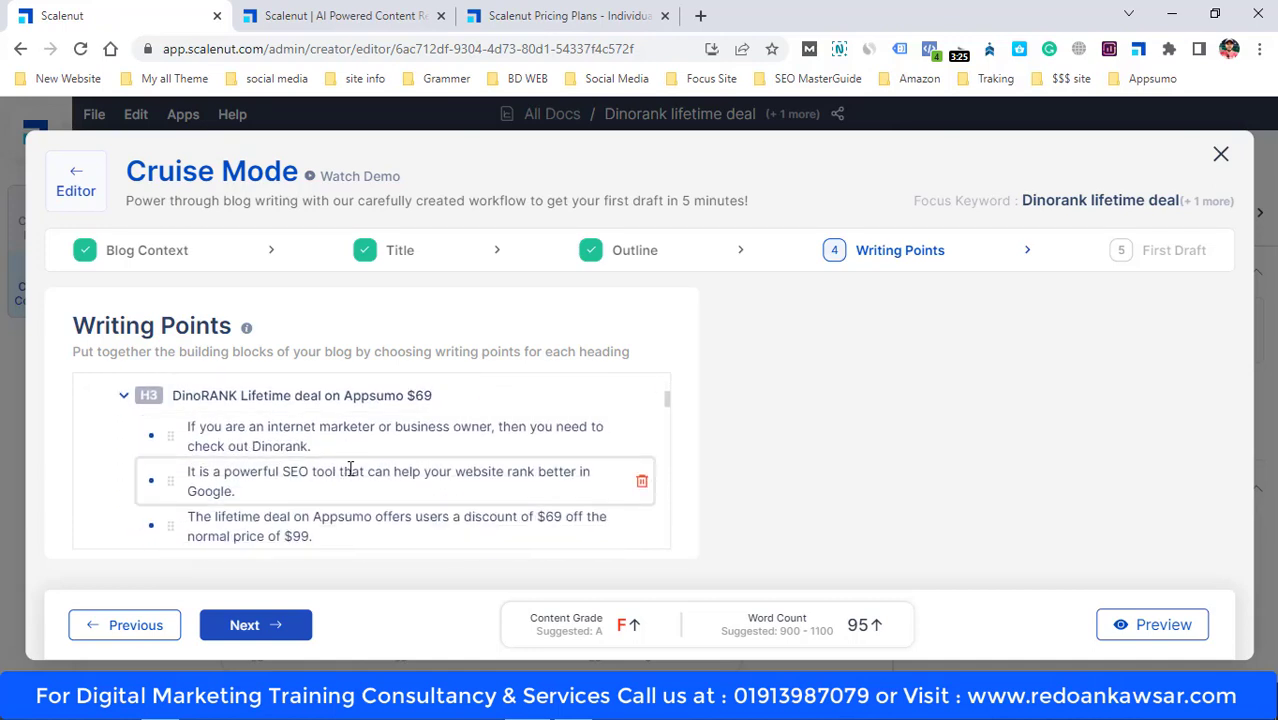
pyautogui.scroll(-3, 521, 466)
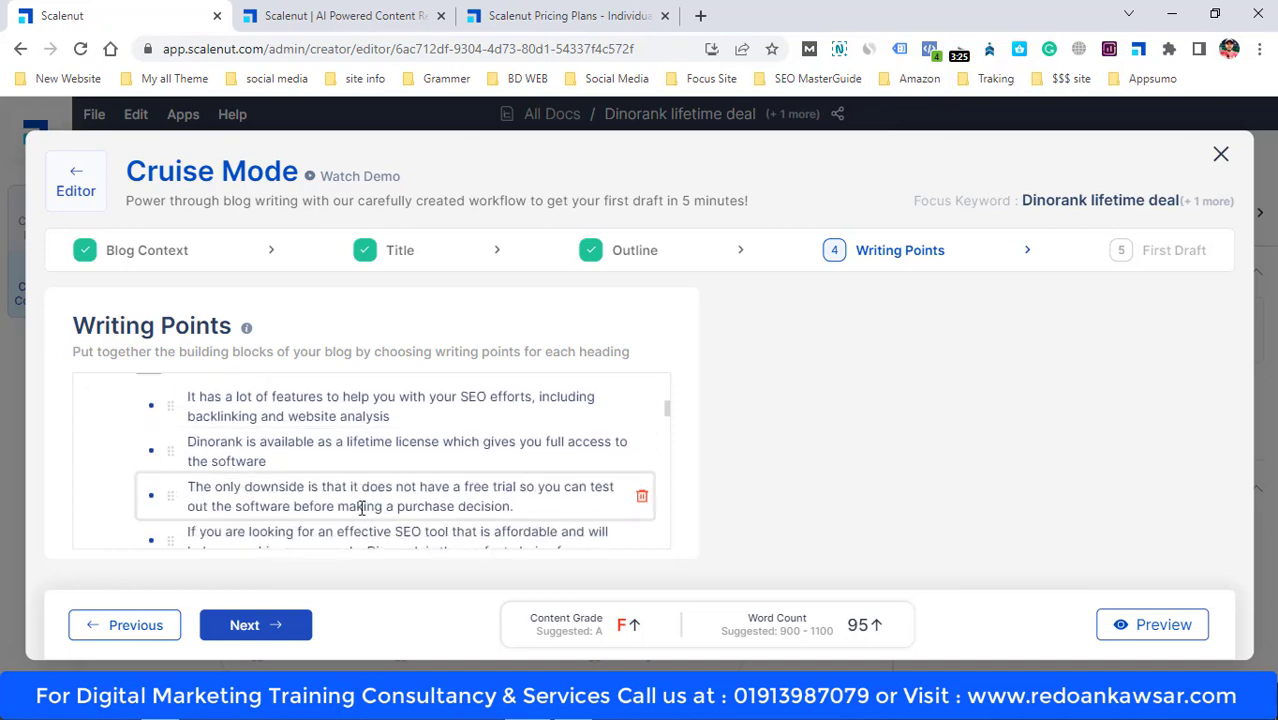
pyautogui.scroll(-3, 251, 480)
pyautogui.moveTo(528, 620)
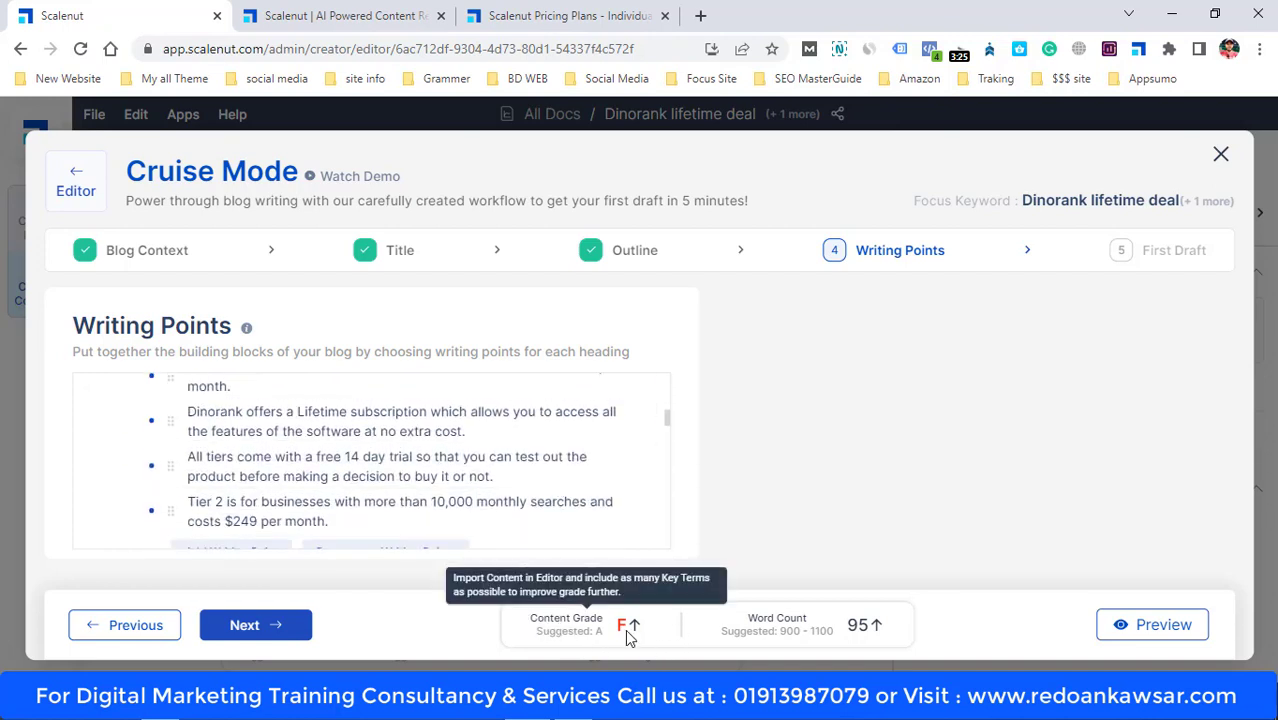
pyautogui.moveTo(843, 620)
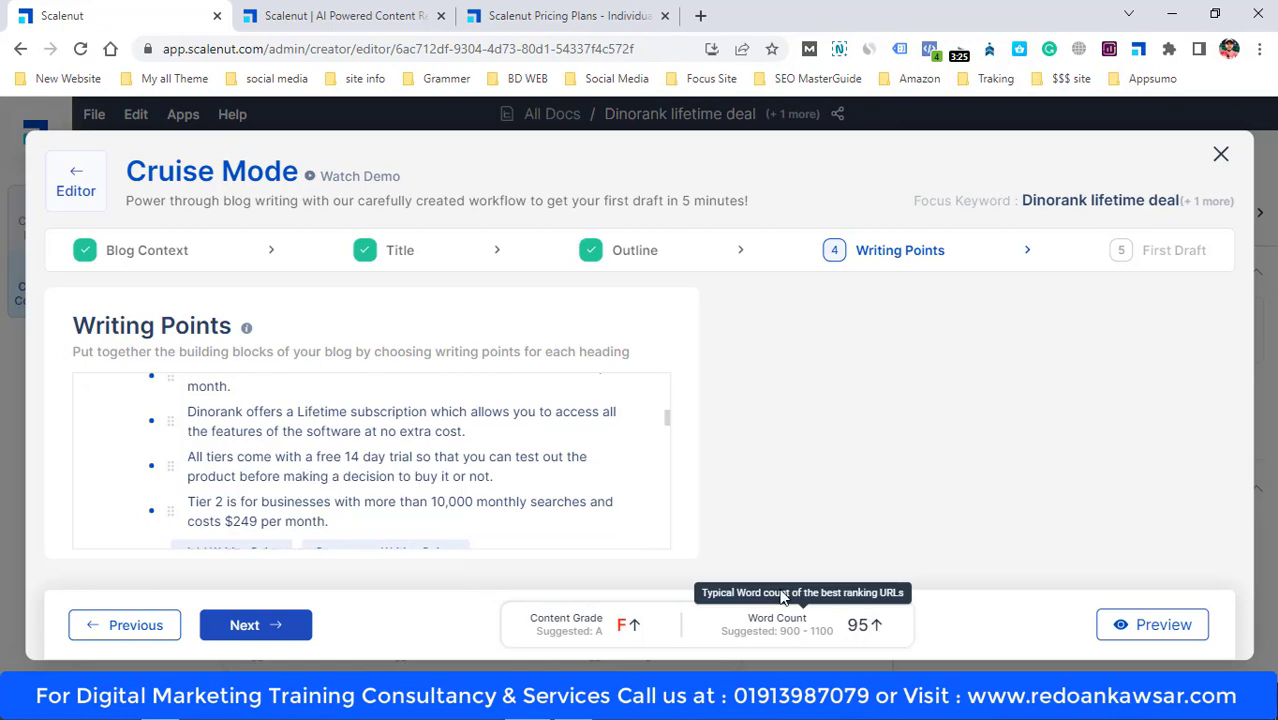
pyautogui.click(242, 626)
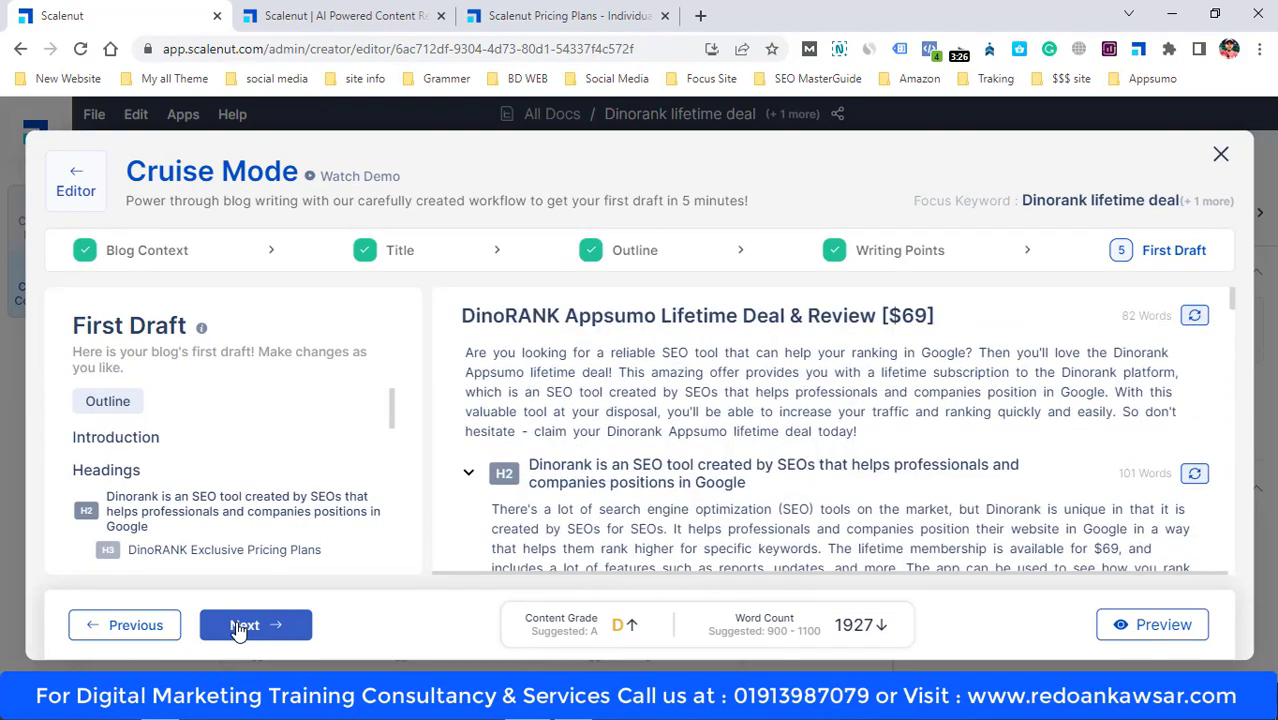
# Examine the first draft's word count, content grade and text sections from the introduction through Position Tracking
pyautogui.moveTo(849, 627)
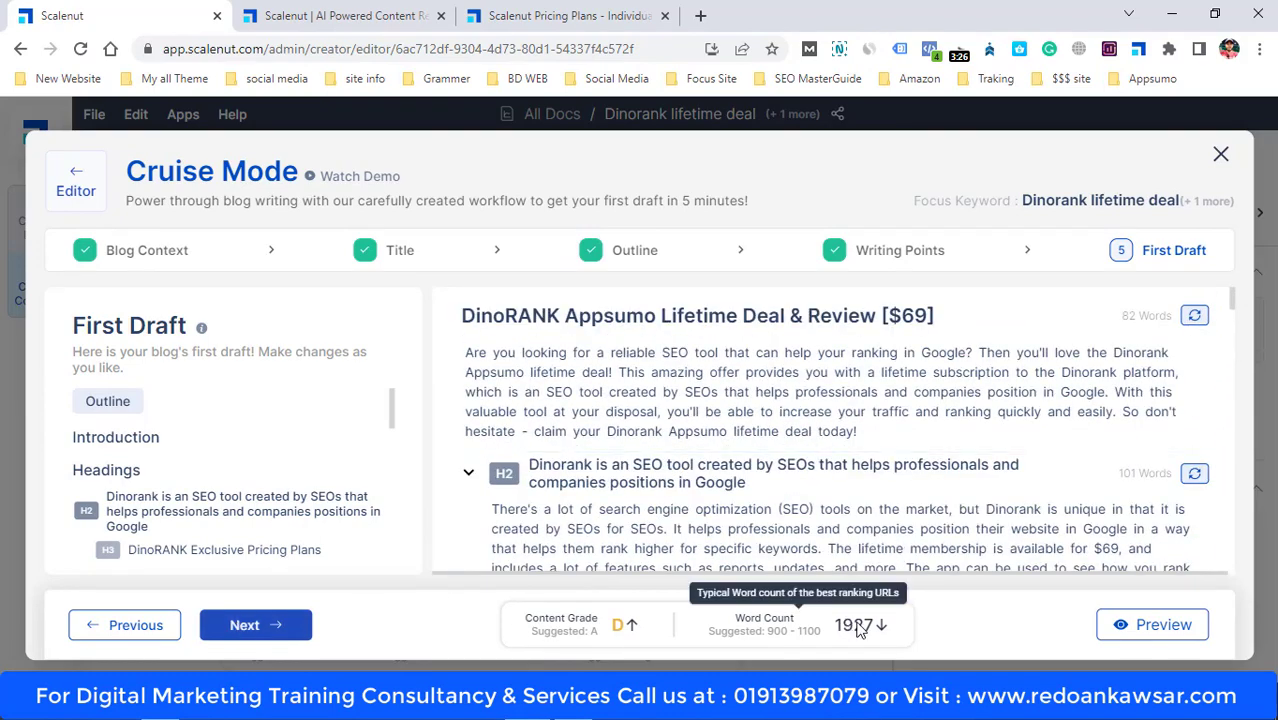
pyautogui.moveTo(603, 641)
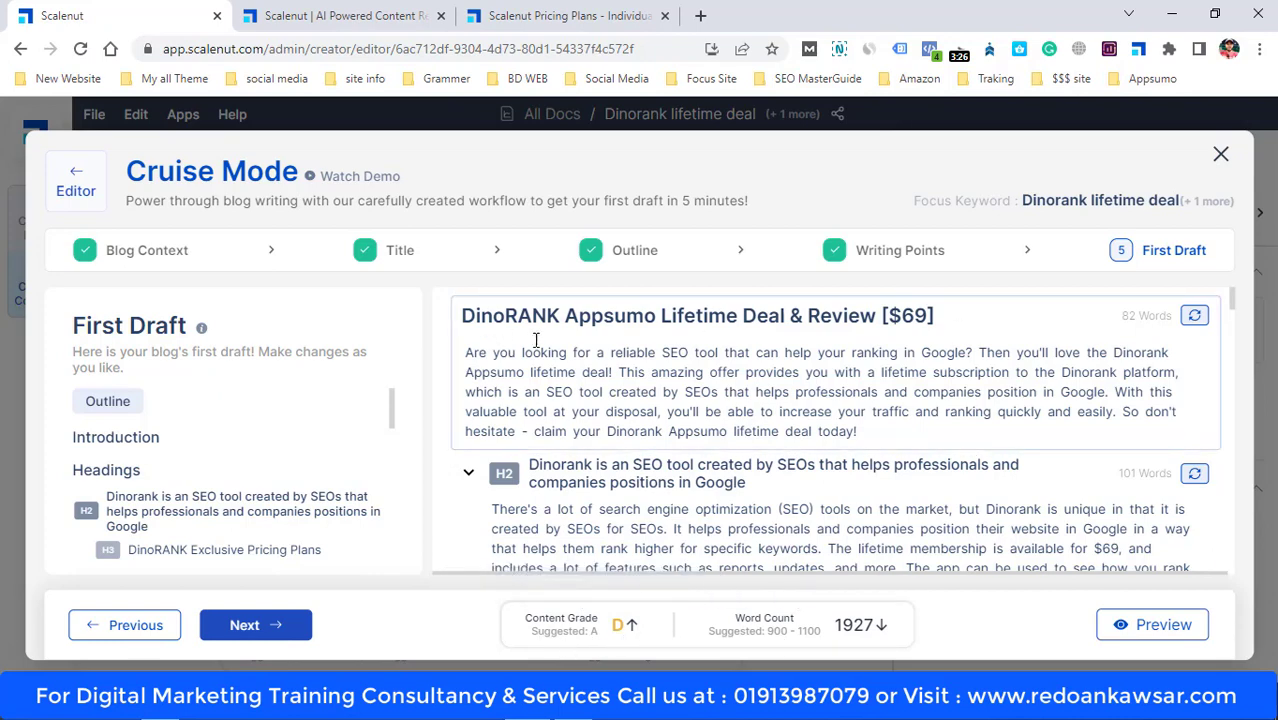
pyautogui.scroll(-1, 855, 398)
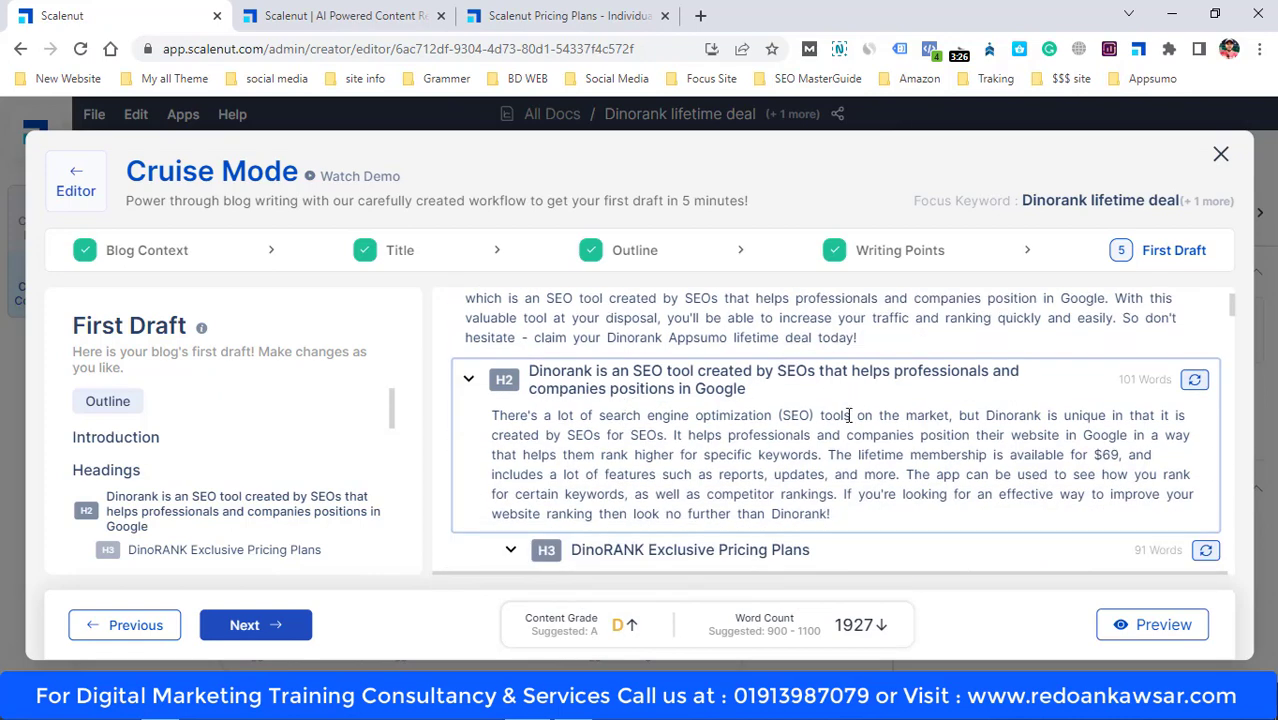
pyautogui.scroll(-1, 1065, 412)
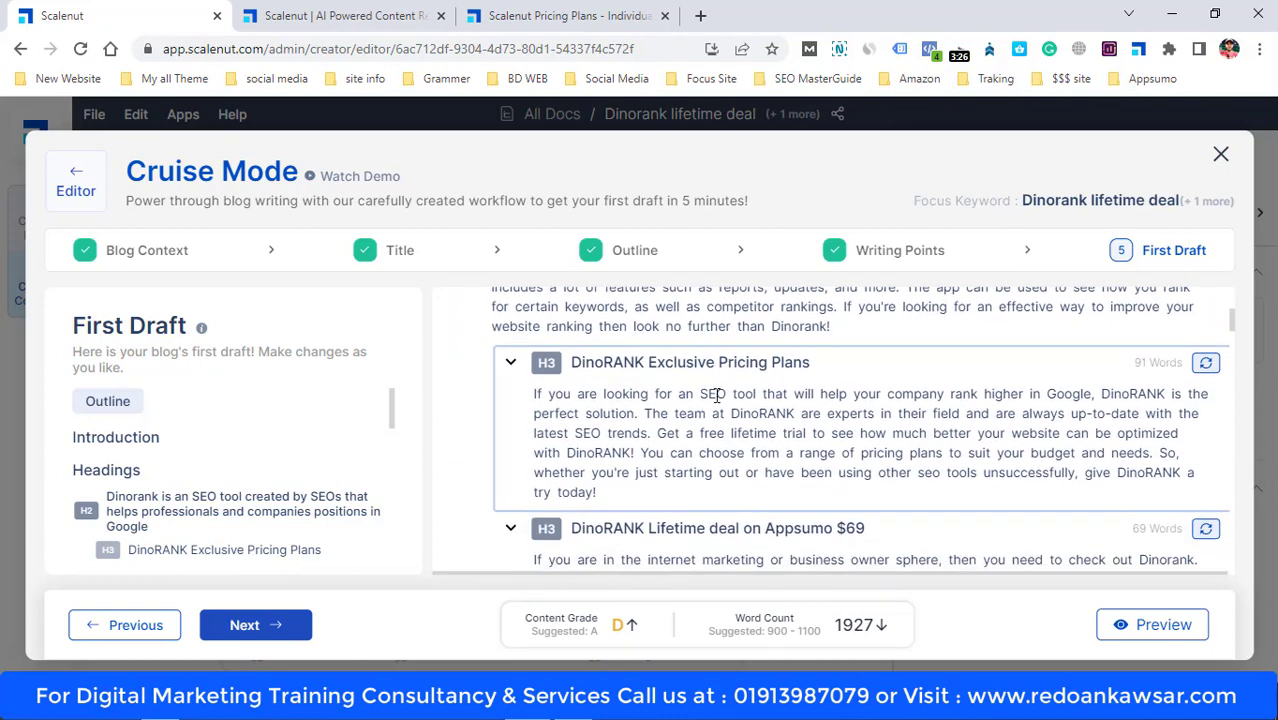
pyautogui.scroll(-2, 1030, 400)
pyautogui.scroll(-6, 840, 452)
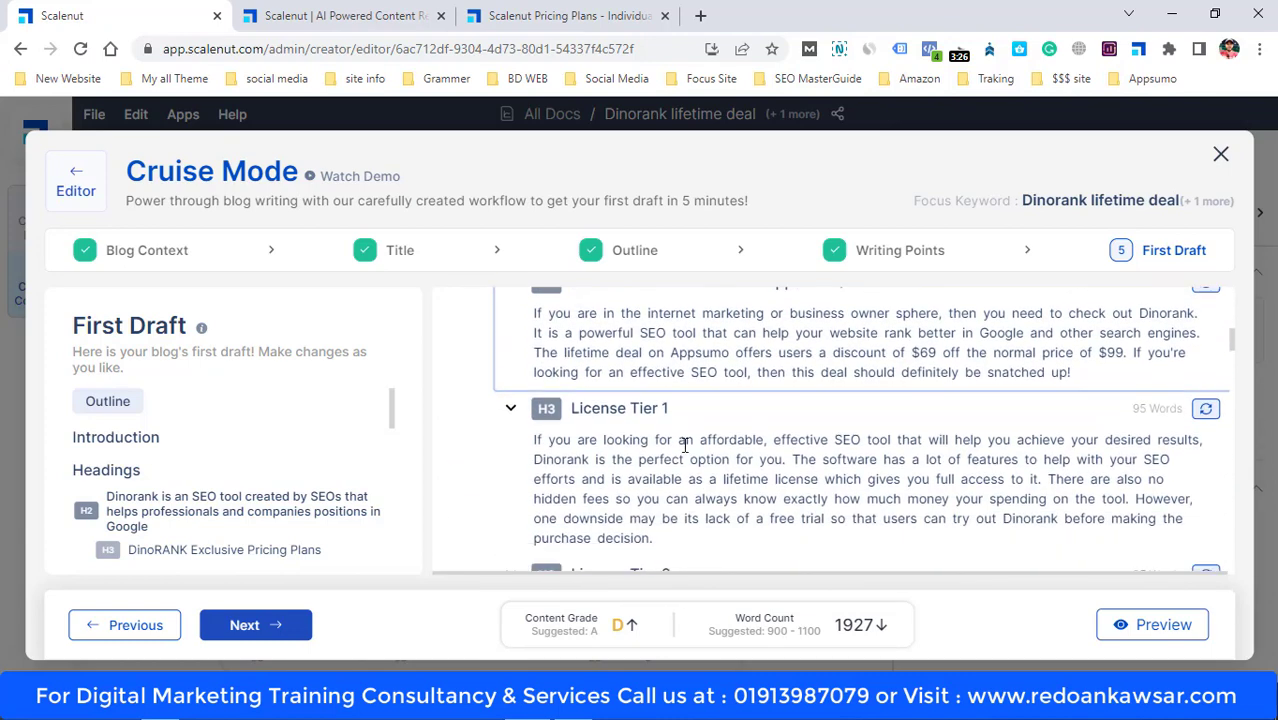
pyautogui.scroll(-3, 684, 445)
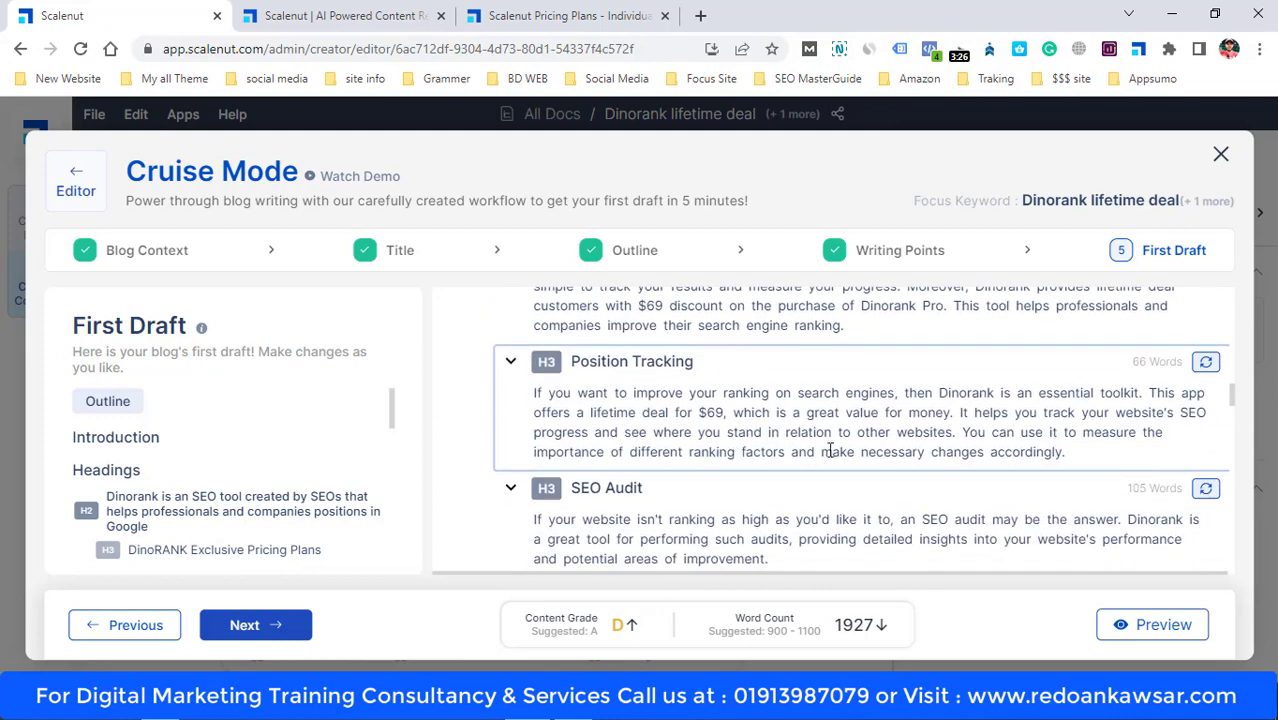
pyautogui.scroll(2, 1198, 423)
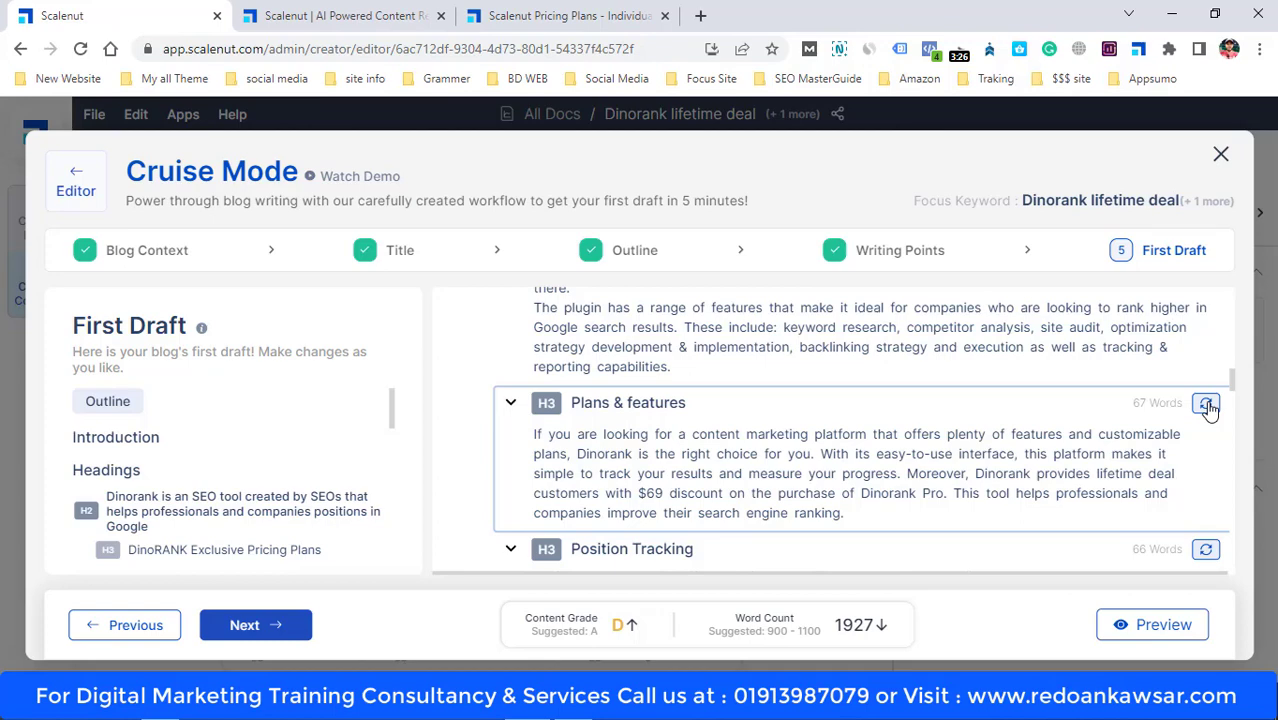
# Finish the first draft stage and export the previewed draft to the editor
pyautogui.click(263, 637)
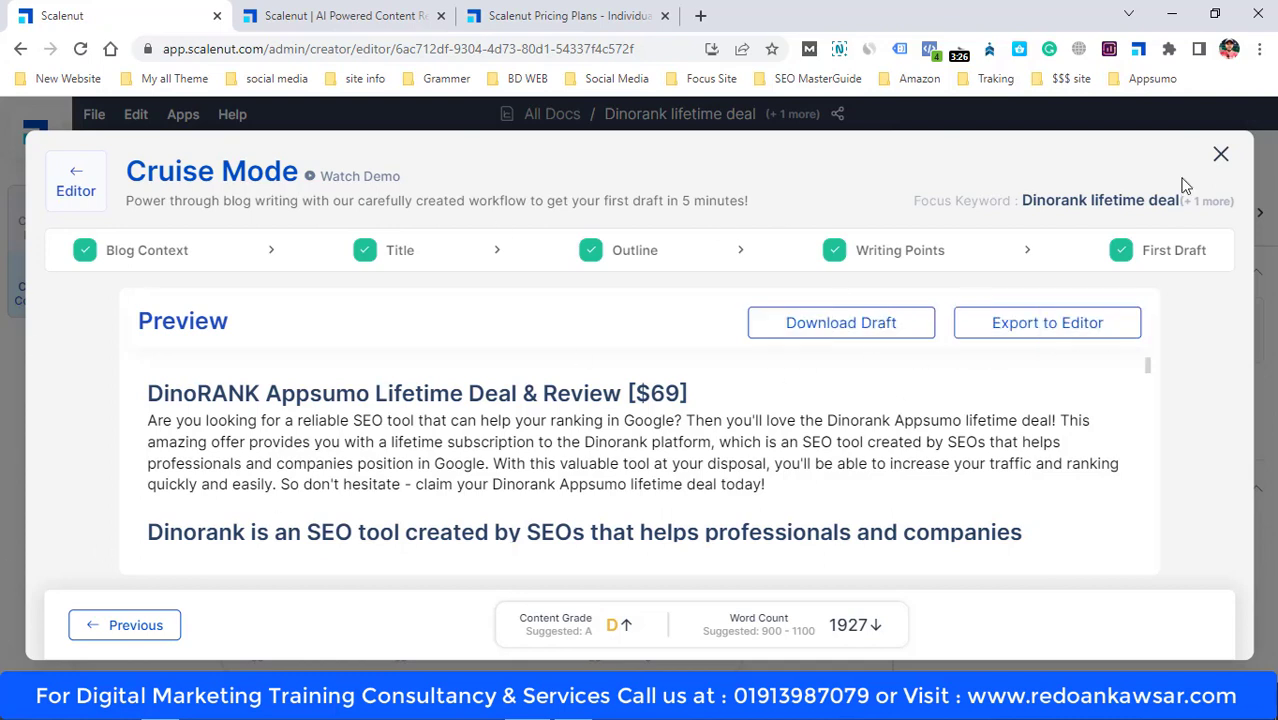
pyautogui.click(1081, 338)
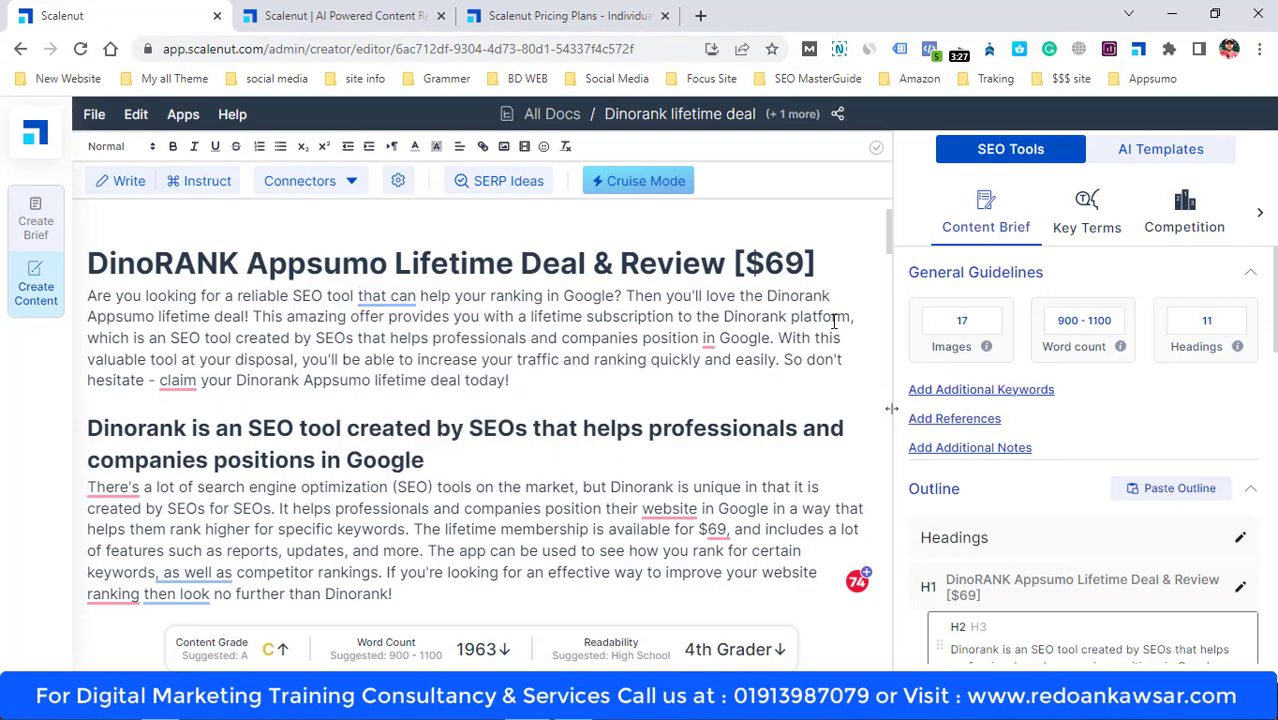
# Examine the exported article's content brief, including its general guidelines, heading outline and frequently asked questions
pyautogui.scroll(-2, 1066, 518)
pyautogui.scroll(-8, 1066, 518)
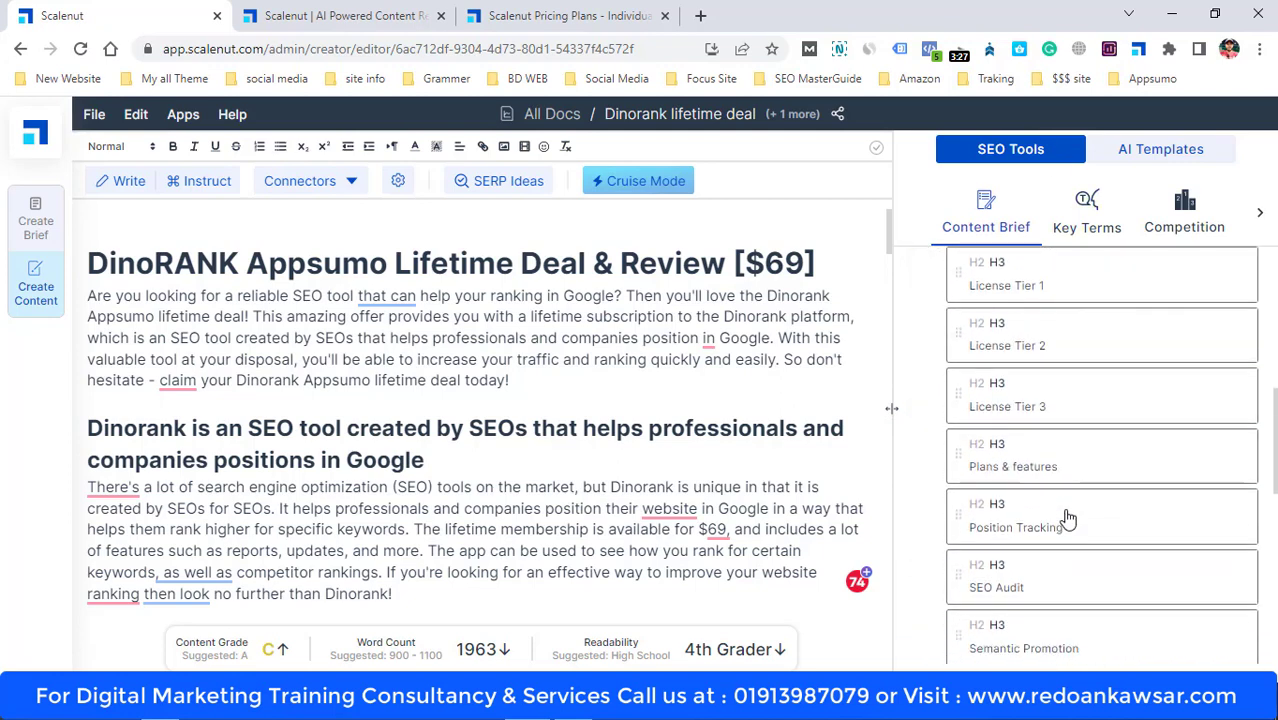
pyautogui.scroll(-1, 1010, 530)
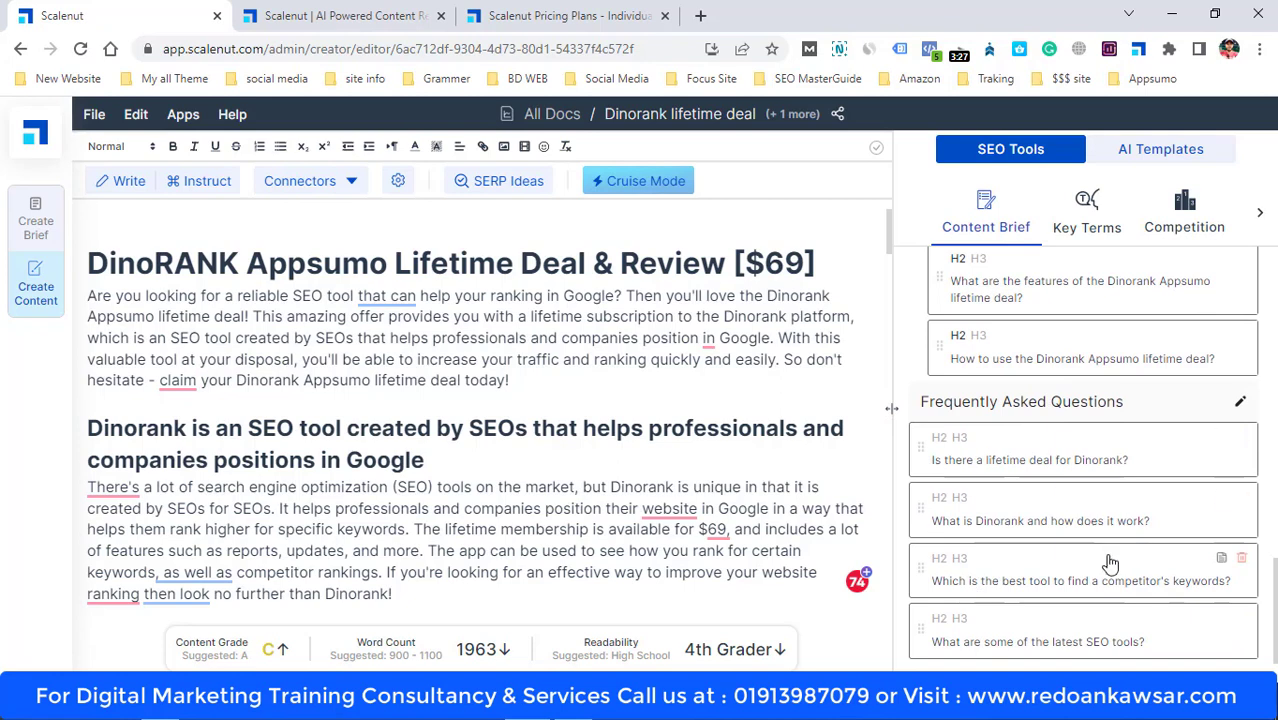
pyautogui.scroll(15, 1107, 556)
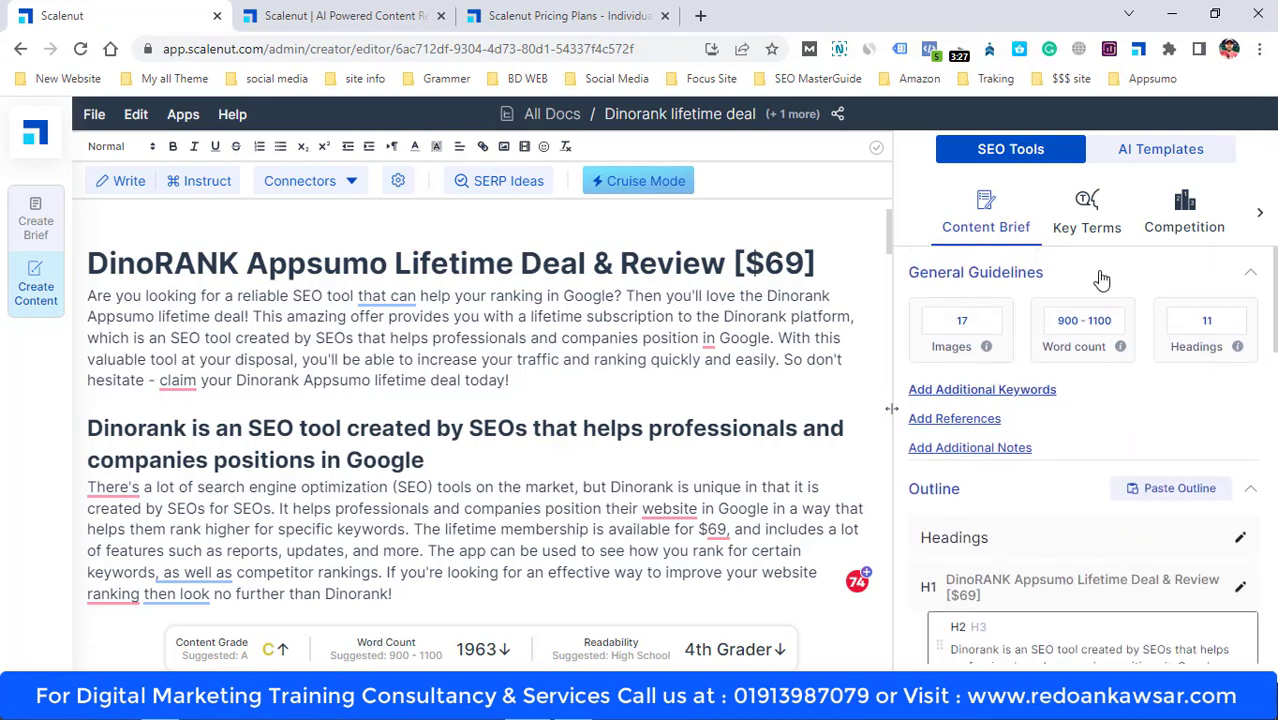
# Examine the article's key terms, comparing their usage counts, recommended ranges and importance scores with the content grade
pyautogui.click(1092, 216)
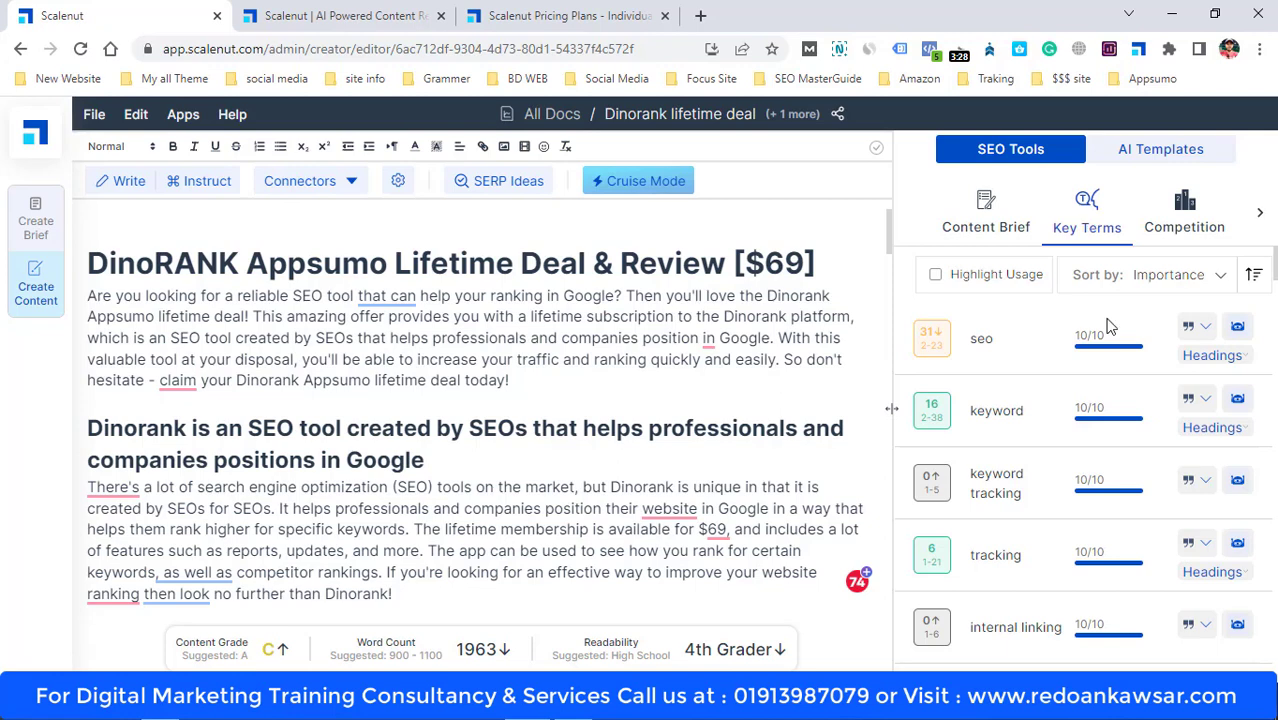
pyautogui.scroll(-2, 1090, 430)
pyautogui.scroll(2, 1093, 452)
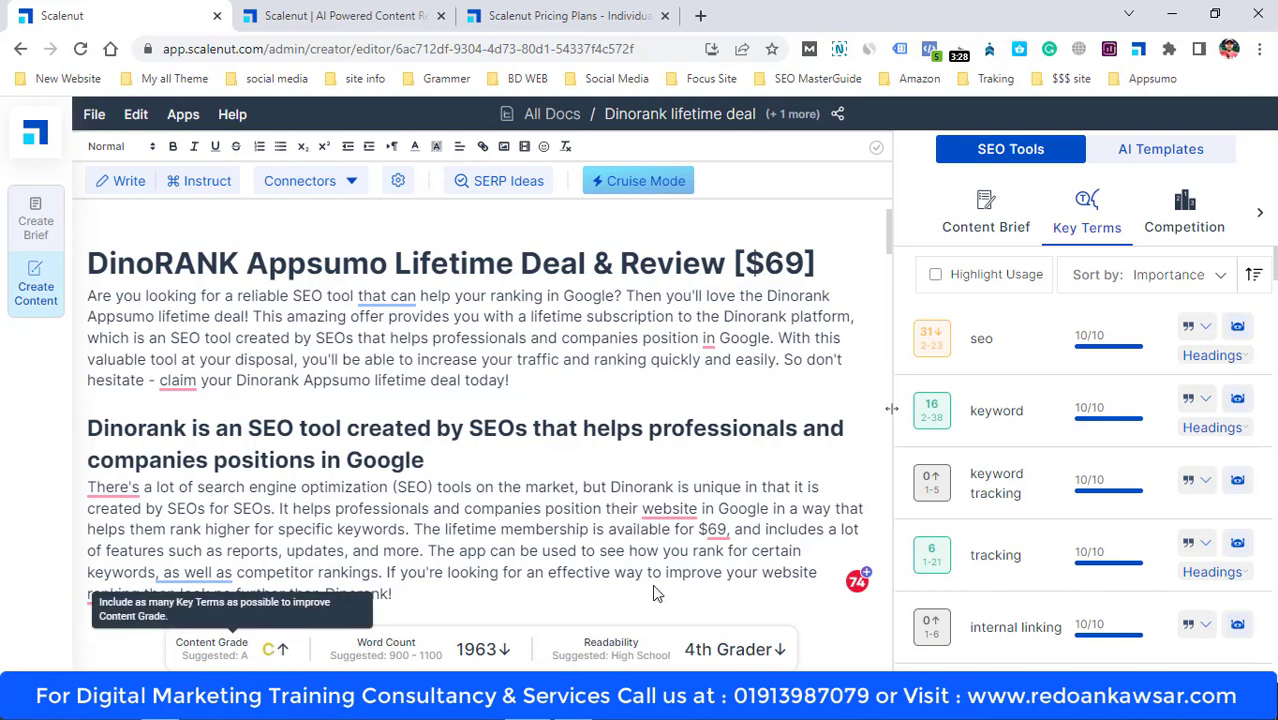
pyautogui.scroll(-1, 497, 308)
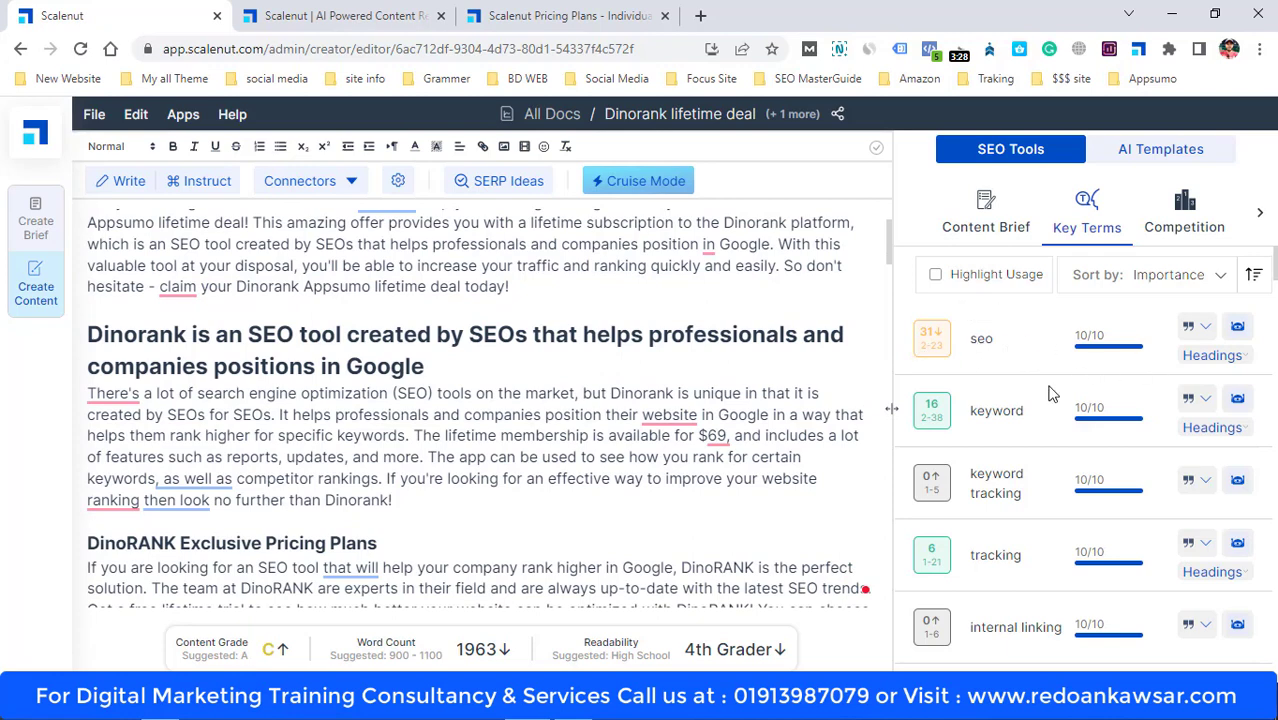
pyautogui.doubleClick(925, 334)
pyautogui.scroll(-10, 1113, 463)
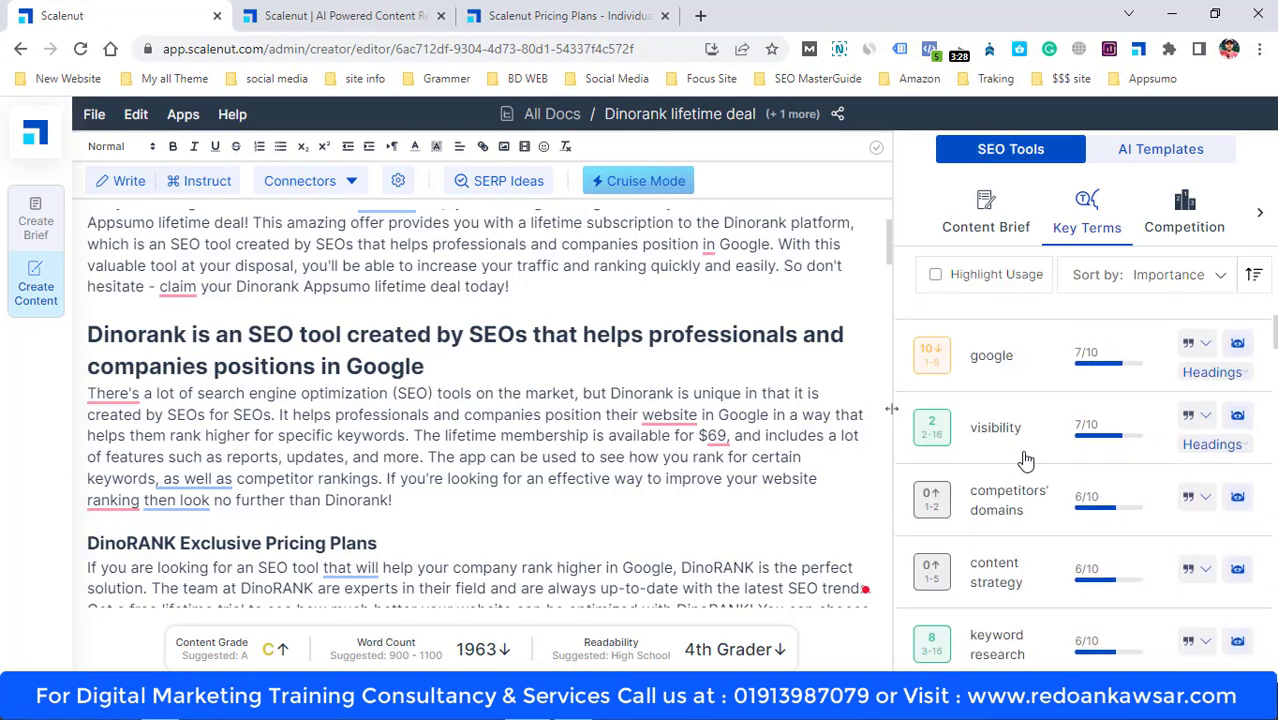
pyautogui.scroll(-12, 1020, 458)
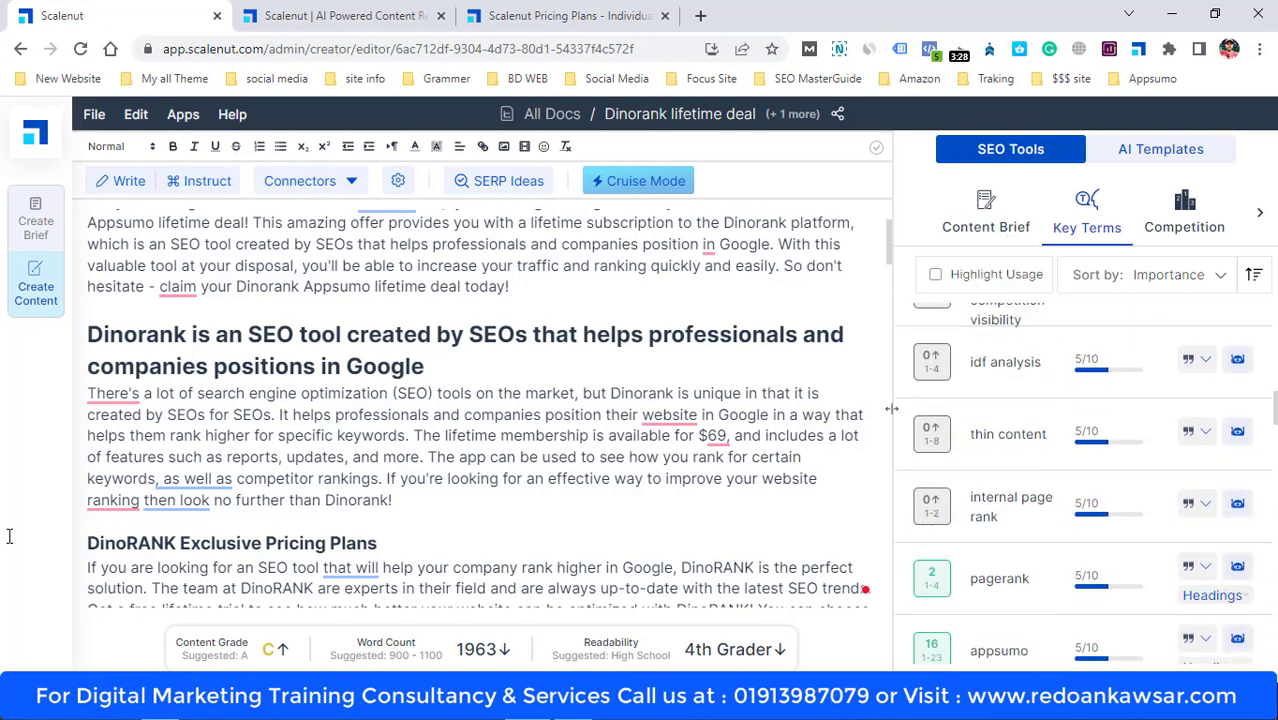
pyautogui.scroll(1, 850, 400)
pyautogui.scroll(12, 1036, 470)
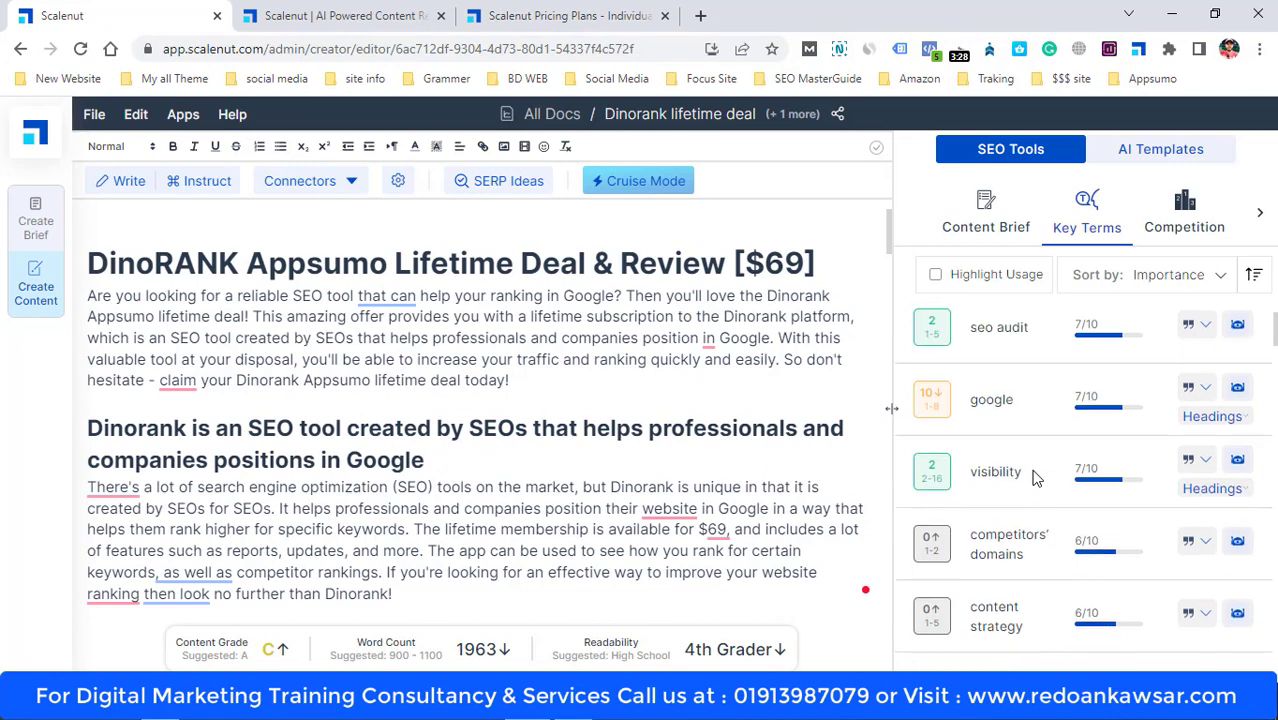
pyautogui.scroll(3, 1036, 478)
pyautogui.scroll(4, 1080, 588)
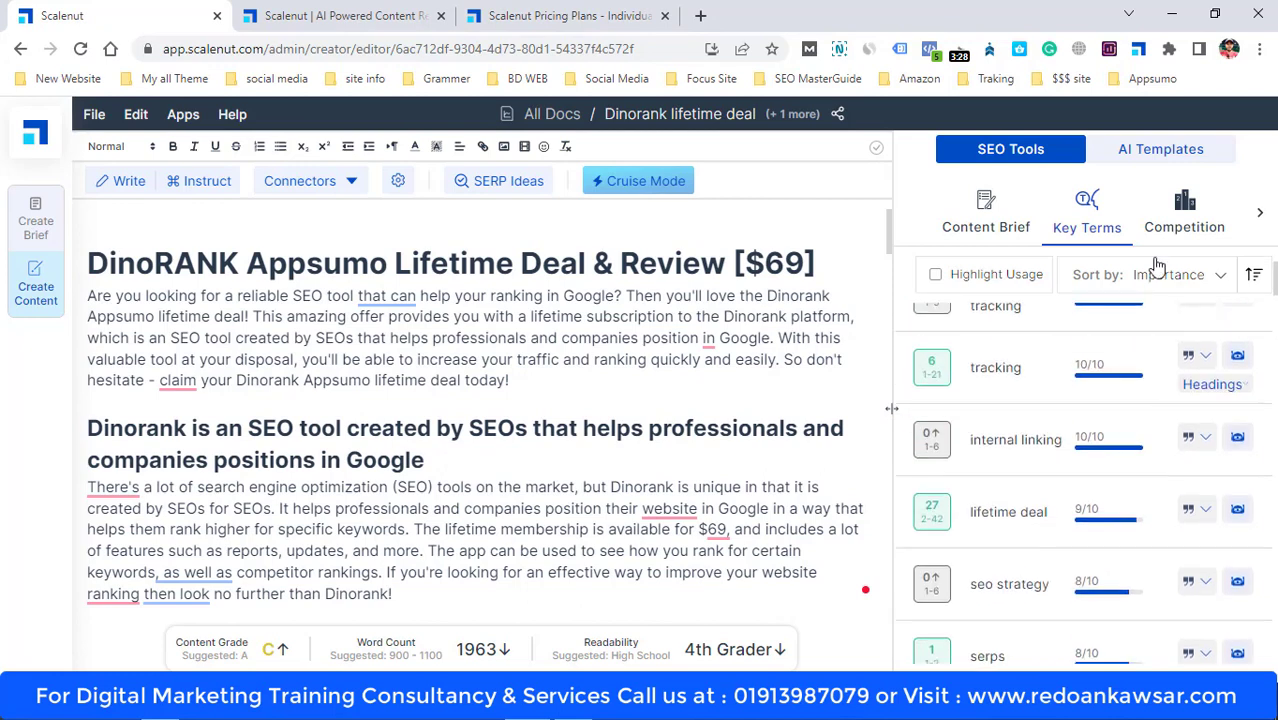
# Examine the competing pages for the keyword, comparing their word counts and content grades with the article's
pyautogui.click(1184, 228)
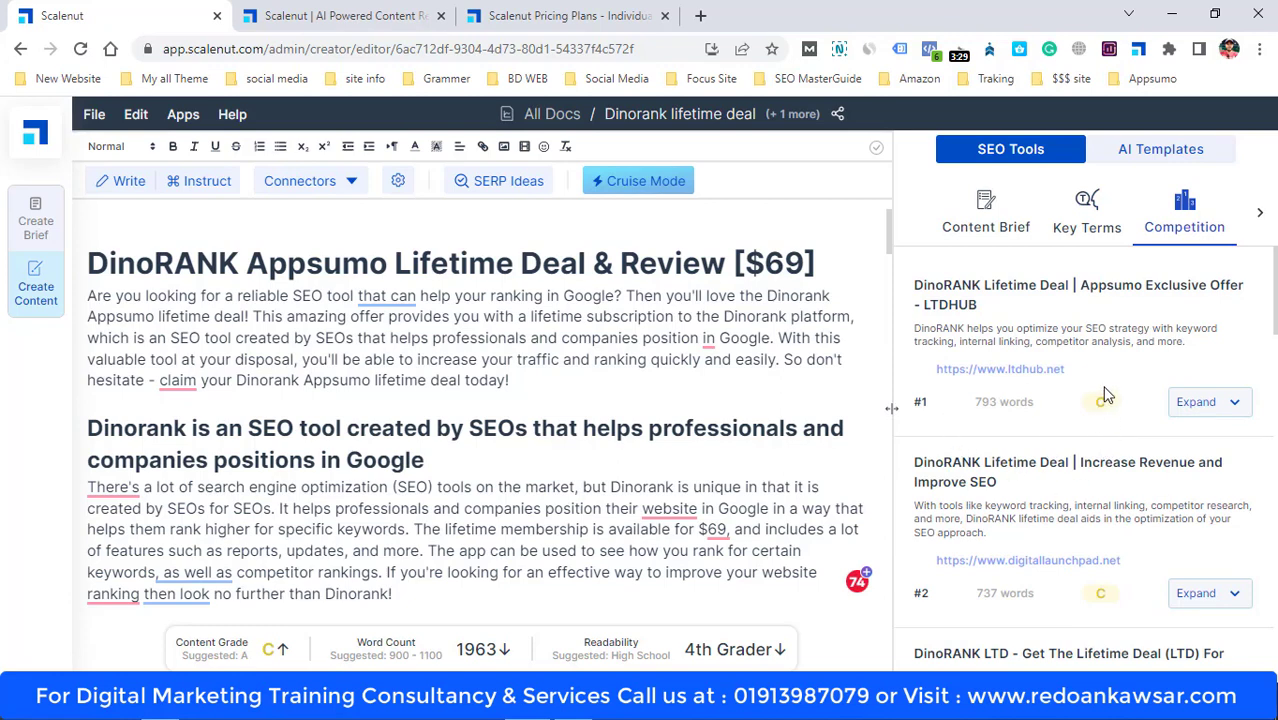
pyautogui.scroll(-4, 1100, 400)
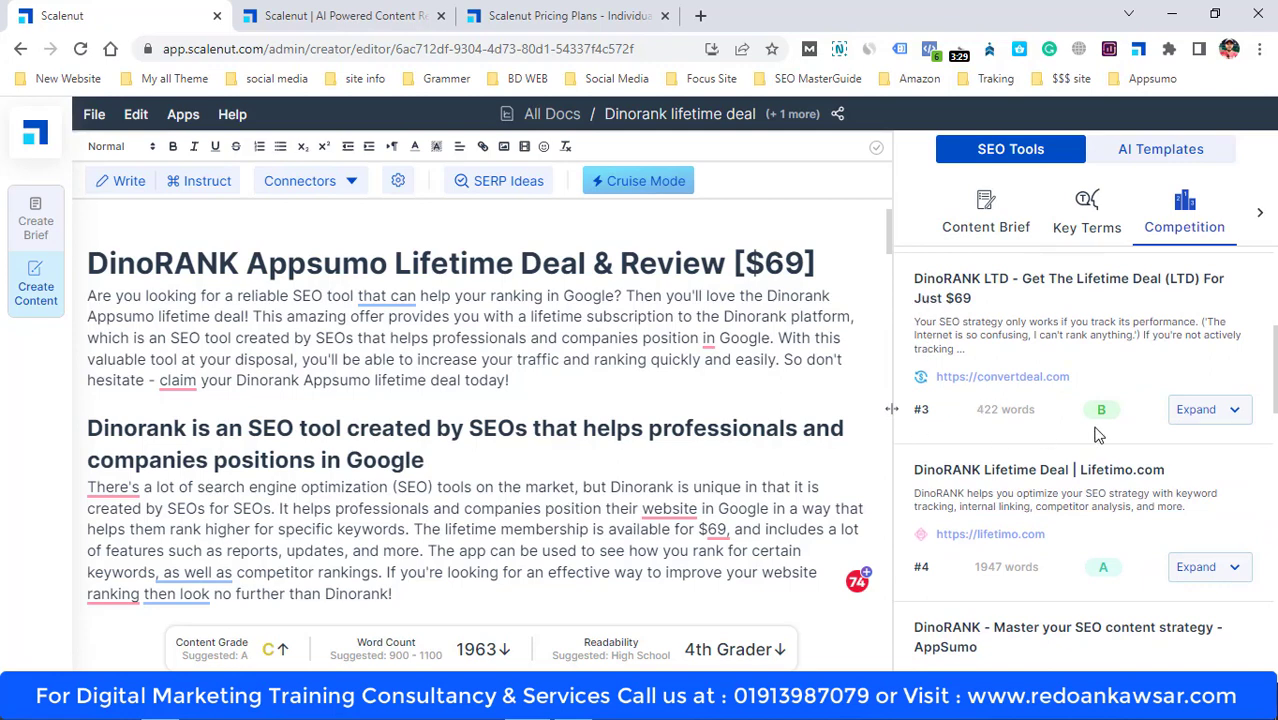
pyautogui.scroll(4, 1090, 420)
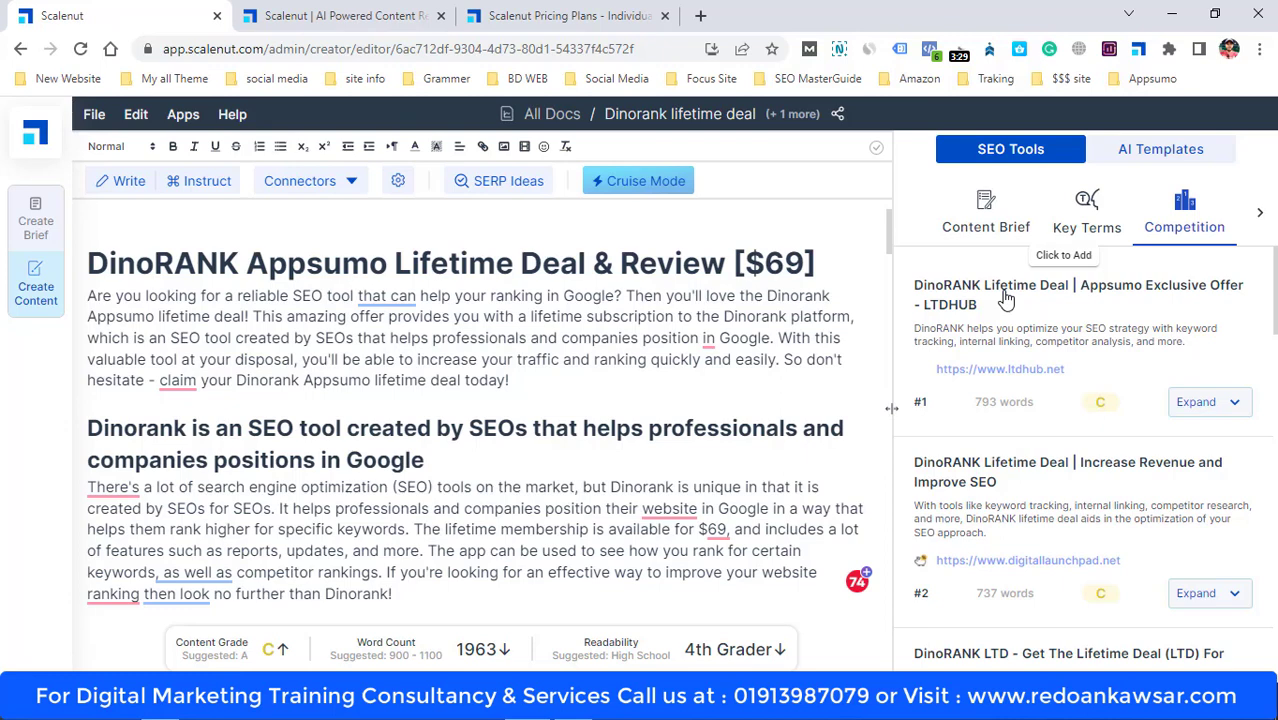
pyautogui.scroll(-3, 1061, 405)
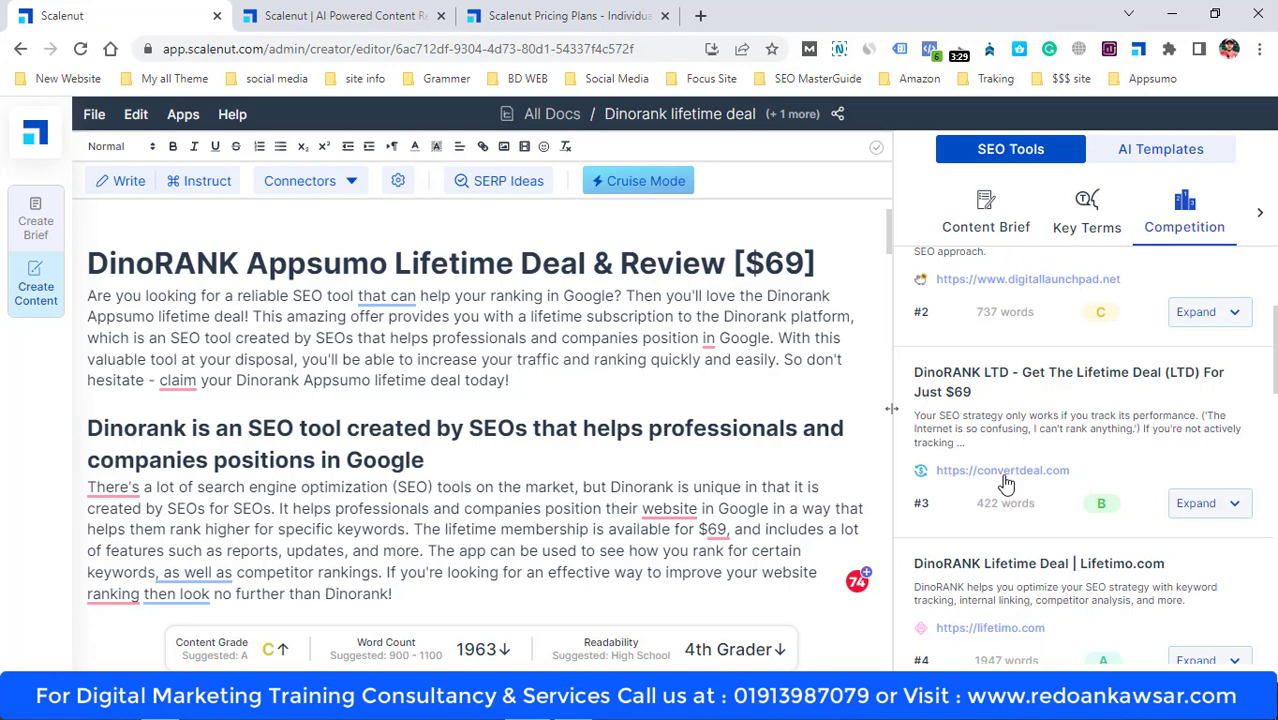
pyautogui.moveTo(972, 505); pyautogui.dragTo(1043, 512)
pyautogui.scroll(-1, 1036, 497)
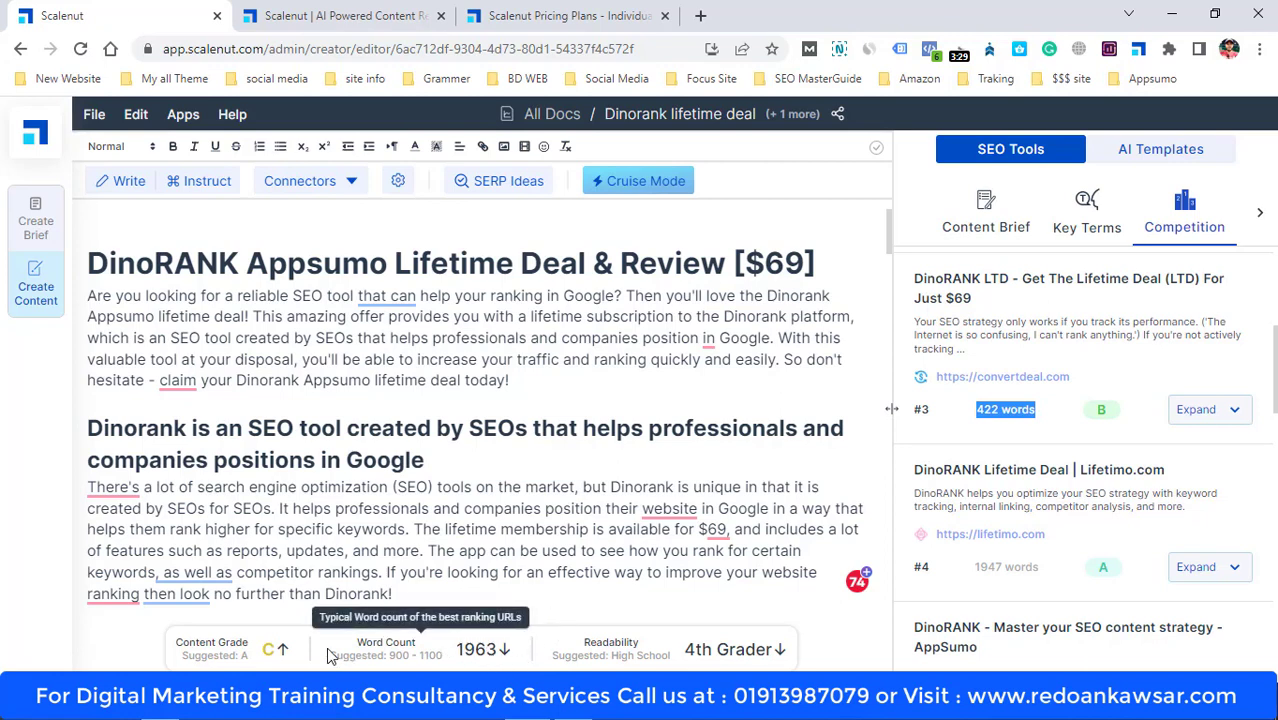
# Look through the suggested questions from all sources, and return to the article's content brief
pyautogui.click(1256, 212)
pyautogui.click(1188, 210)
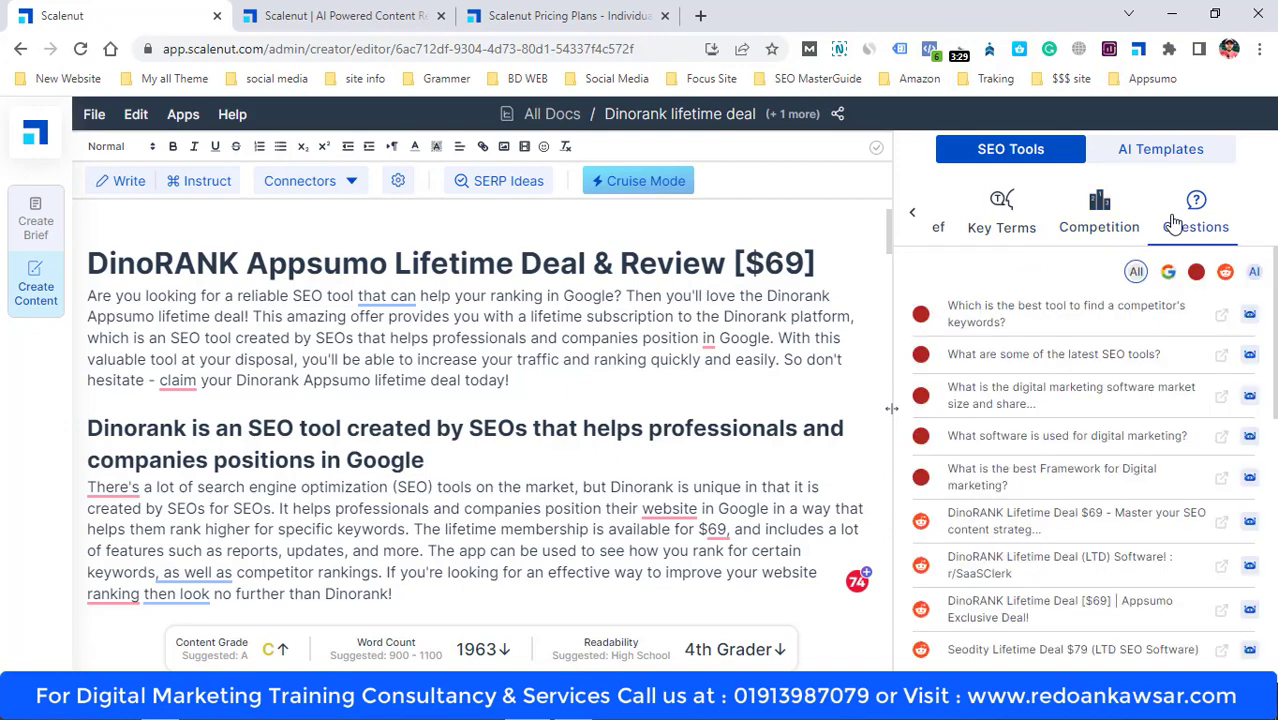
pyautogui.scroll(-5, 1085, 330)
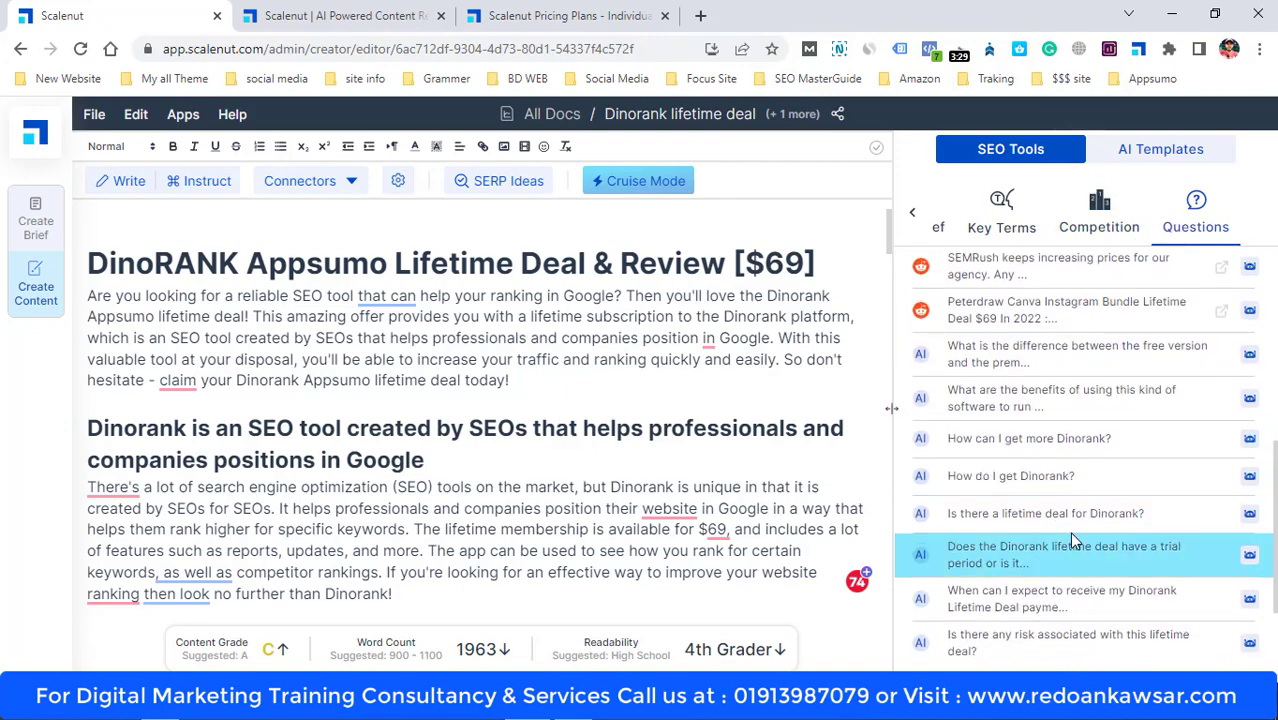
pyautogui.scroll(5, 1070, 530)
pyautogui.click(914, 214)
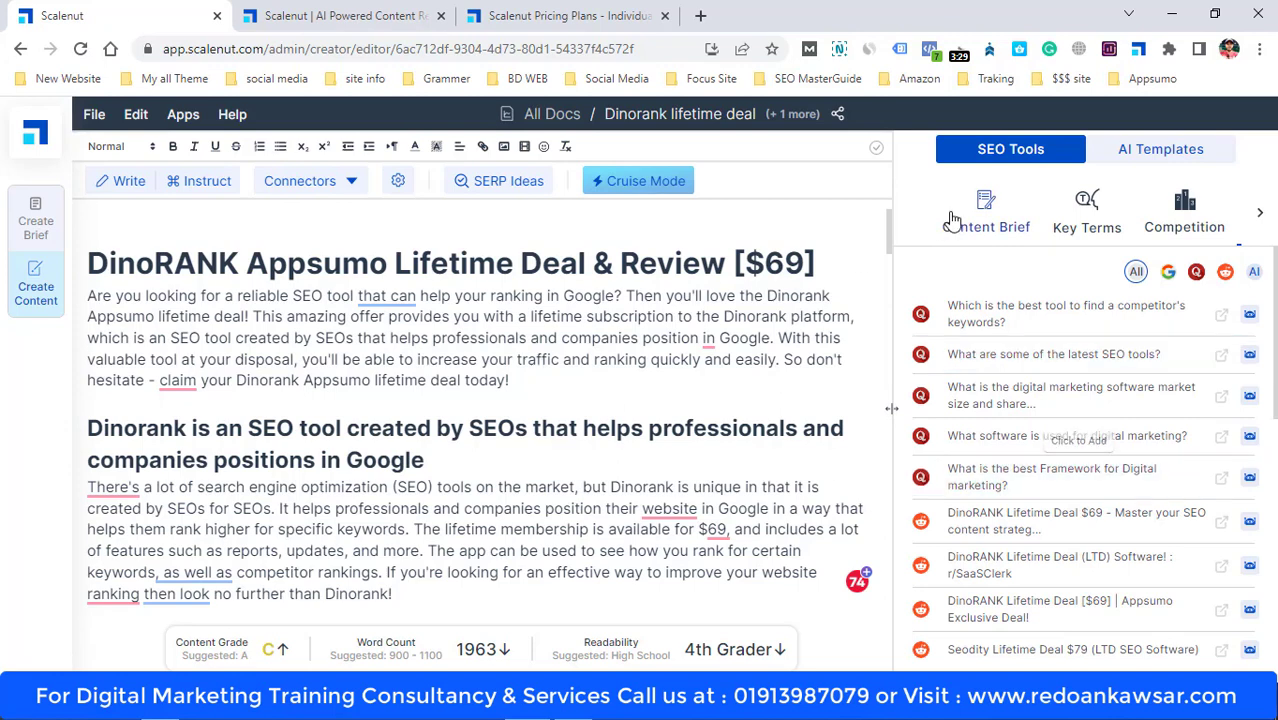
pyautogui.click(955, 218)
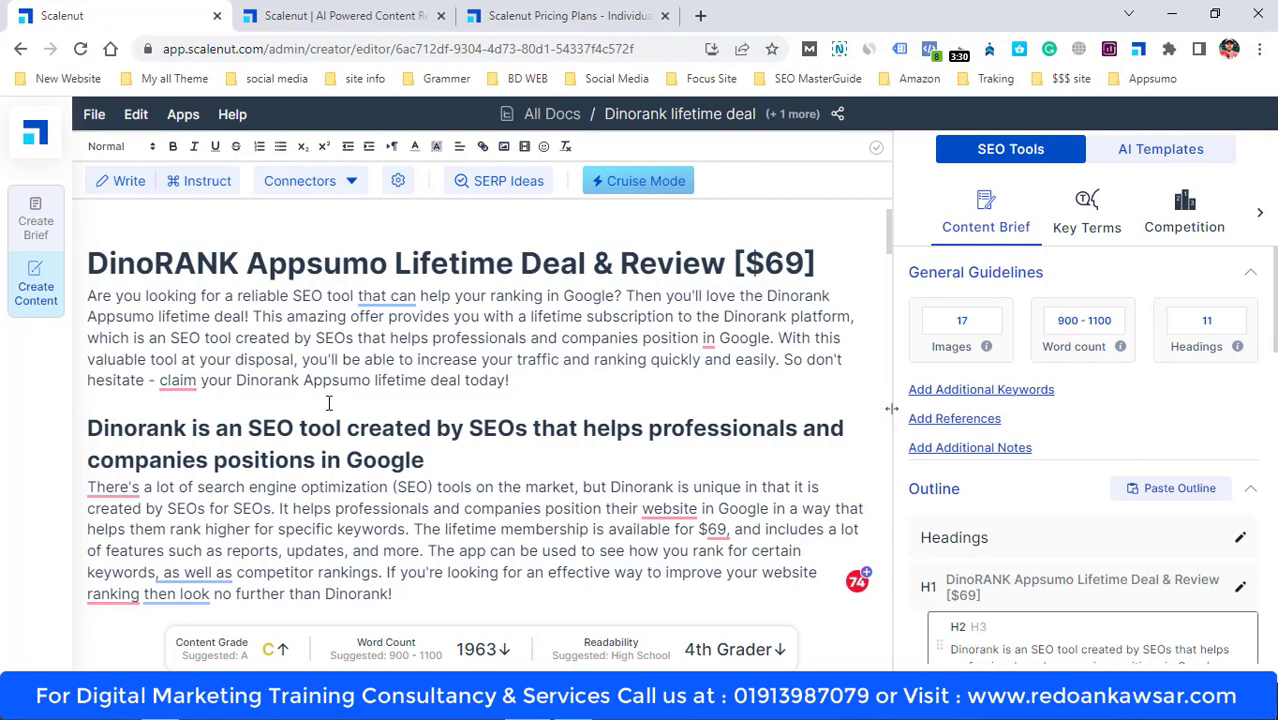
# Add blank lines below the "DinoRANK Exclusive Pricing Plans" heading and have the AI tools write about that heading
pyautogui.click(232, 114)
pyautogui.click(450, 233)
pyautogui.scroll(-2, 456, 462)
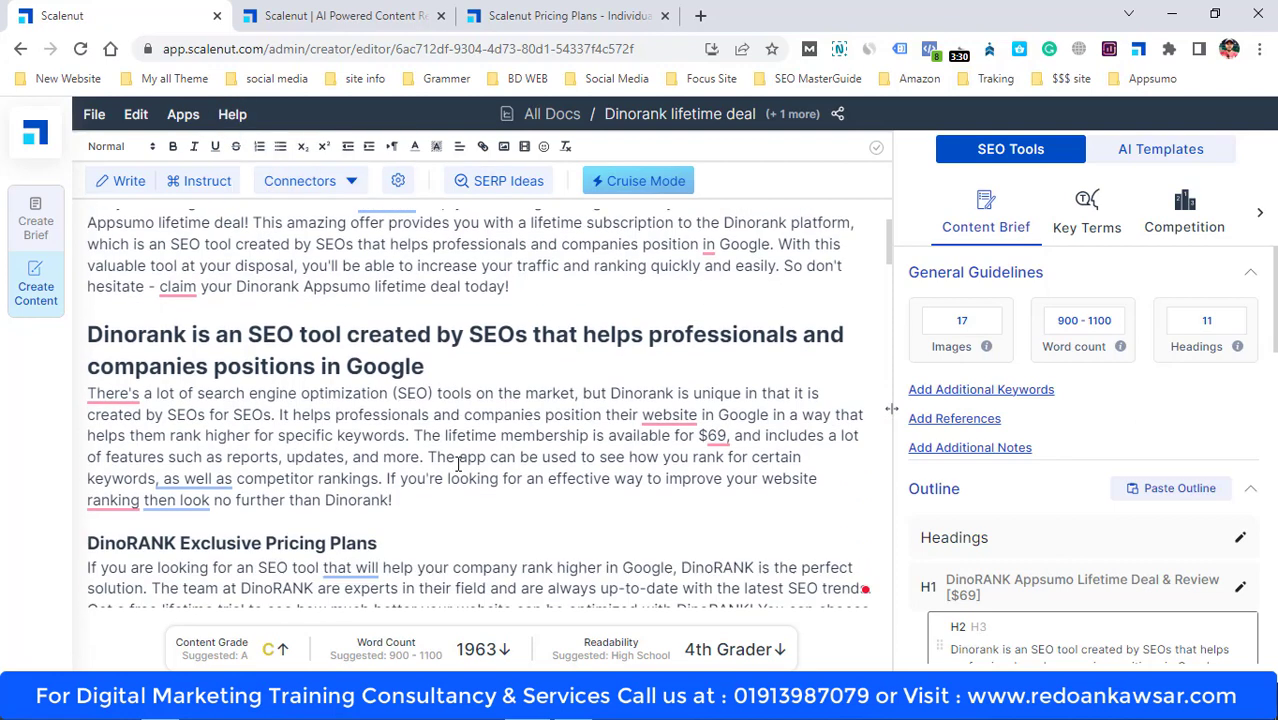
pyautogui.click(401, 450)
pyautogui.press('Return')
pyautogui.press('Return')
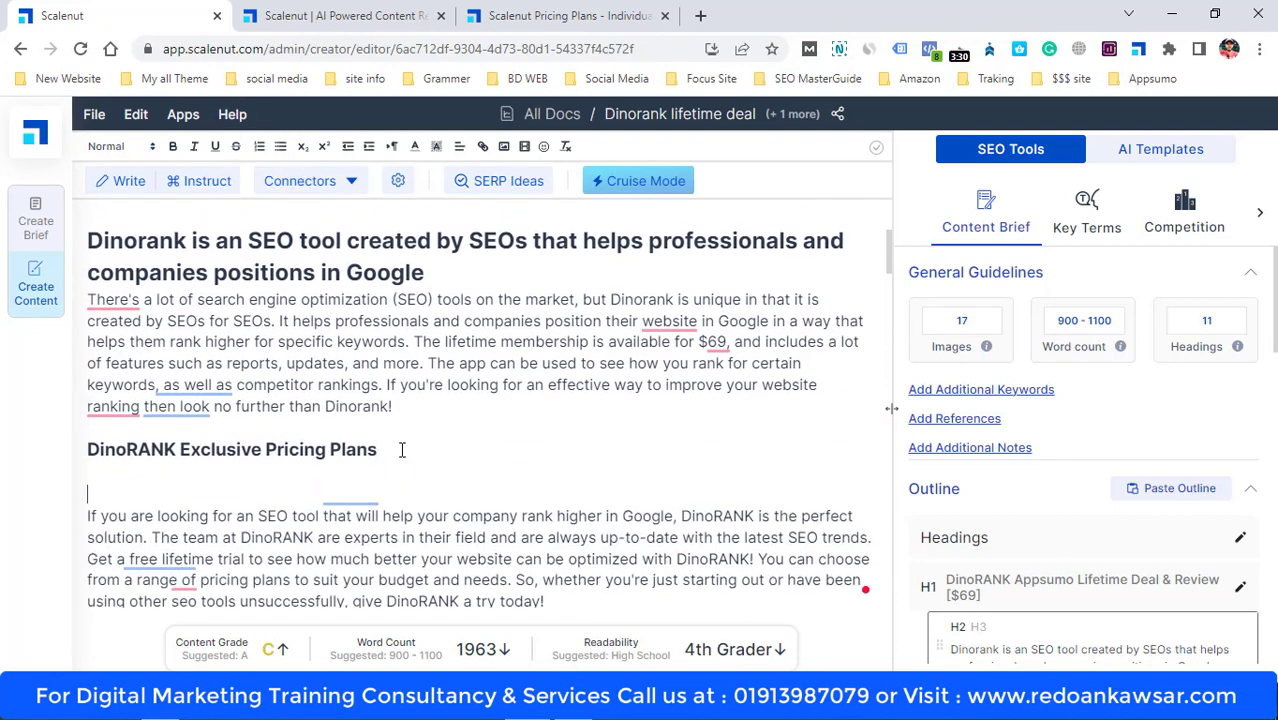
pyautogui.moveTo(87, 449); pyautogui.dragTo(438, 449)
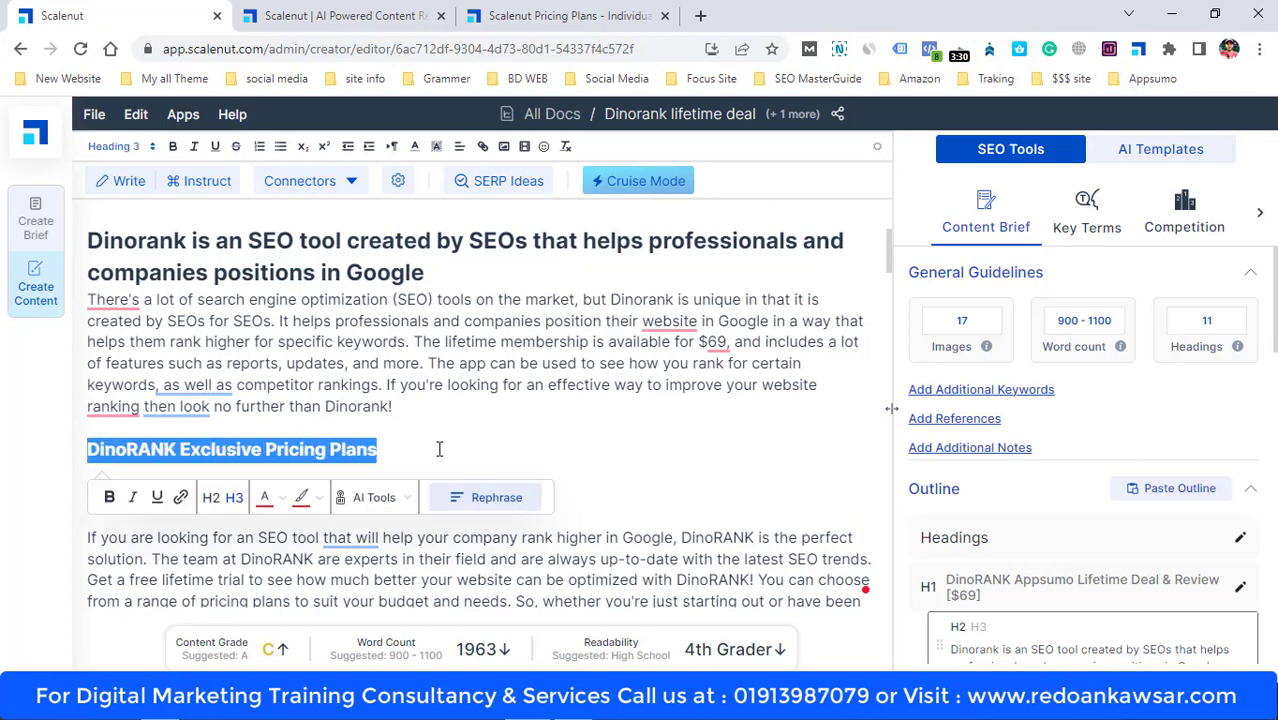
pyautogui.click(400, 498)
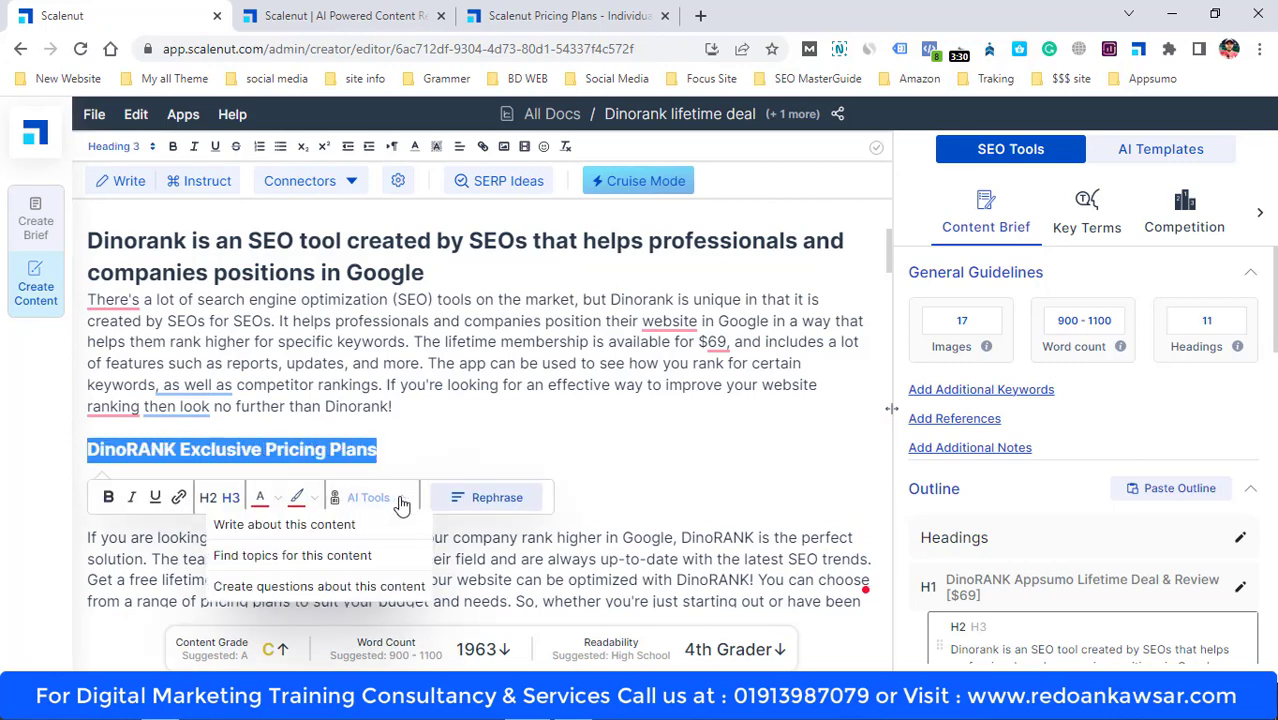
pyautogui.click(328, 527)
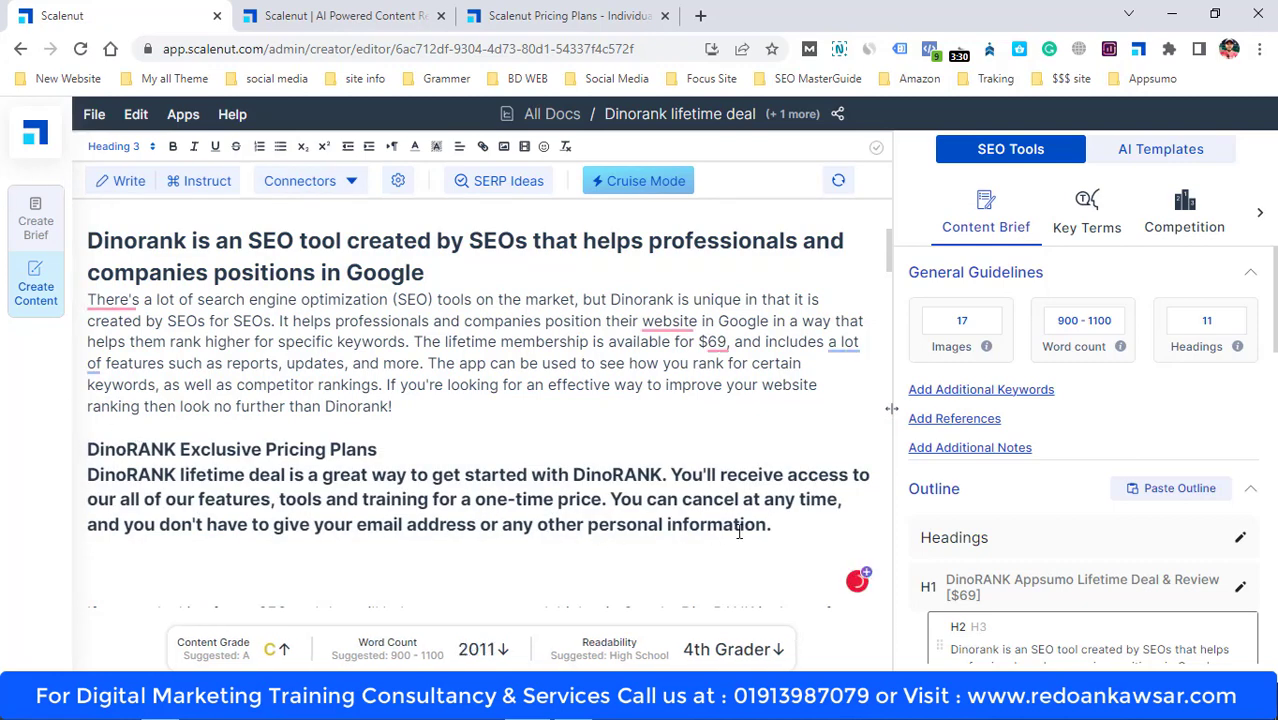
# Format the AI-written paragraph under "DinoRANK Exclusive Pricing Plans" as Normal text
pyautogui.moveTo(773, 525); pyautogui.dragTo(63, 462)
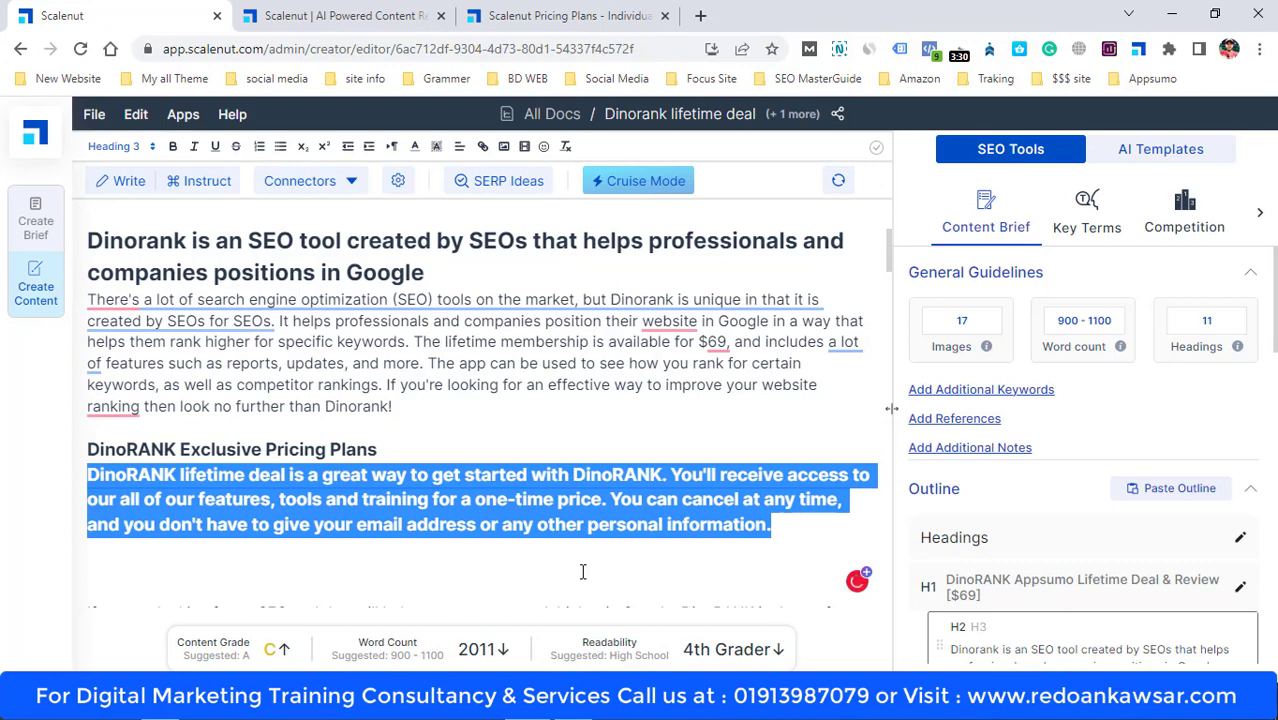
pyautogui.scroll(-2, 751, 368)
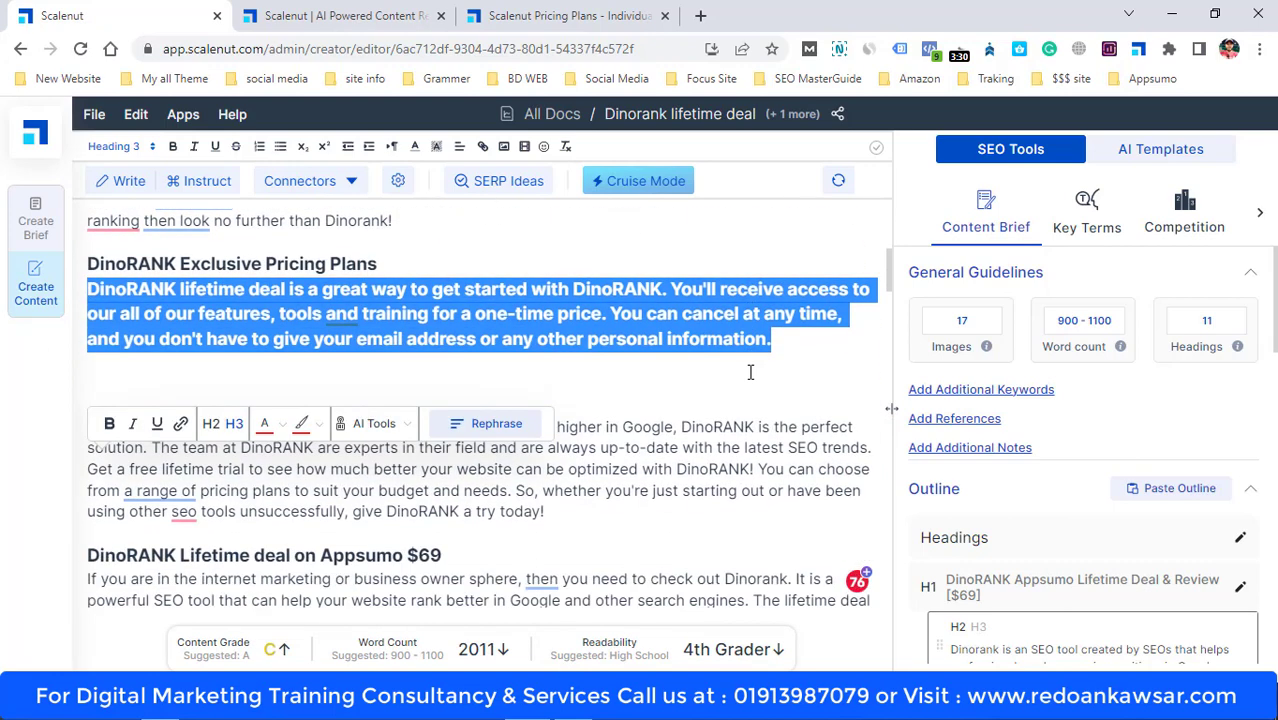
pyautogui.scroll(1, 753, 437)
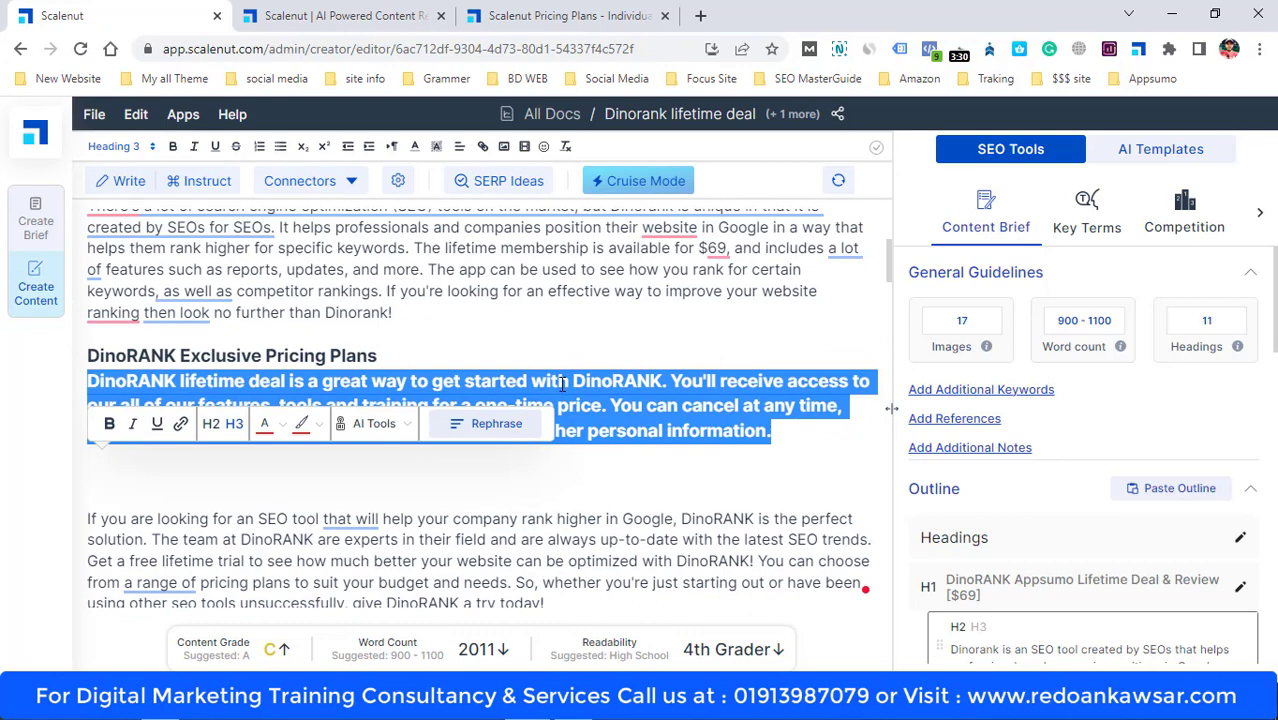
pyautogui.click(110, 147)
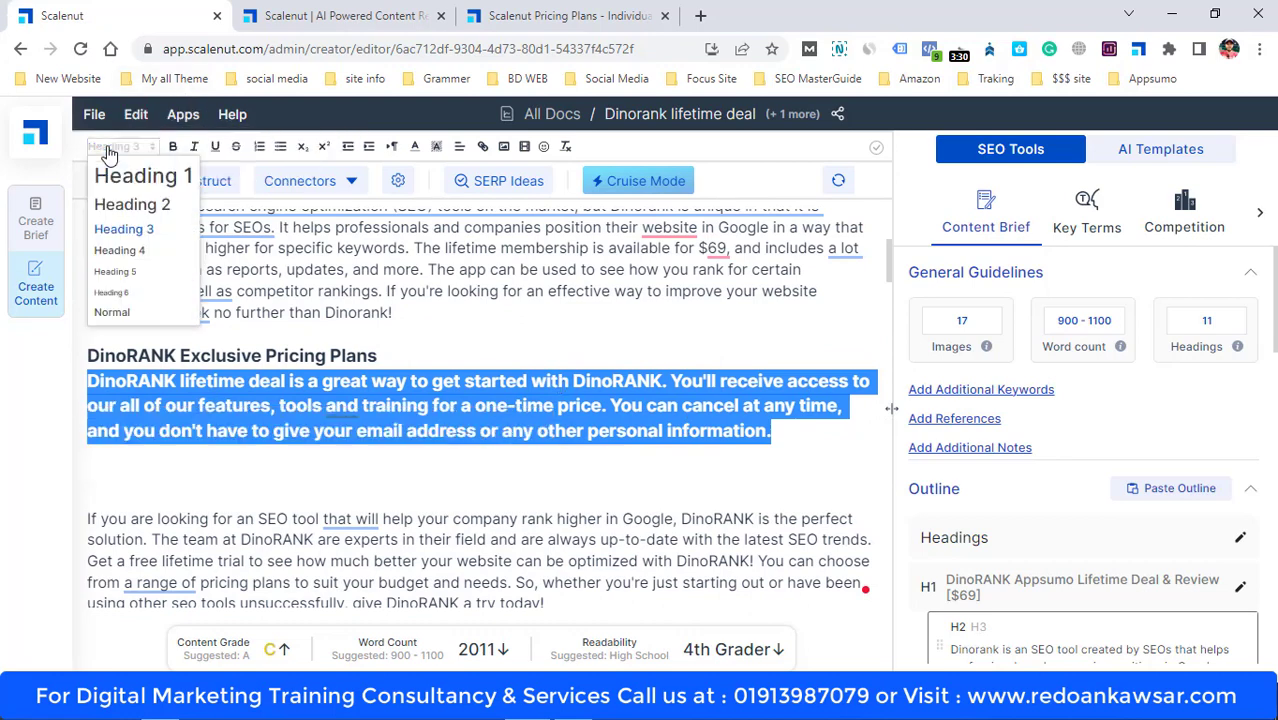
pyautogui.click(110, 314)
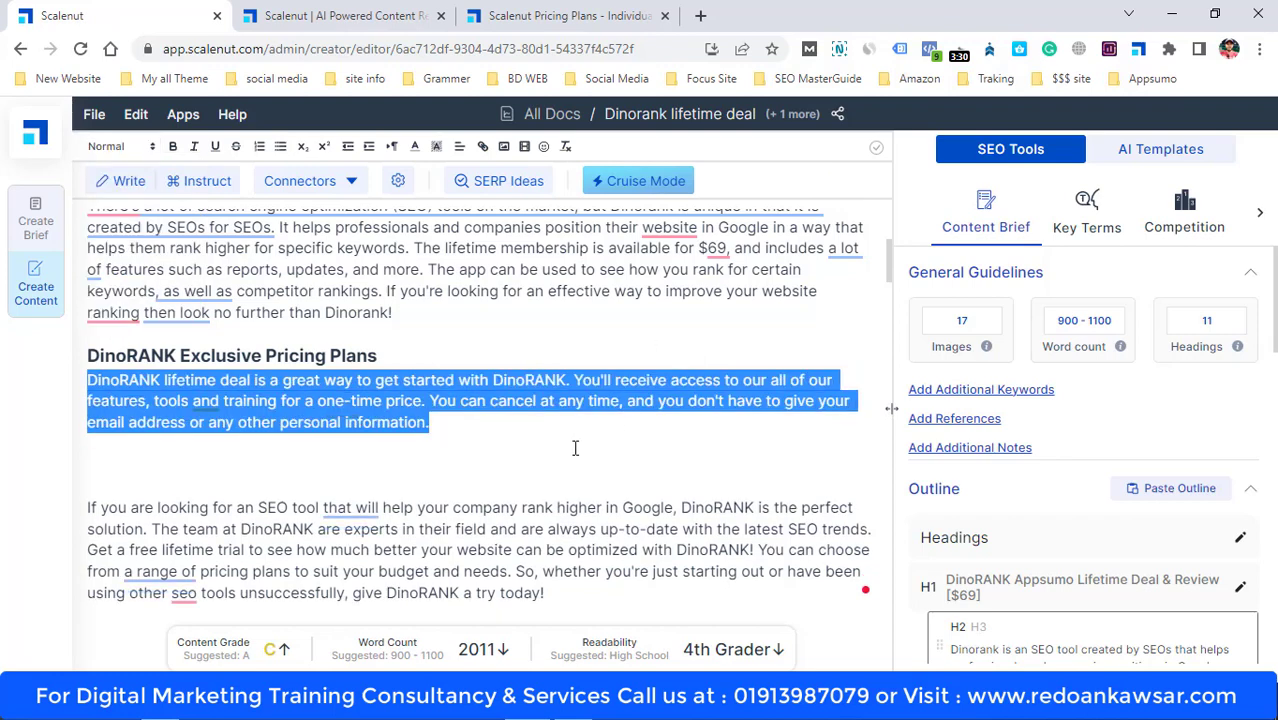
pyautogui.click(501, 437)
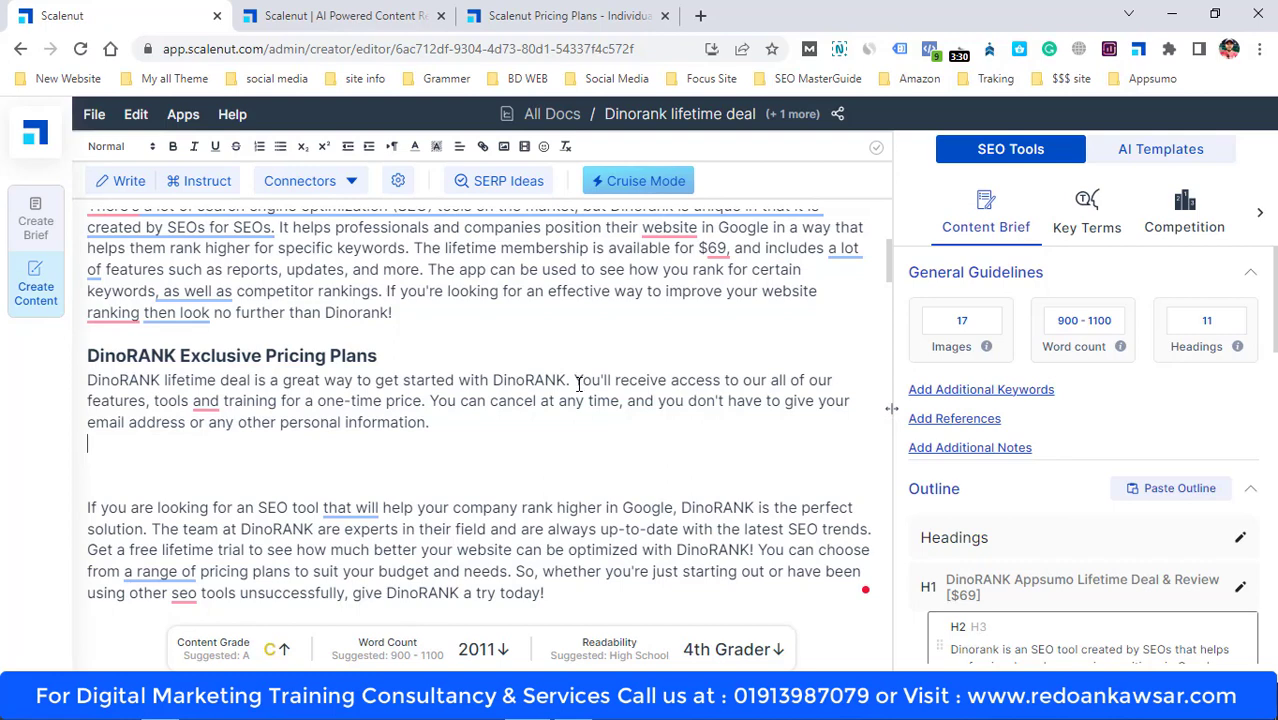
# Check the key terms' usage counts again and look over the article's license tier and introductory sections
pyautogui.scroll(-2, 544, 493)
pyautogui.click(1091, 218)
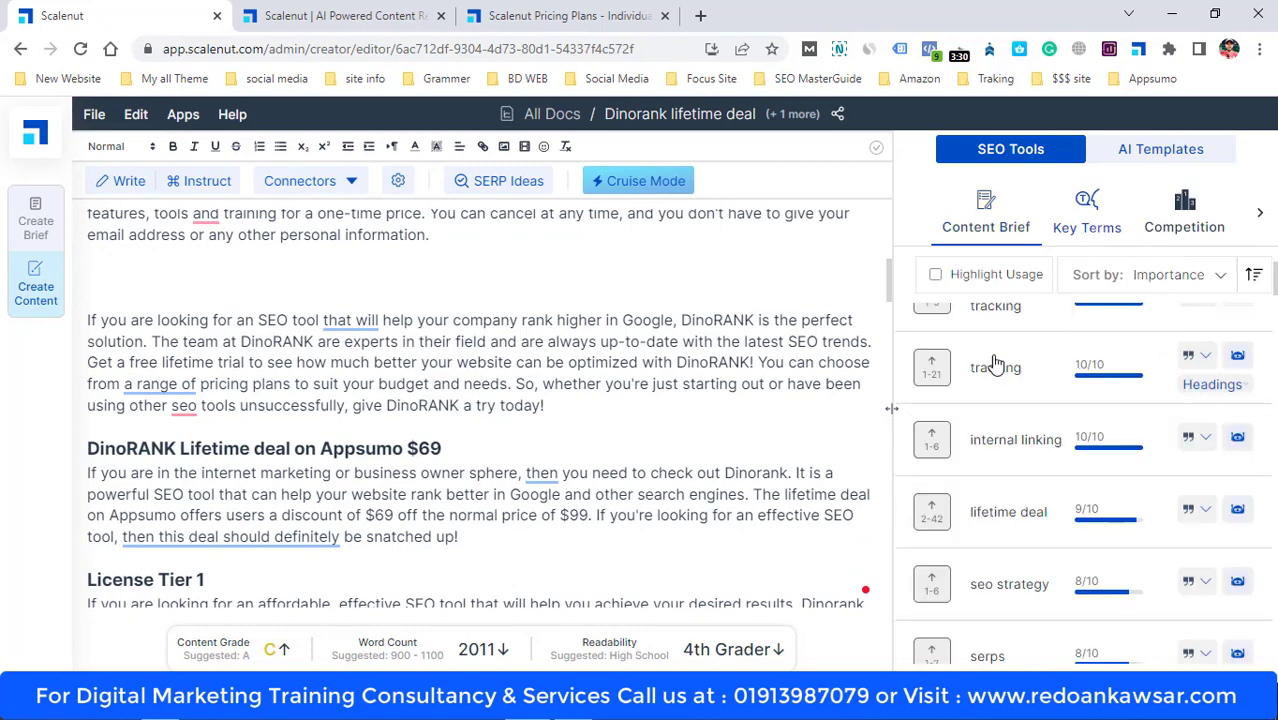
pyautogui.scroll(-3, 578, 453)
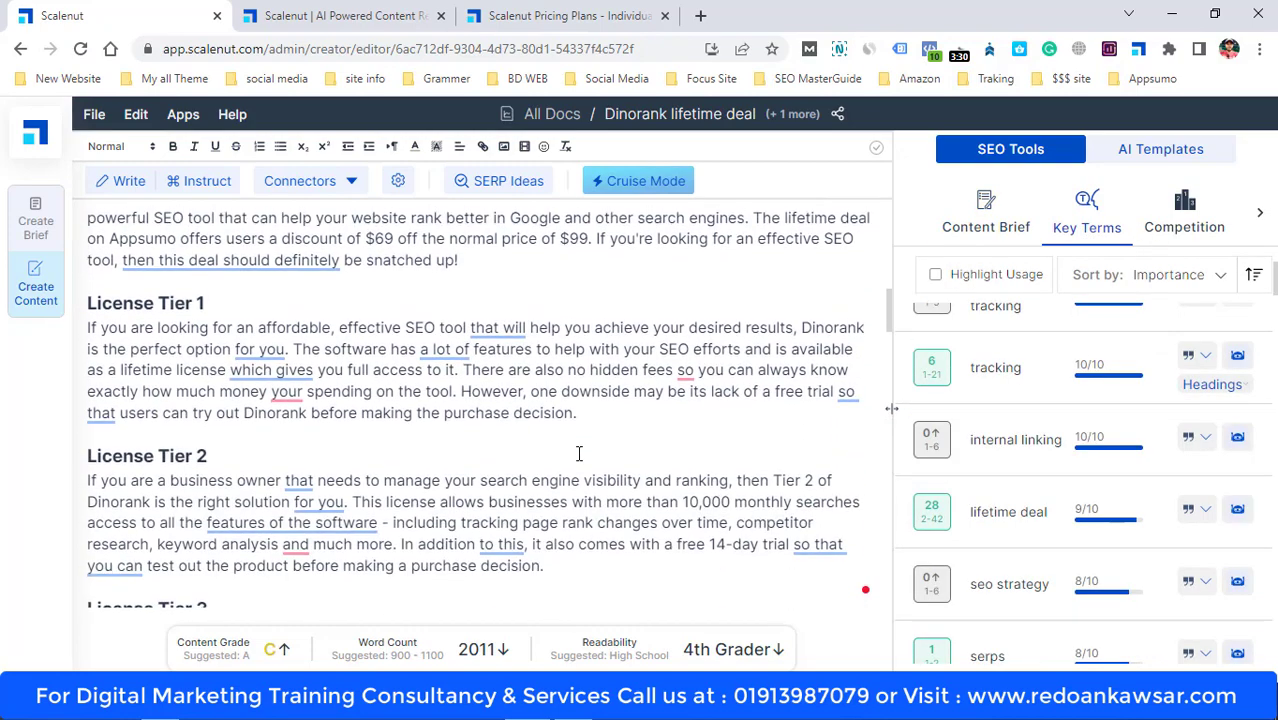
pyautogui.scroll(6, 578, 453)
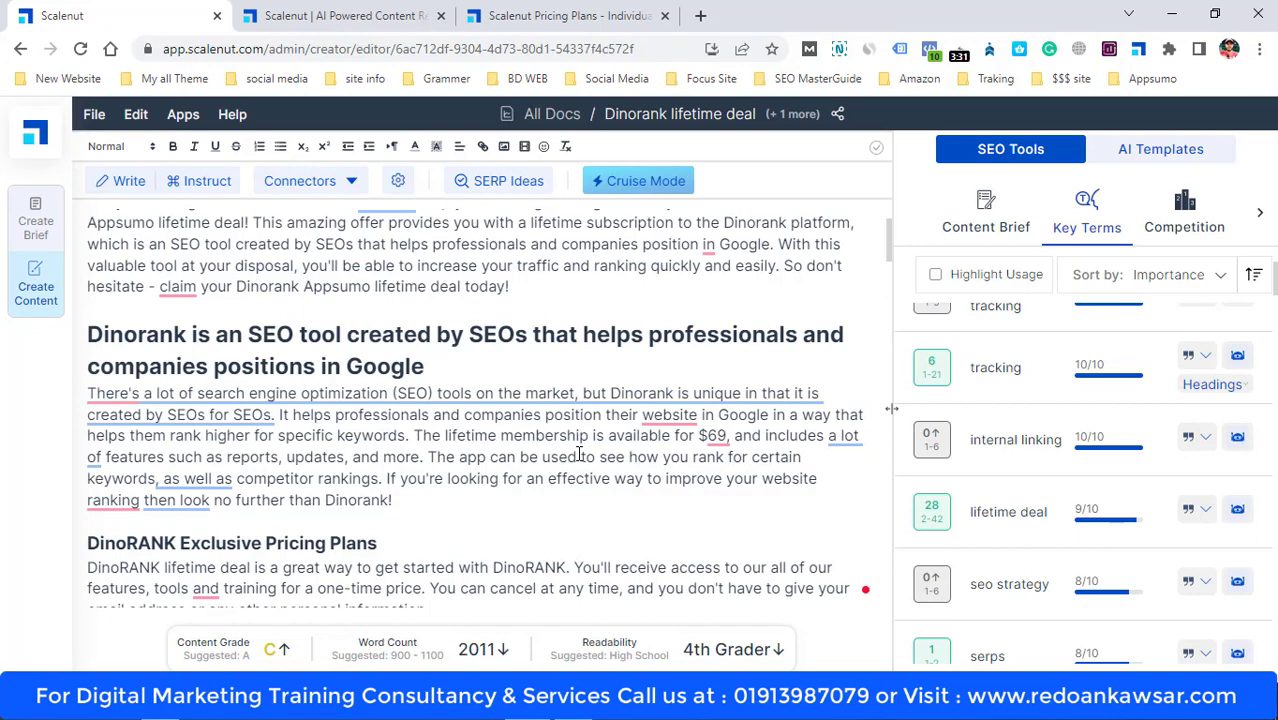
# Review Scalenut's yearly-billed Individual, Growth and Pro pricing plans, and look over its homepage up to the email sign-up area
pyautogui.click(510, 15)
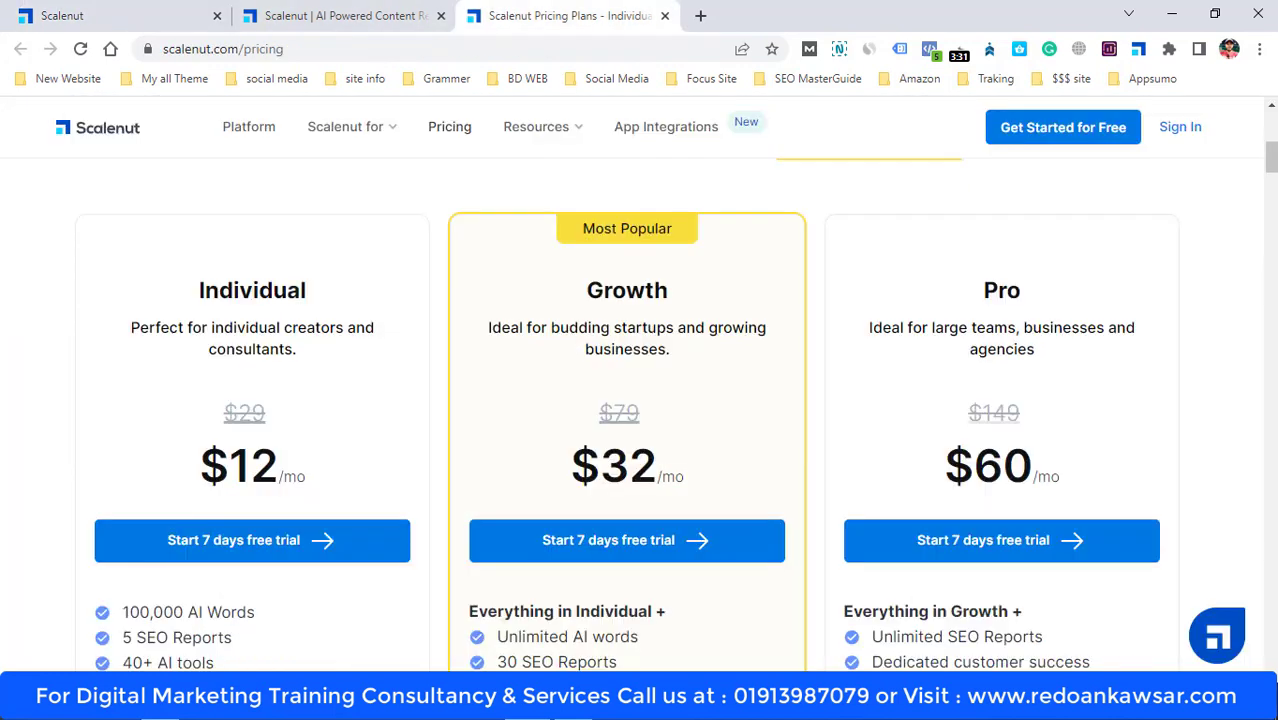
pyautogui.scroll(-1, 1118, 516)
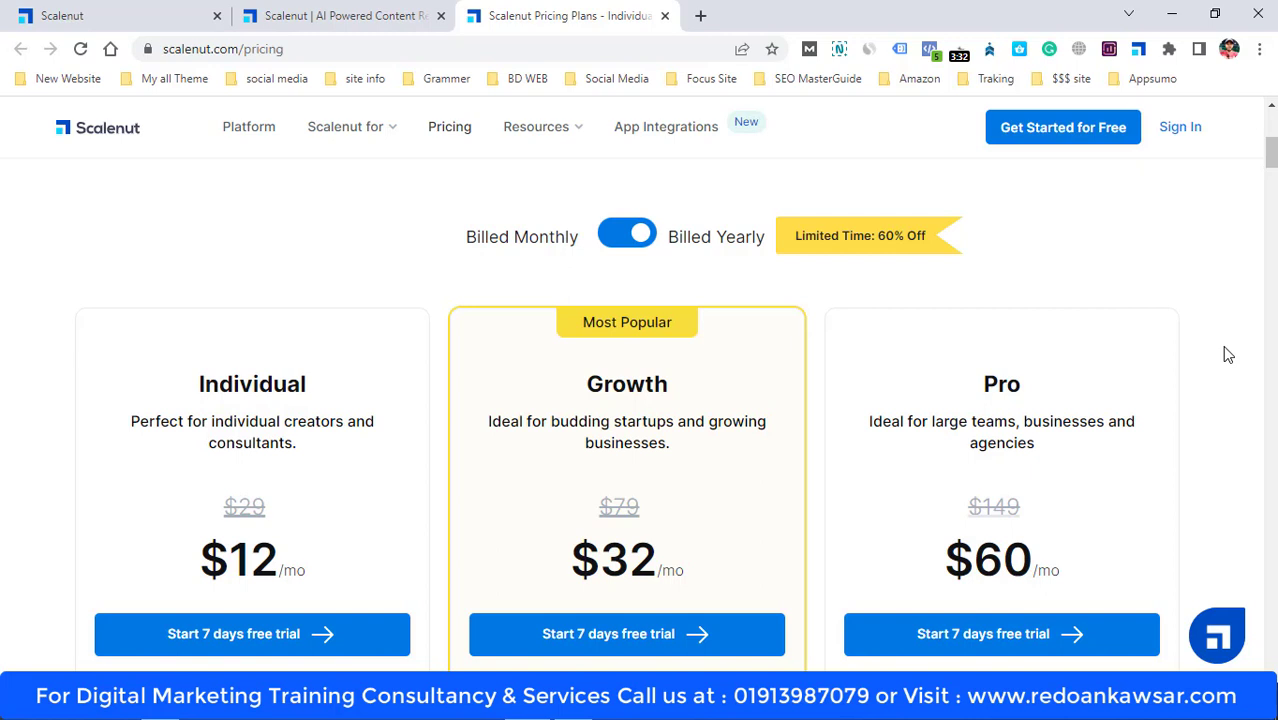
pyautogui.click(375, 15)
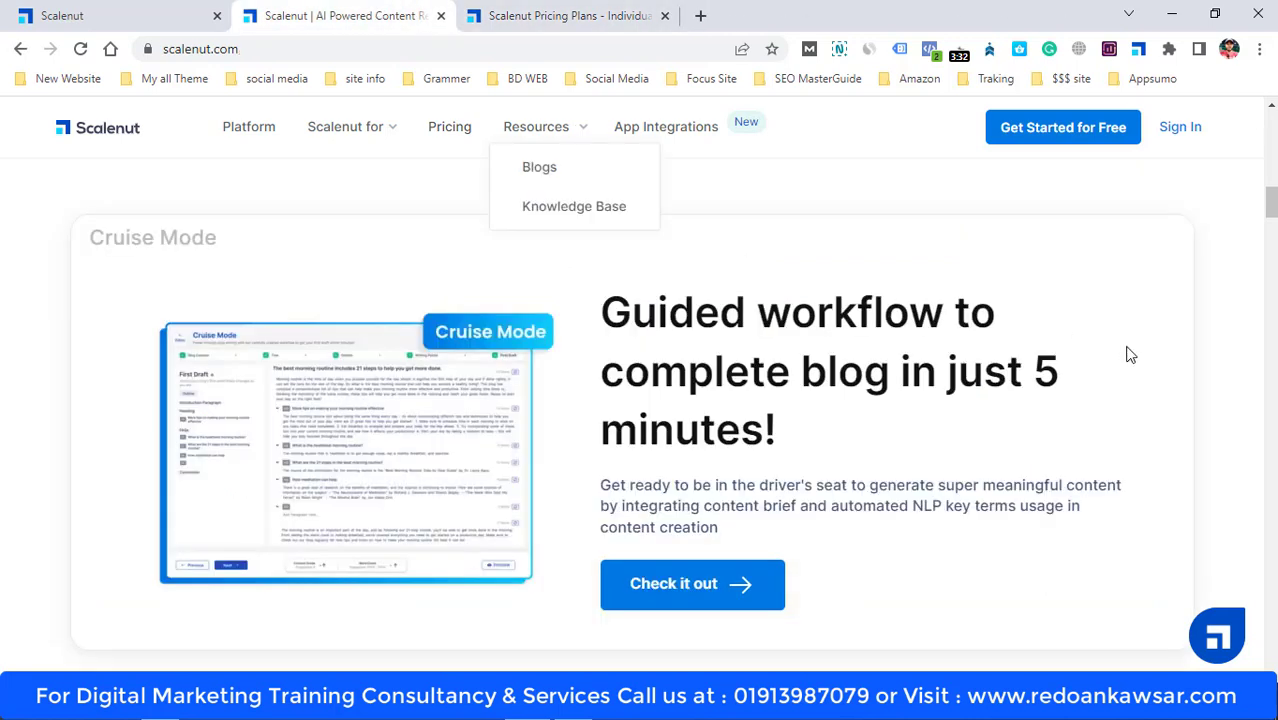
pyautogui.scroll(1, 1262, 398)
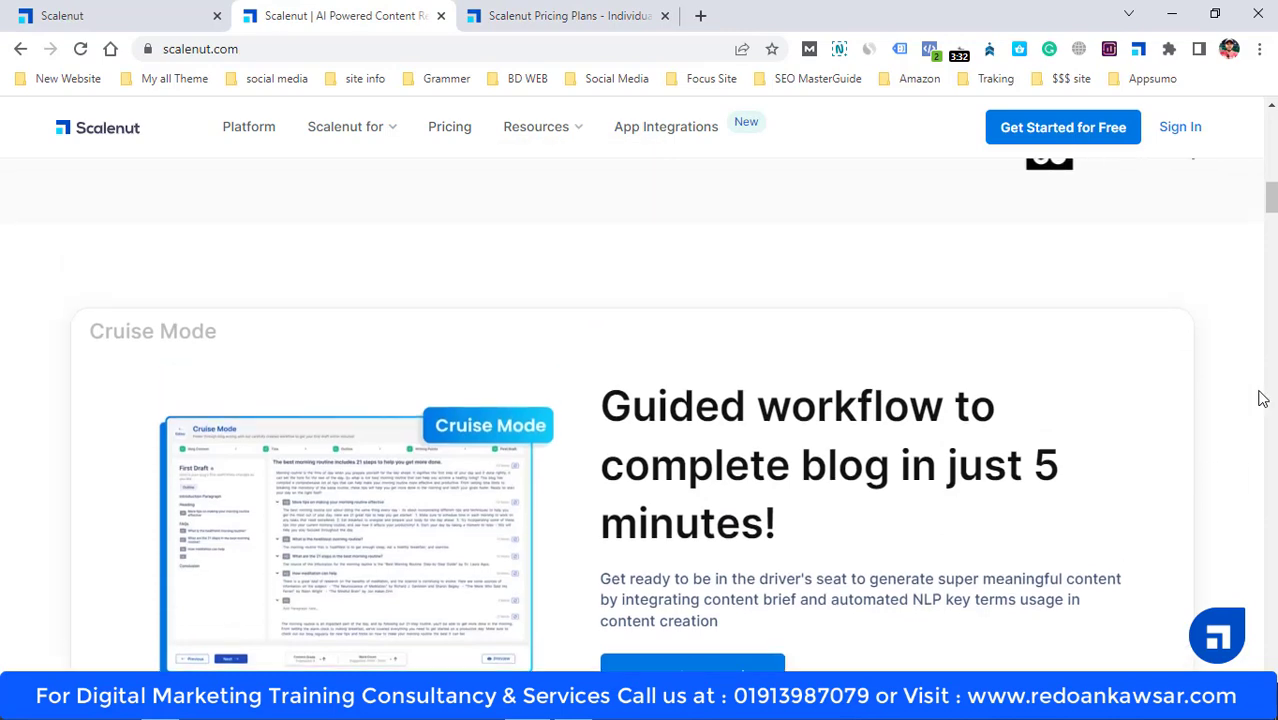
pyautogui.scroll(1, 1258, 425)
pyautogui.scroll(7, 627, 415)
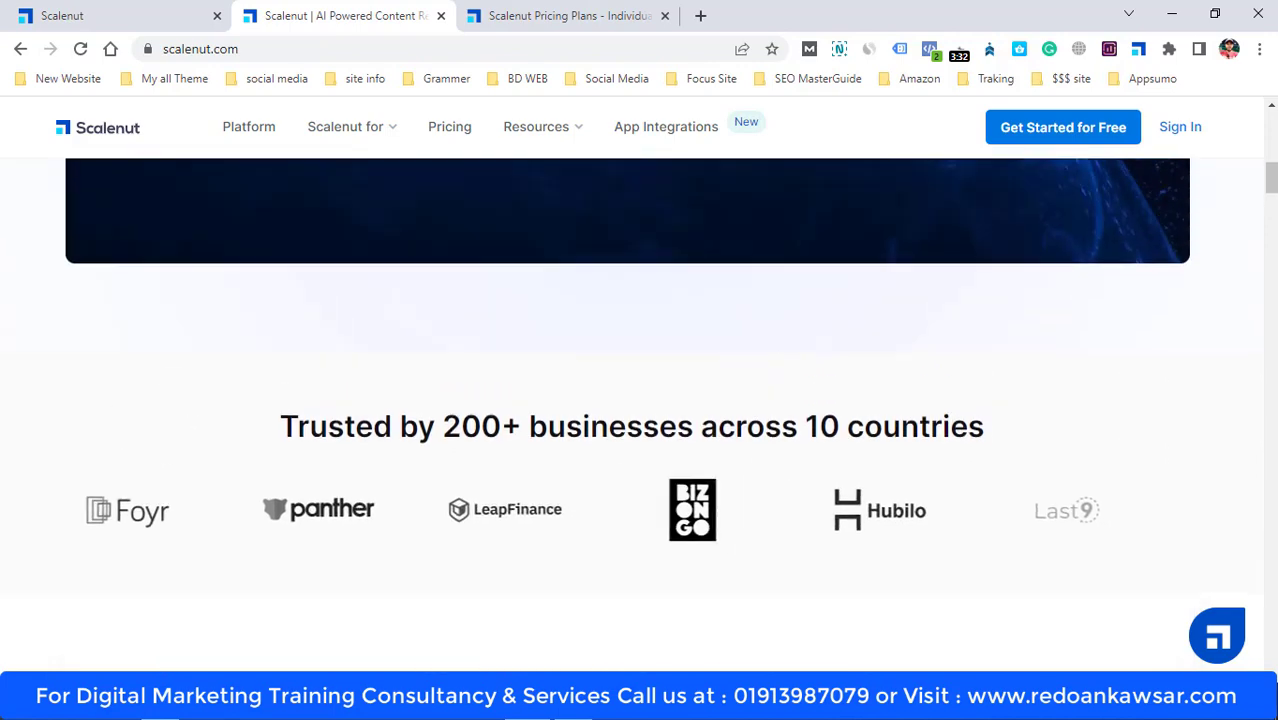
pyautogui.scroll(4, 627, 415)
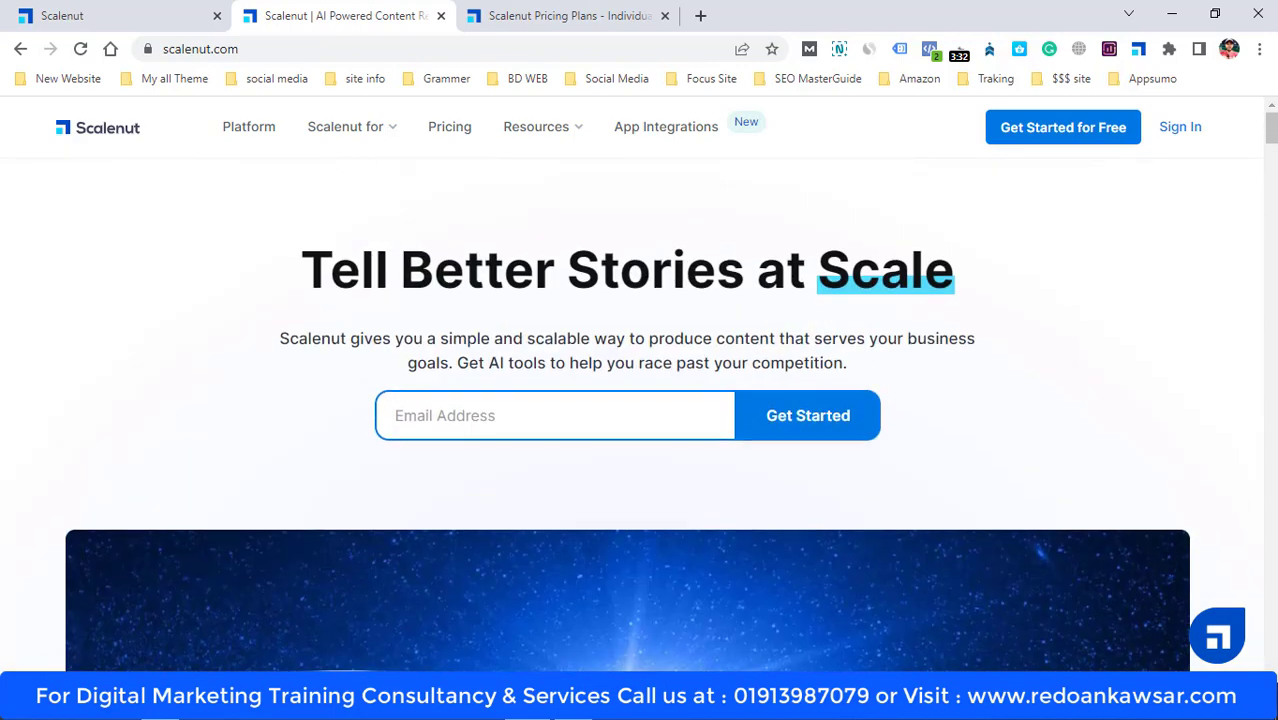